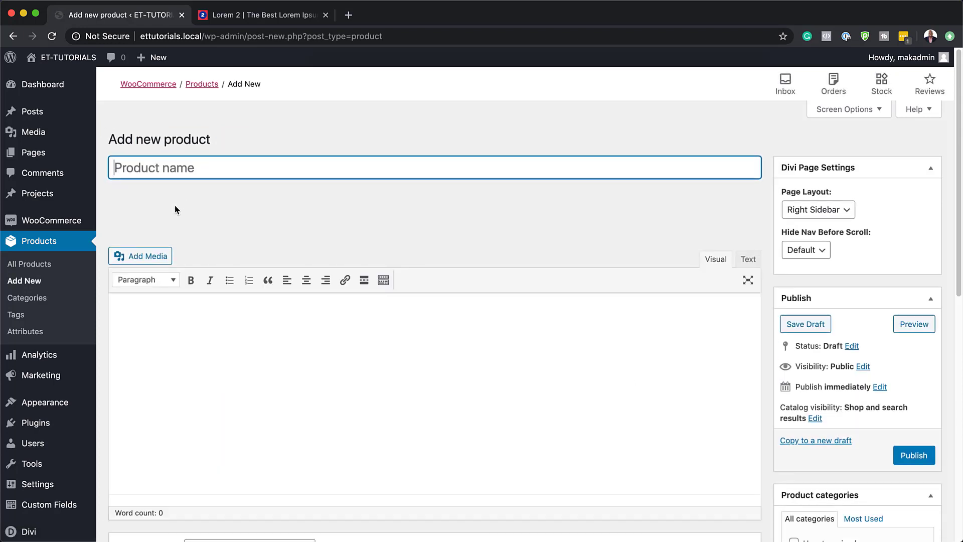
Step: Paste the copied Lorem ipsum paragraph as the product description and name the product "Lorem ipsum"
click(148, 306)
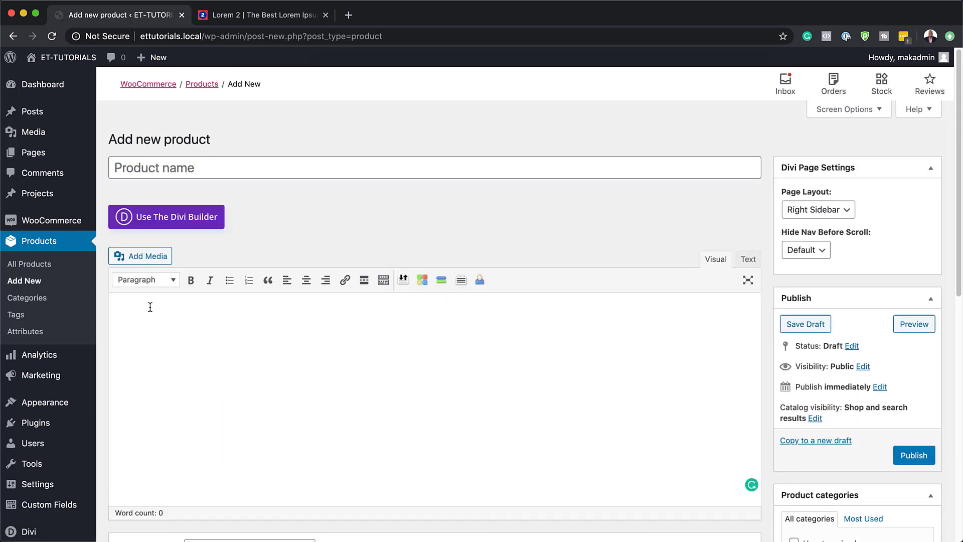
text(Lorem ipsum dolor sit amet, consectetuer adipiscing elit. Donec odio. Quisque volutpat mattis eros. Nullam malesuada erat ut turpis. Suspendisse urna nibh, viverra non, semper suscipit, posuere a, pede.)
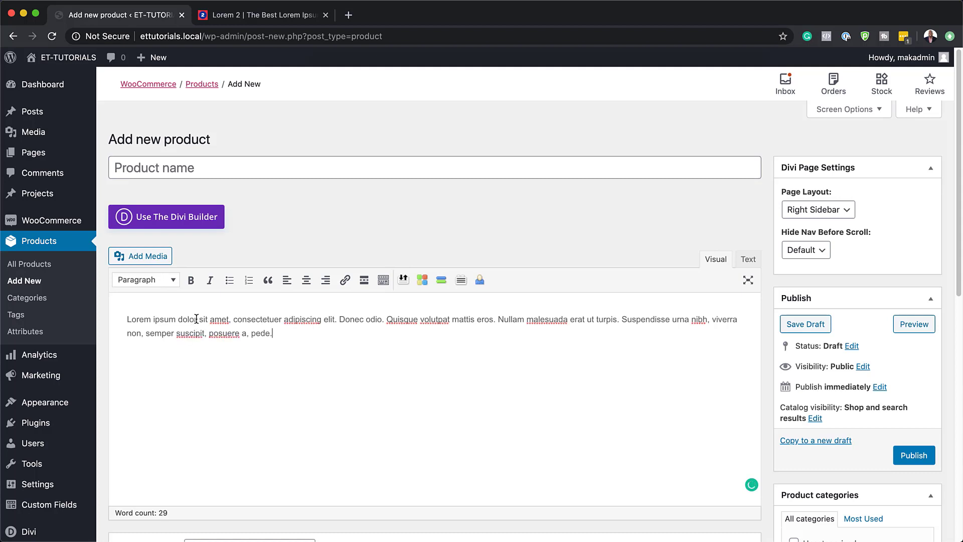
drag(195, 321, 125, 320)
key(super+c)
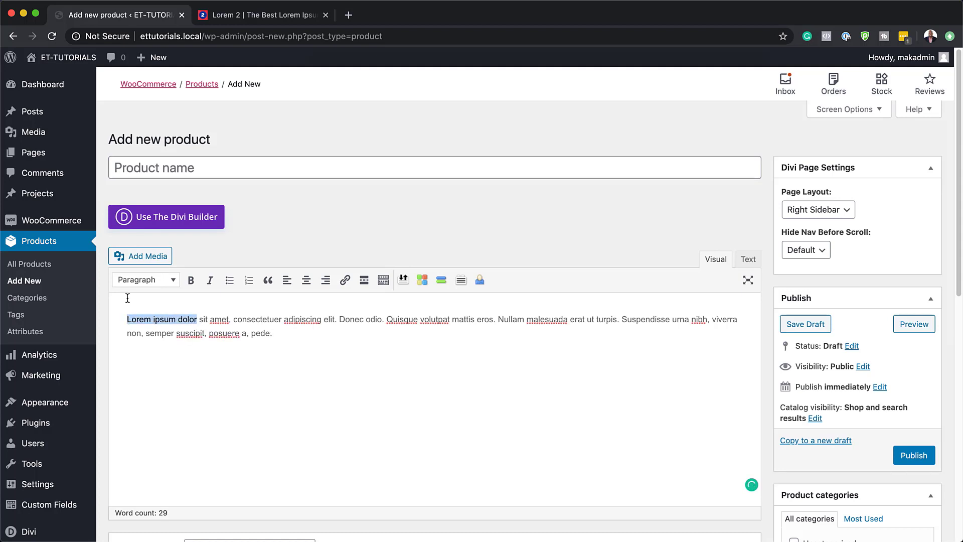
click(154, 169)
key(super+v)
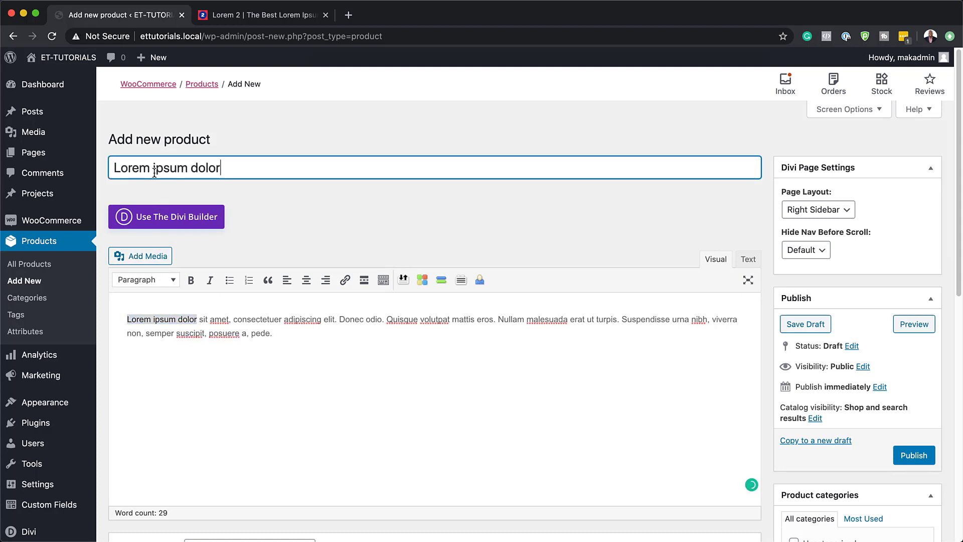
drag(187, 170, 288, 172)
key(BackSpace)
Step: Assign the product to the Uncategorized category and set its regular price to 49
scroll(811, 341, down, 5)
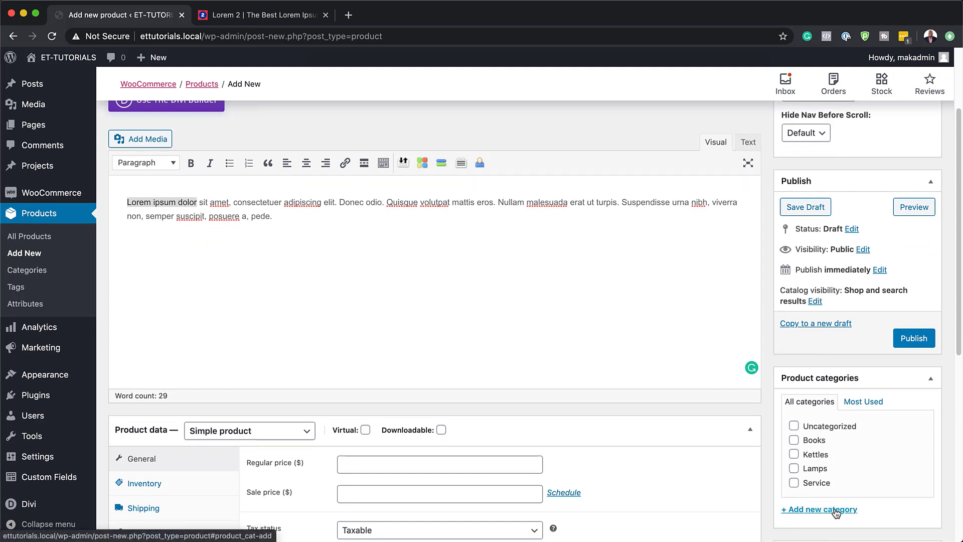
click(794, 426)
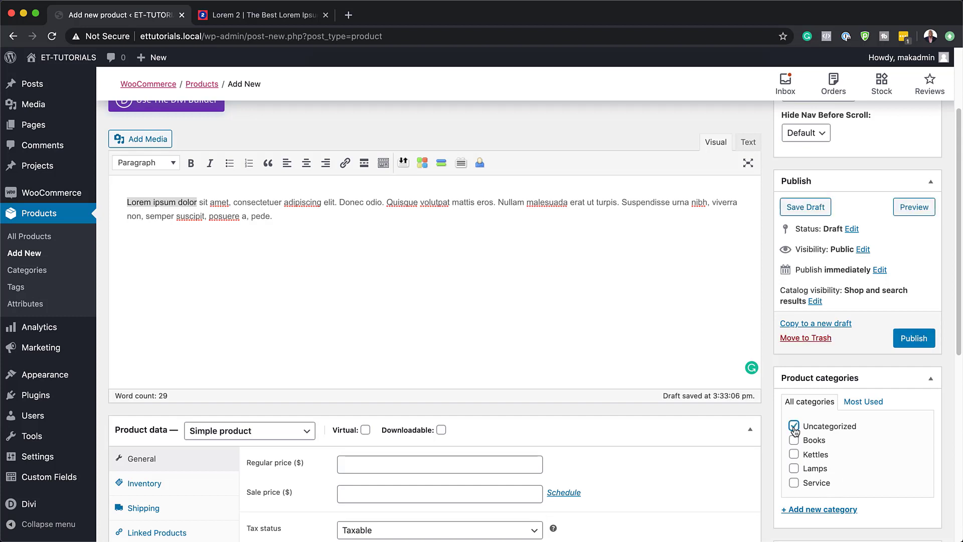
scroll(485, 311, down, 2)
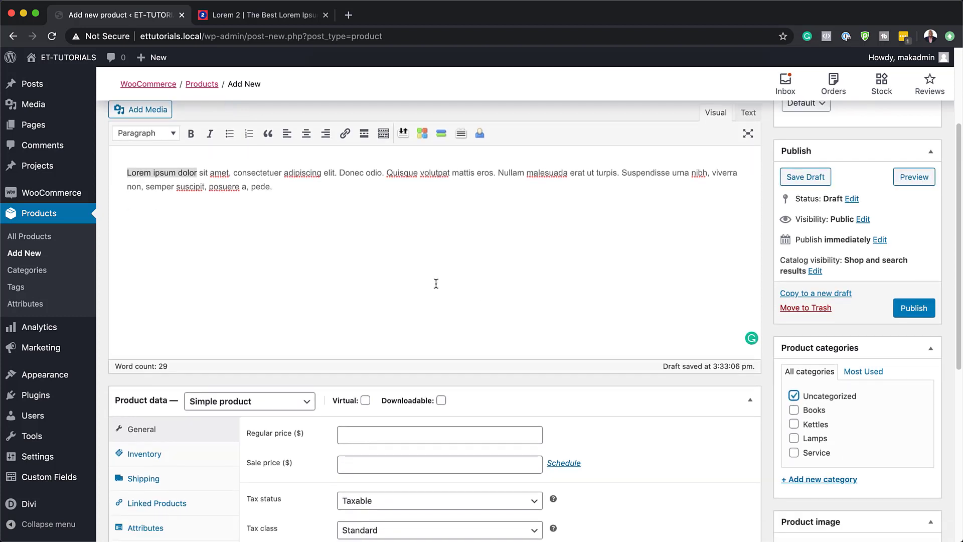
click(373, 434)
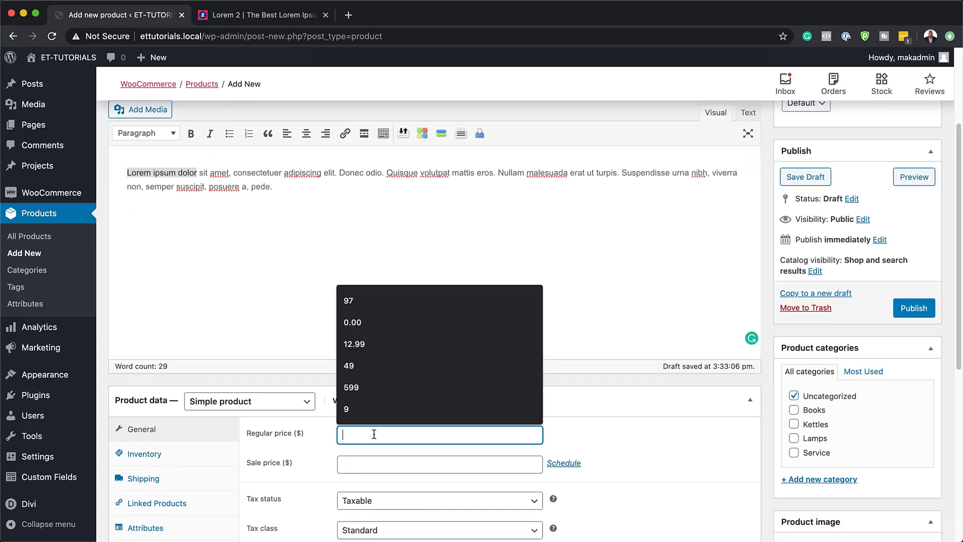
click(371, 370)
Step: Set Image-cosmetics-9.jpg, the photo of bottles with a wooden brush, from the media library as the product image
scroll(637, 429, down, 2)
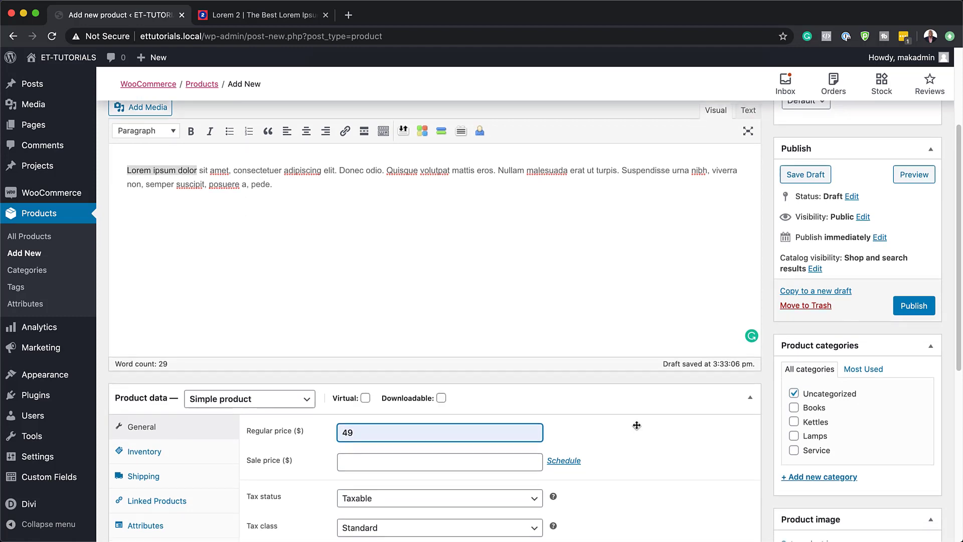
scroll(637, 428, down, 3)
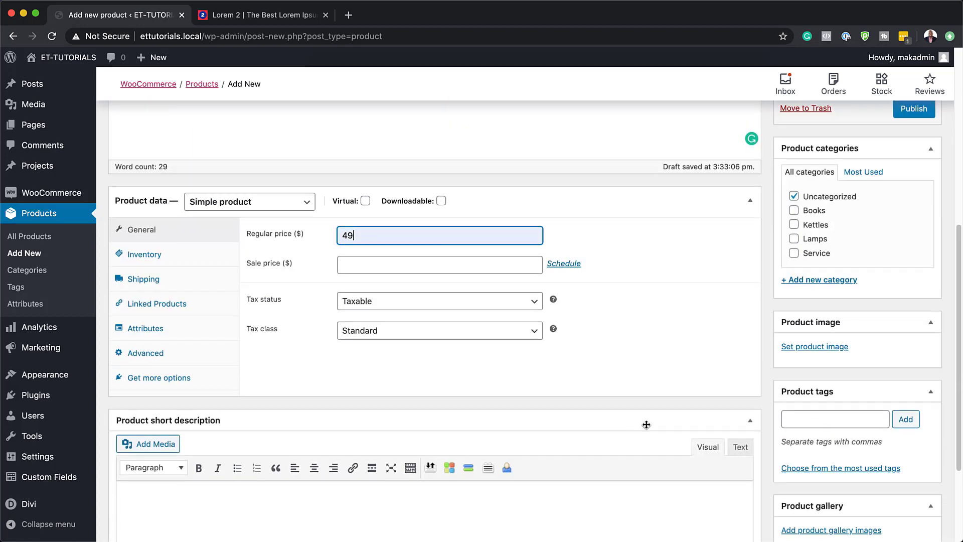
click(798, 349)
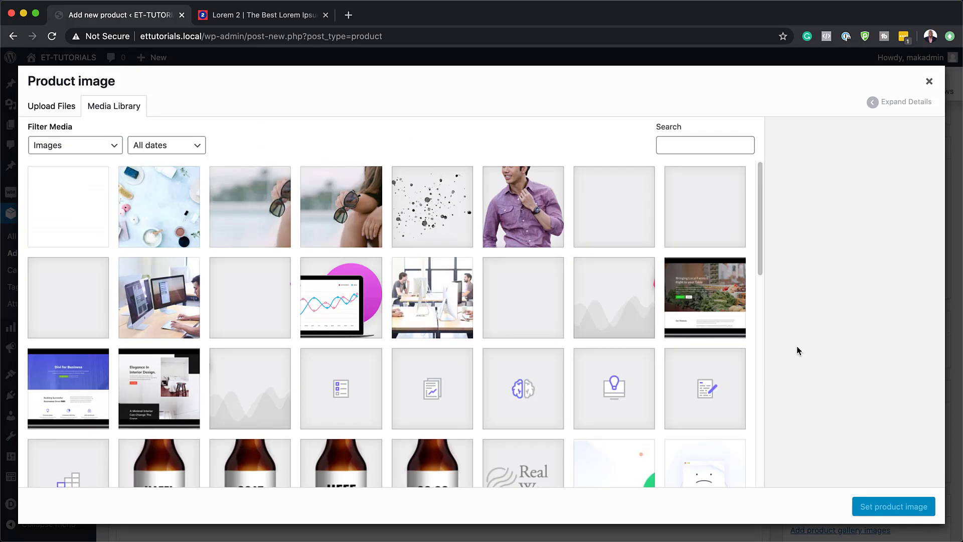
scroll(419, 431, down, 3)
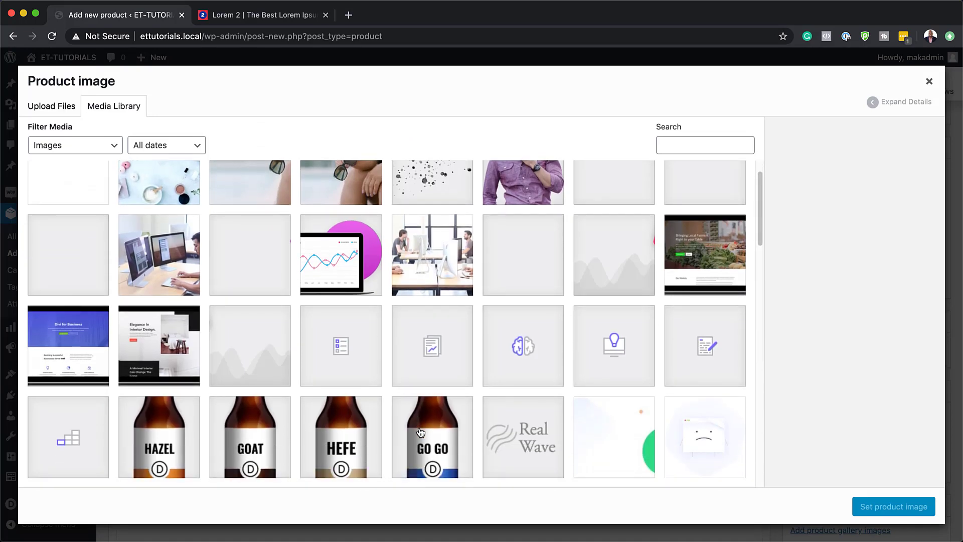
scroll(421, 433, down, 3)
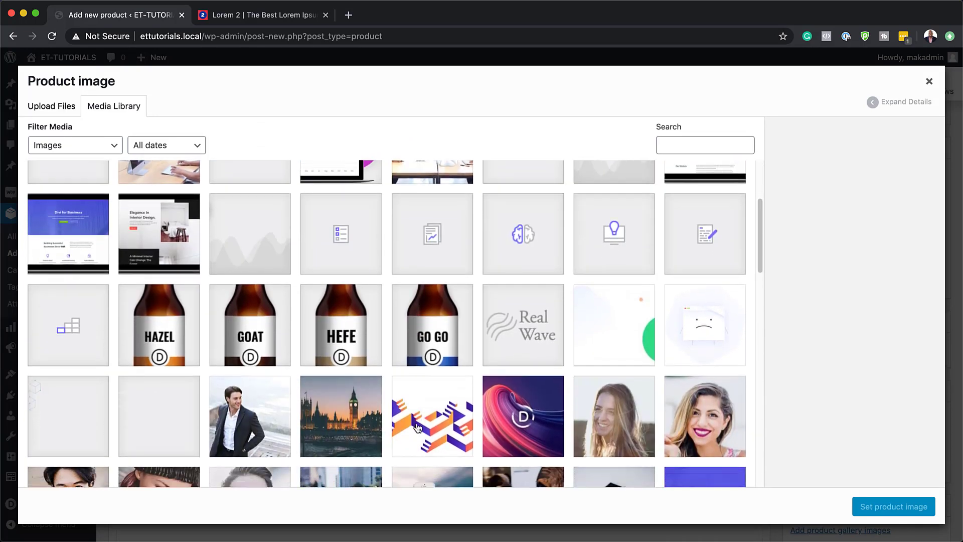
click(431, 321)
scroll(428, 352, down, 2)
scroll(429, 355, down, 4)
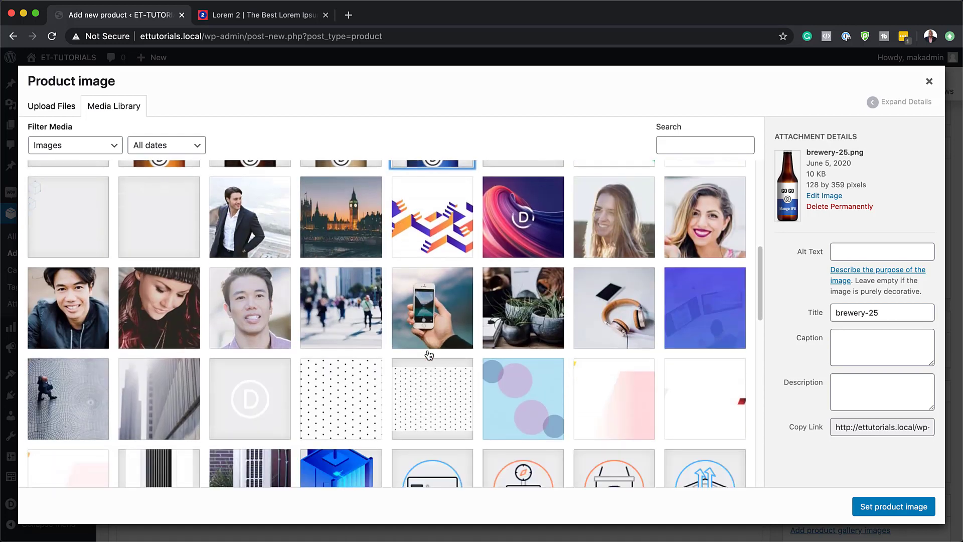
scroll(429, 354, down, 5)
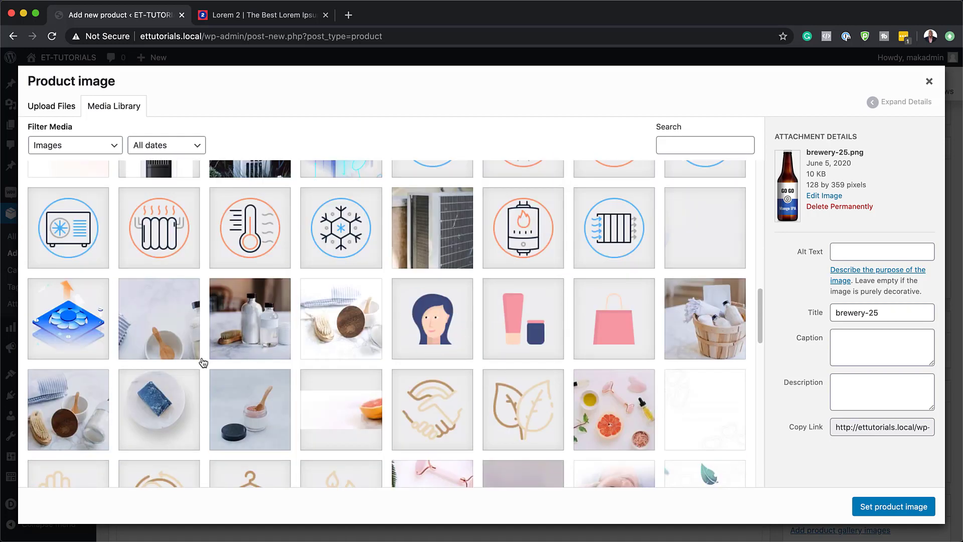
click(268, 320)
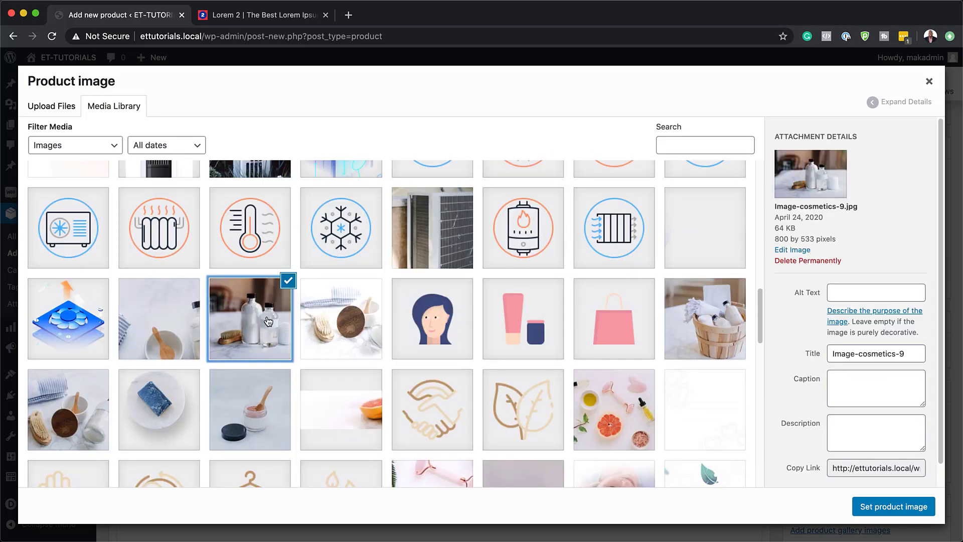
click(910, 511)
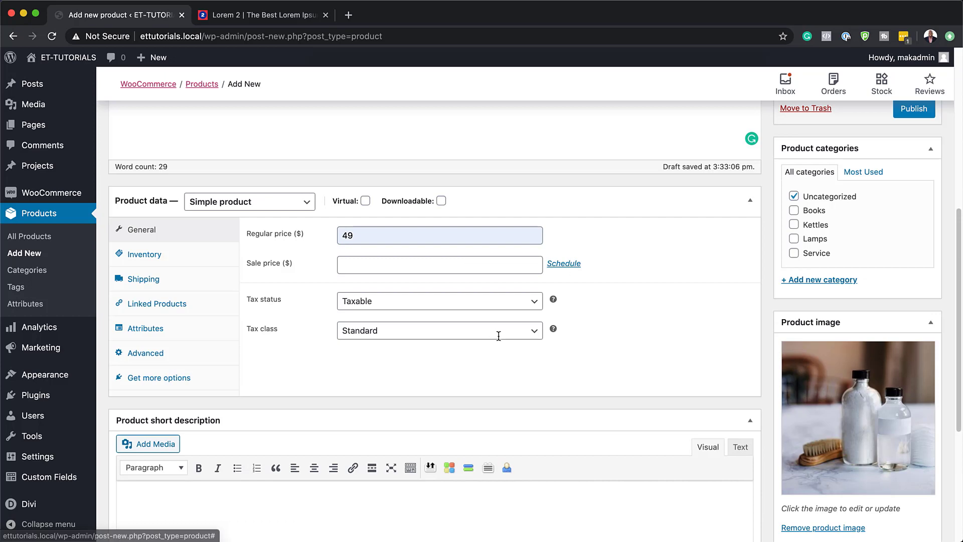
Step: Remove the current product image and set the HEFE bottle picture, brewery-27-1.png, in its place
scroll(499, 341, up, 1)
scroll(500, 340, up, 1)
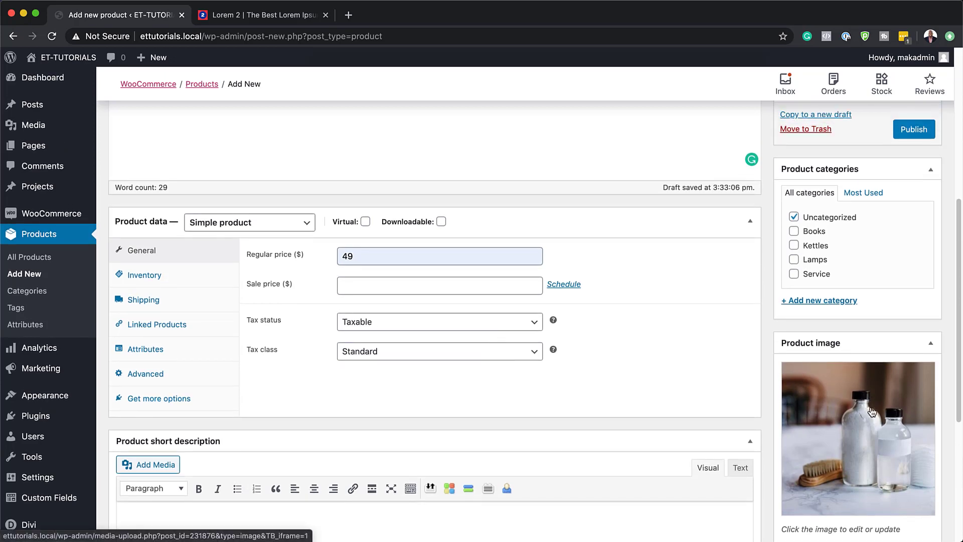
scroll(873, 401, down, 5)
click(795, 444)
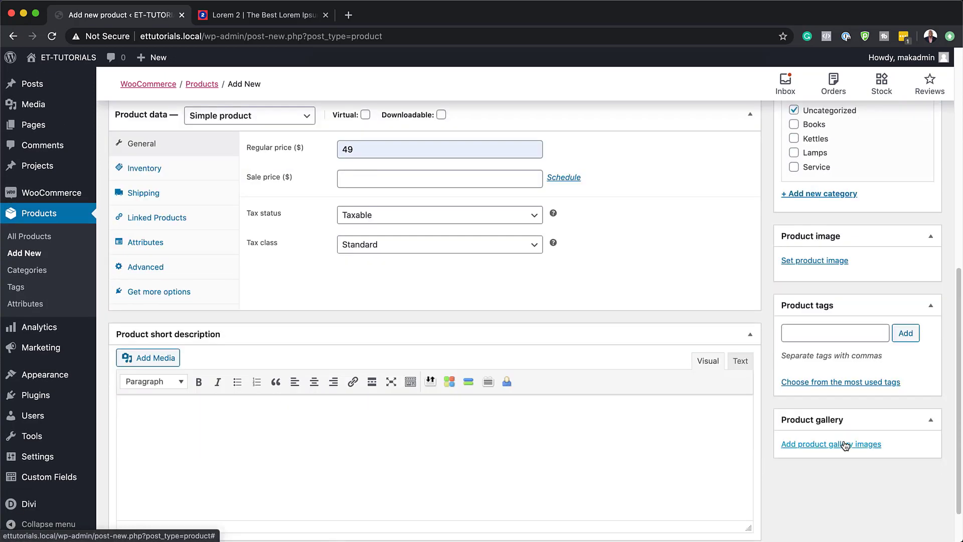
click(831, 262)
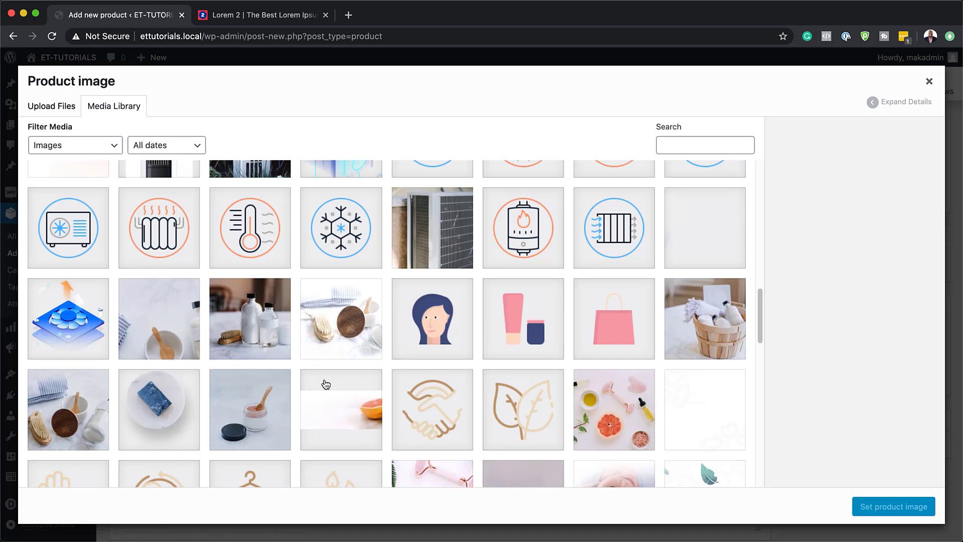
scroll(326, 384, up, 5)
scroll(325, 384, up, 5)
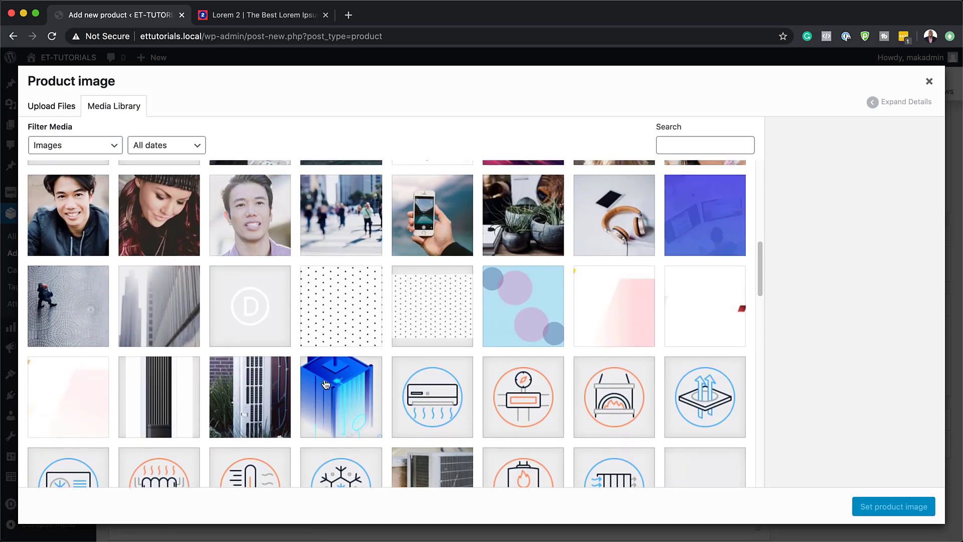
click(334, 293)
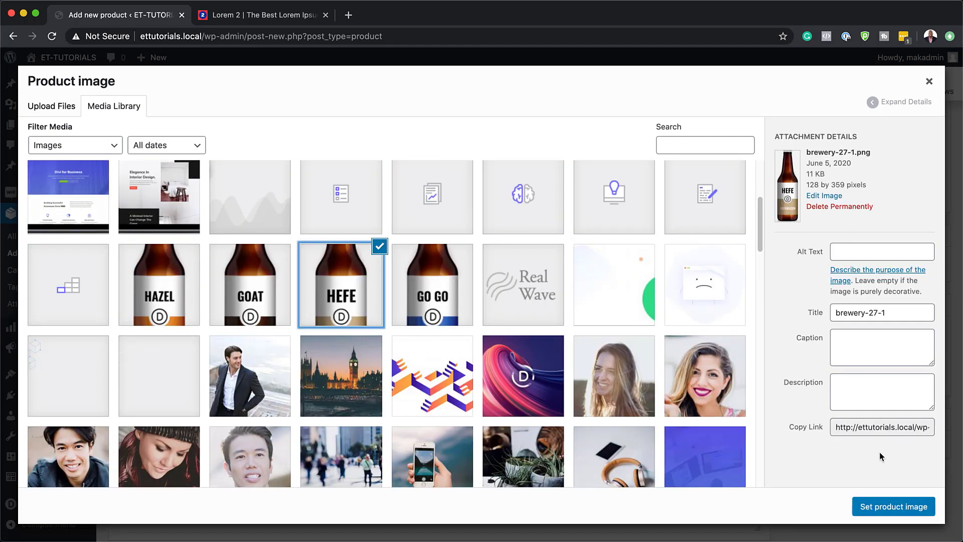
click(884, 506)
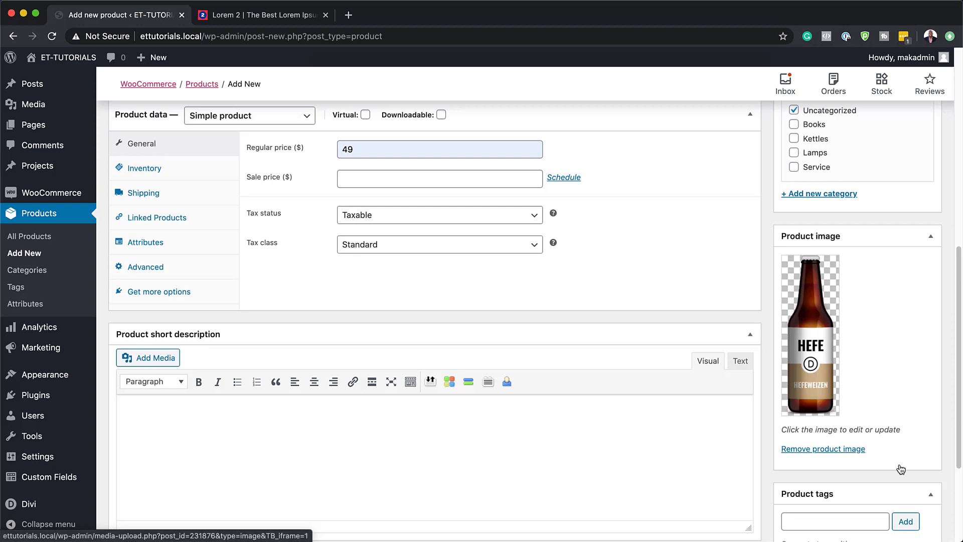
Step: Replace the HEFE bottle picture with Image-cosmetics-9.jpg from the media library as the product image
click(842, 449)
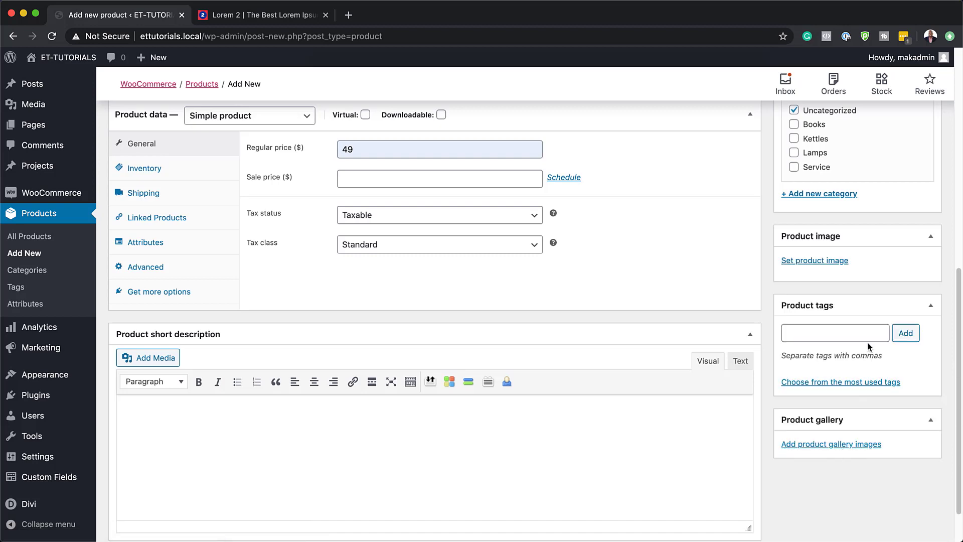
click(833, 260)
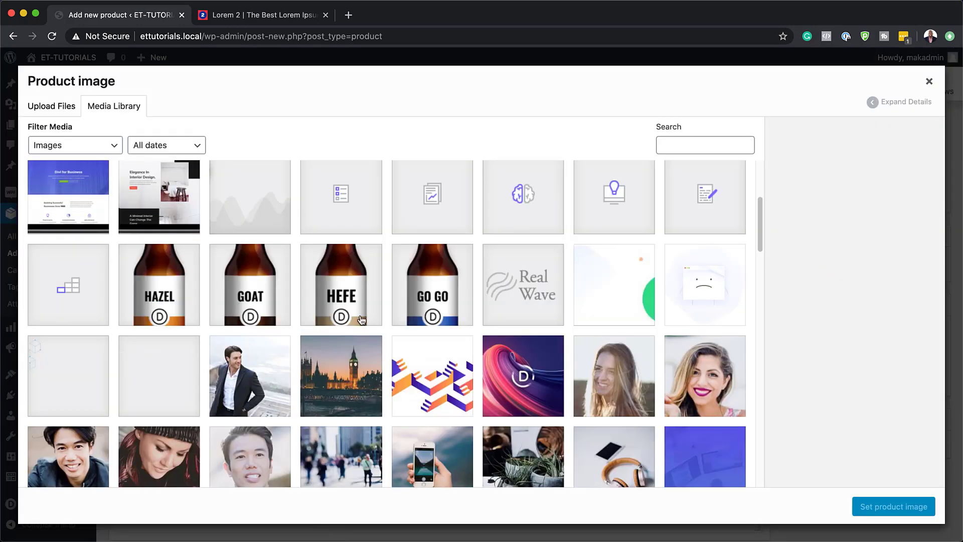
scroll(368, 433, down, 10)
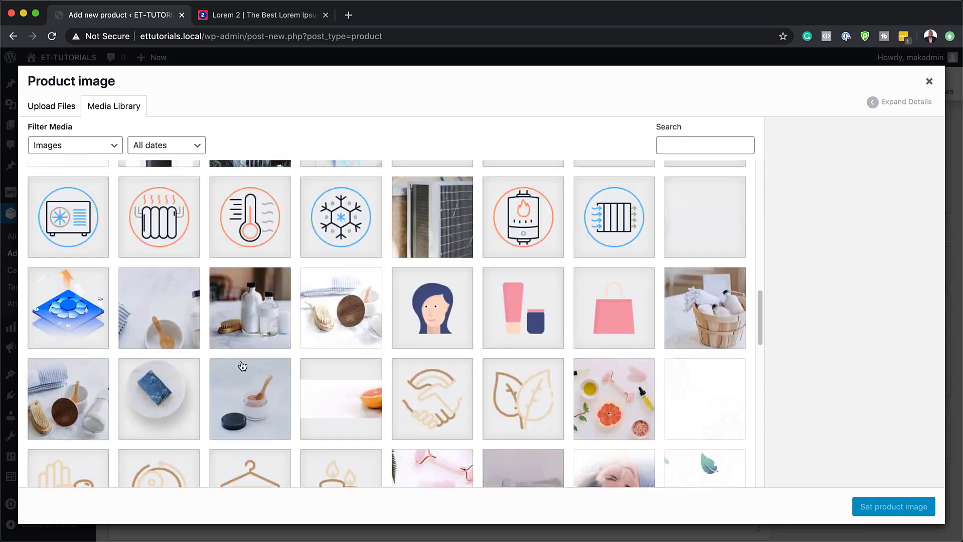
click(254, 314)
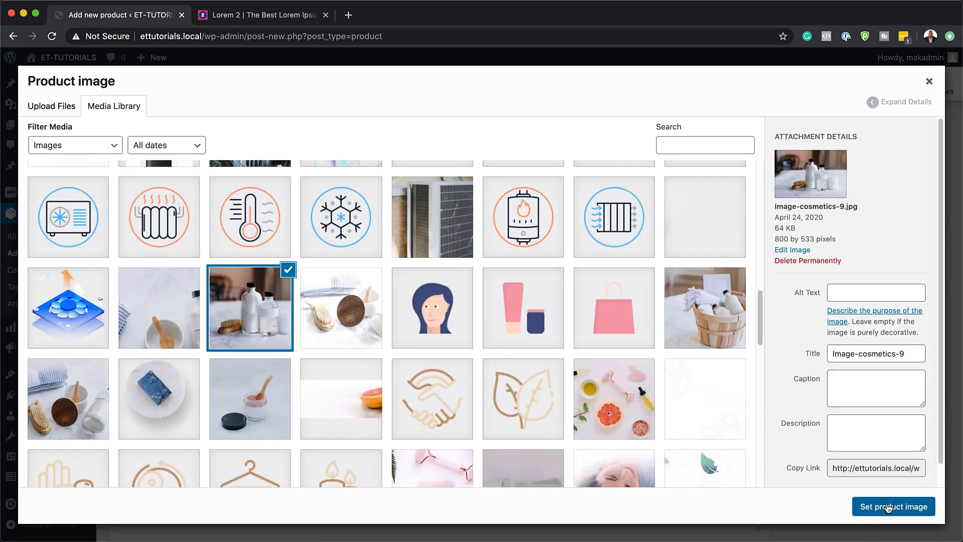
click(887, 506)
Step: Publish the product and check which page layout options are available in its Divi page settings
scroll(699, 340, up, 6)
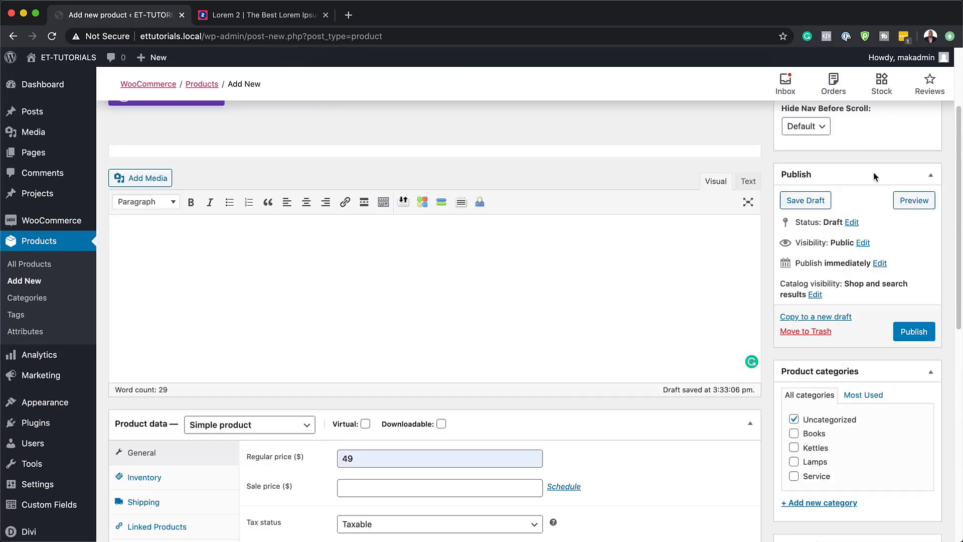
click(912, 332)
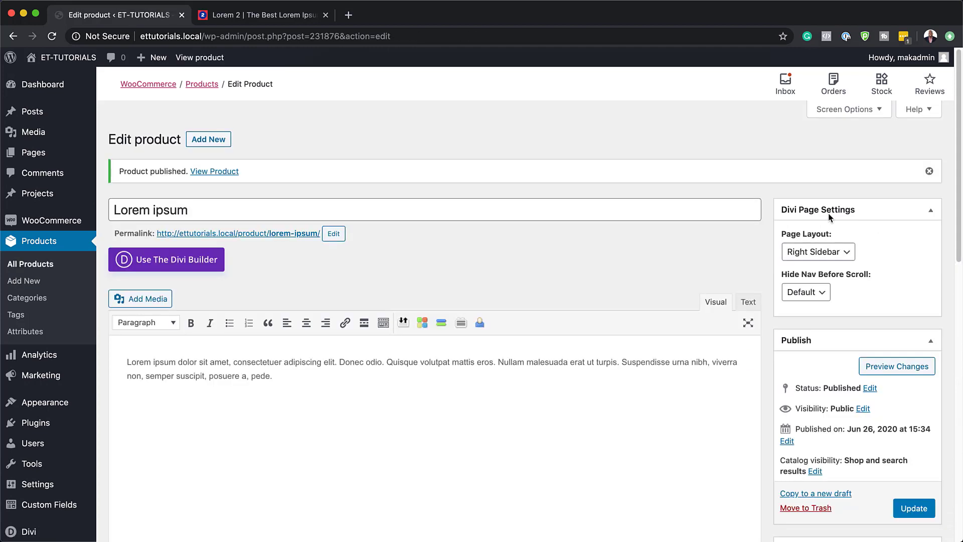
click(840, 253)
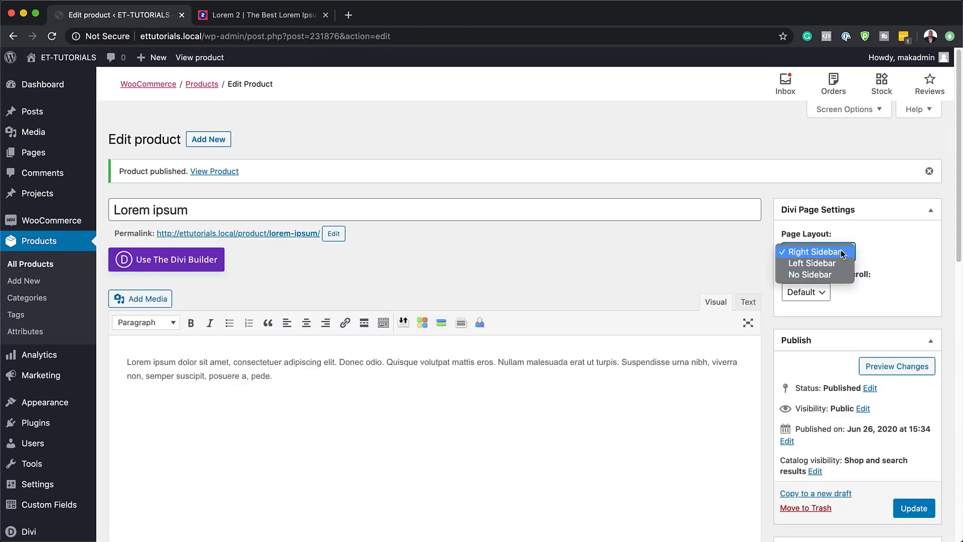
click(888, 256)
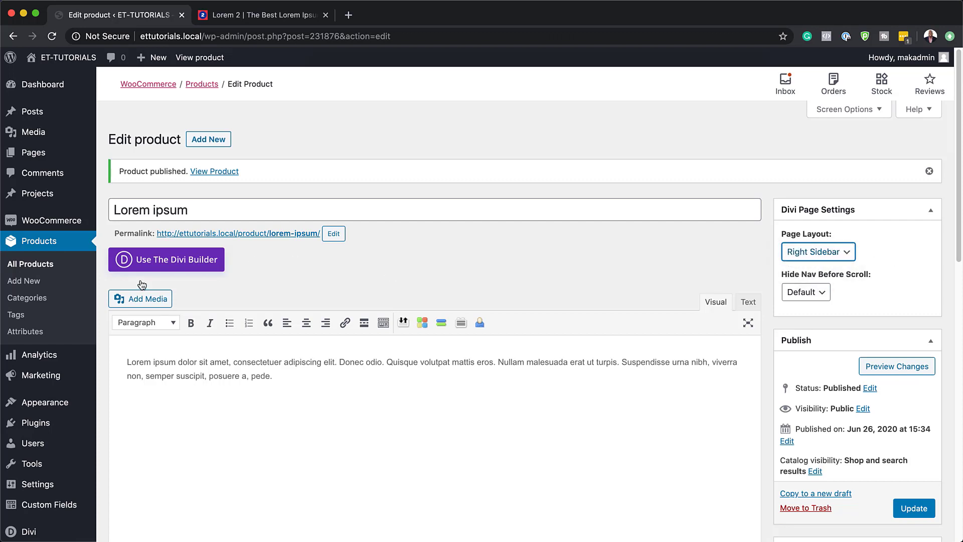
Step: Enable the Divi Builder for the product and set its page layout to Fullwidth
click(158, 259)
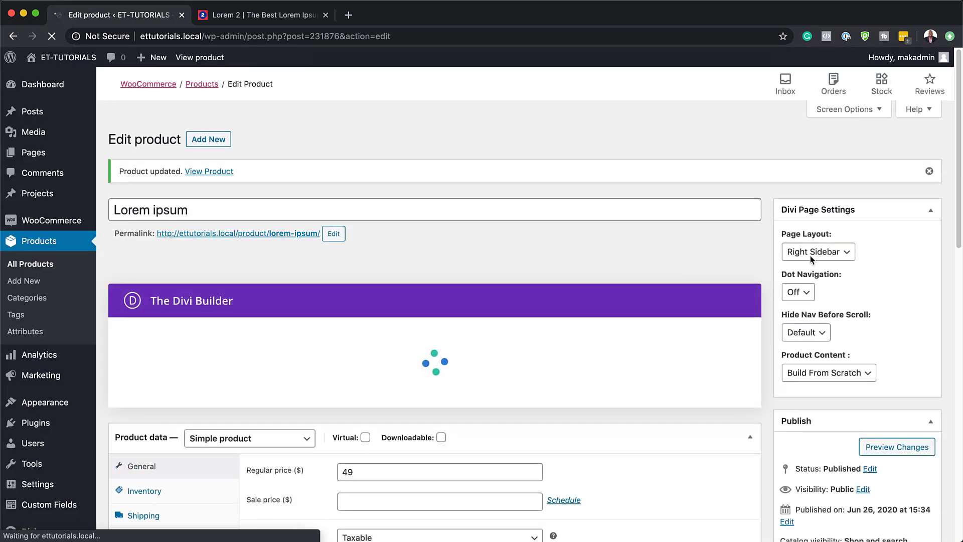
click(810, 255)
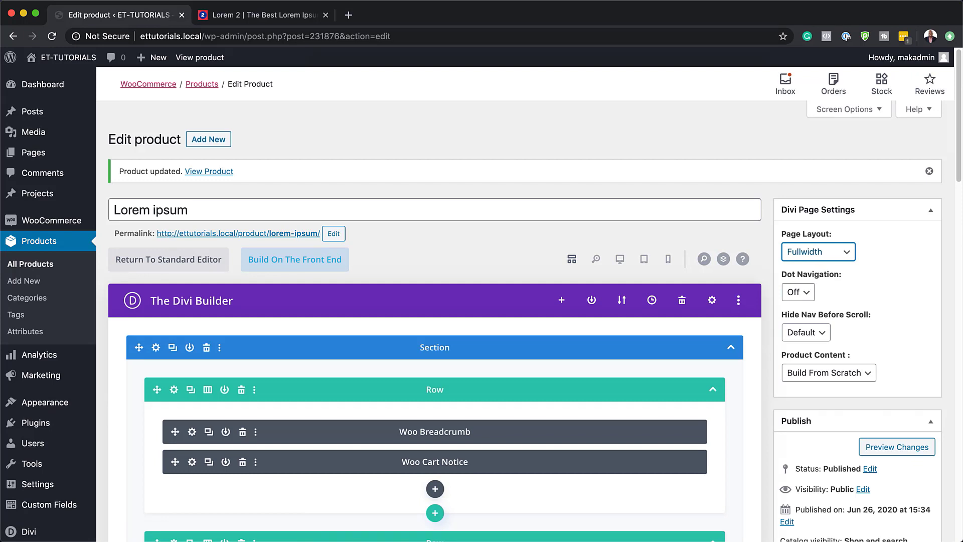
Step: Open the product in the front-end visual builder and look over the page down to the related products
click(315, 261)
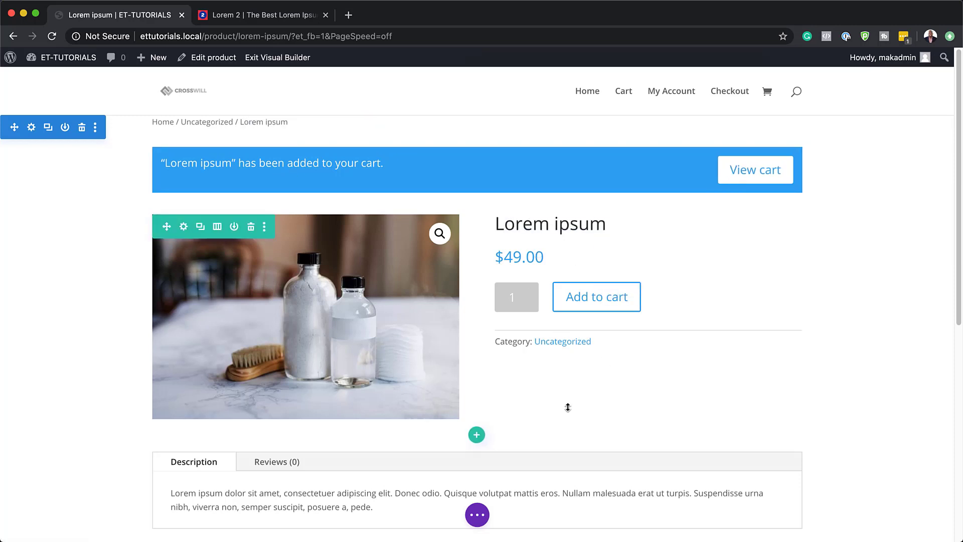
scroll(537, 425, down, 5)
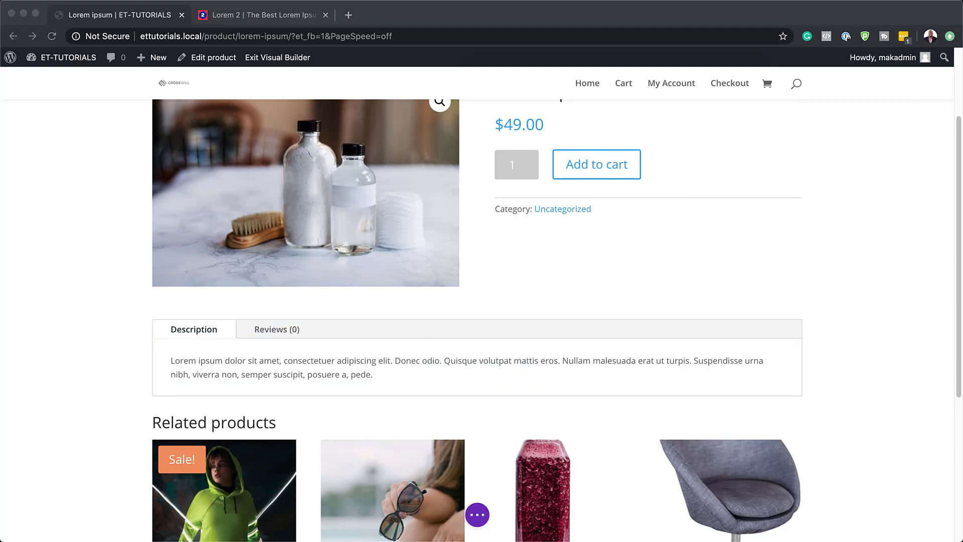
Step: Set the background color of the product page's section to #ffe4a5
scroll(630, 246, up, 5)
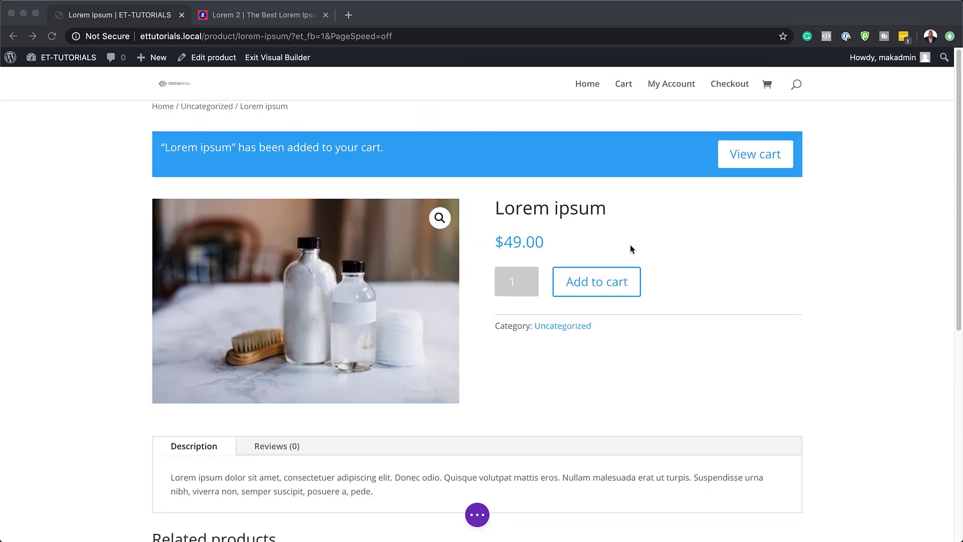
click(67, 173)
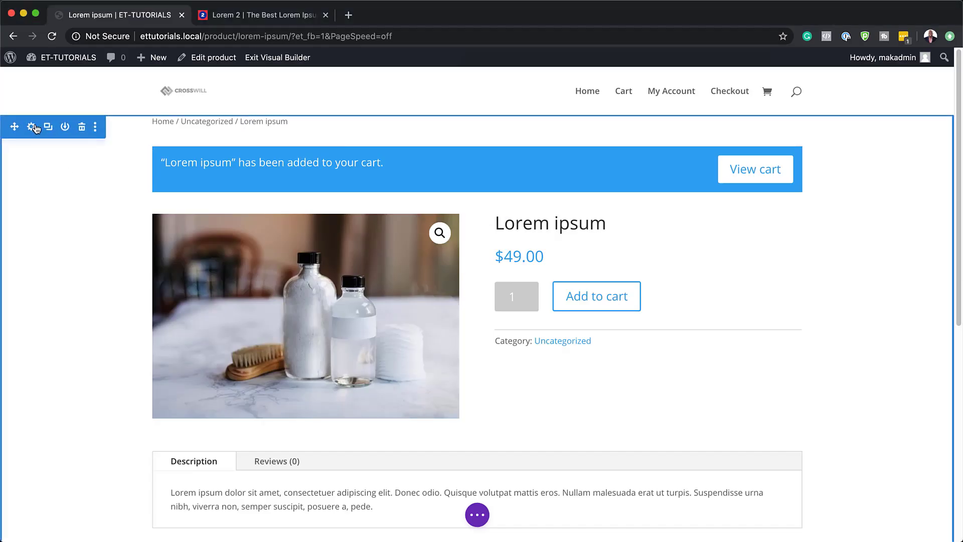
click(31, 127)
click(58, 191)
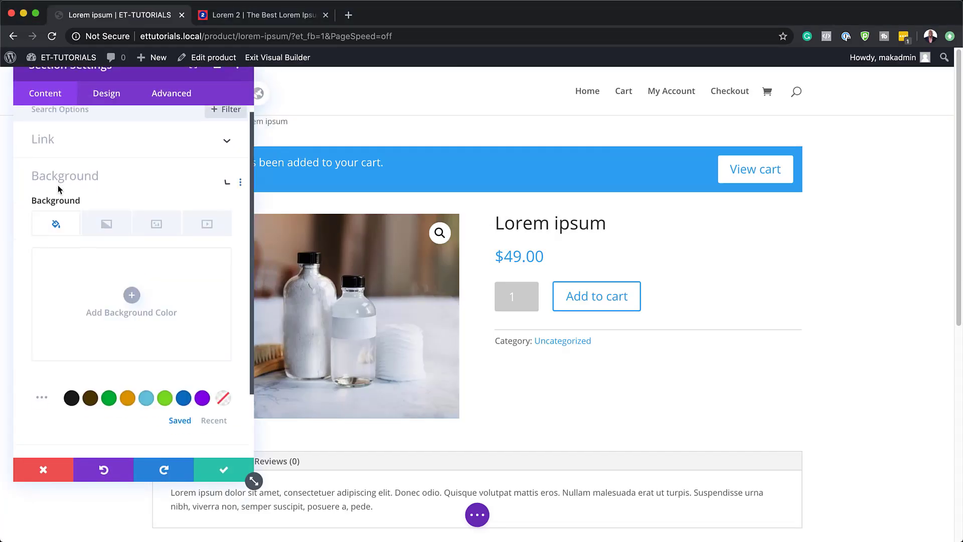
click(132, 242)
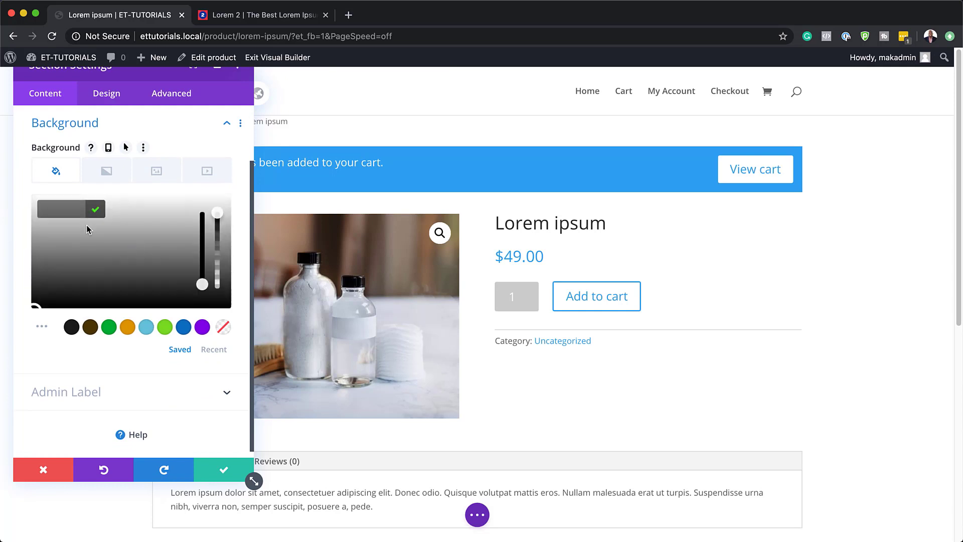
text(#ffe4a5)
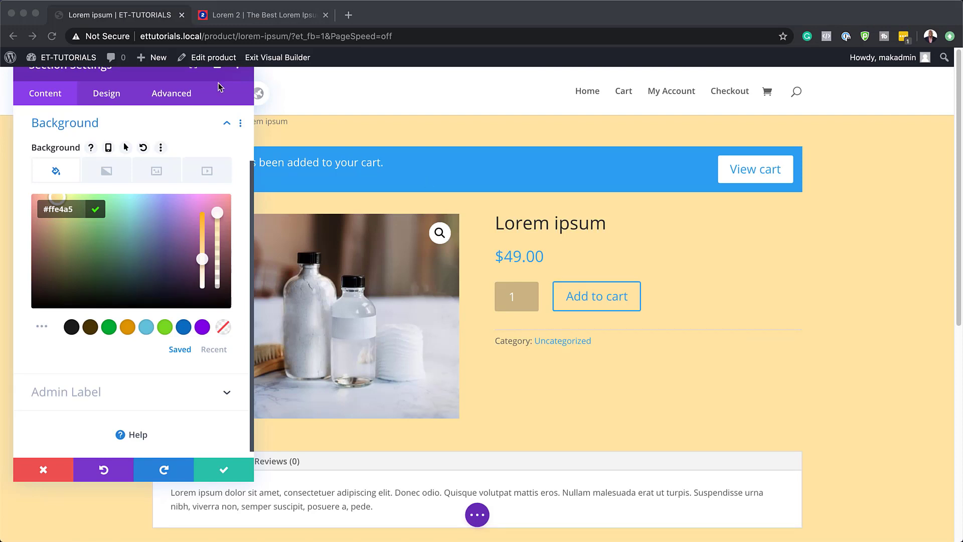
Step: Dock the section settings window as a sidebar beside the page preview
click(396, 102)
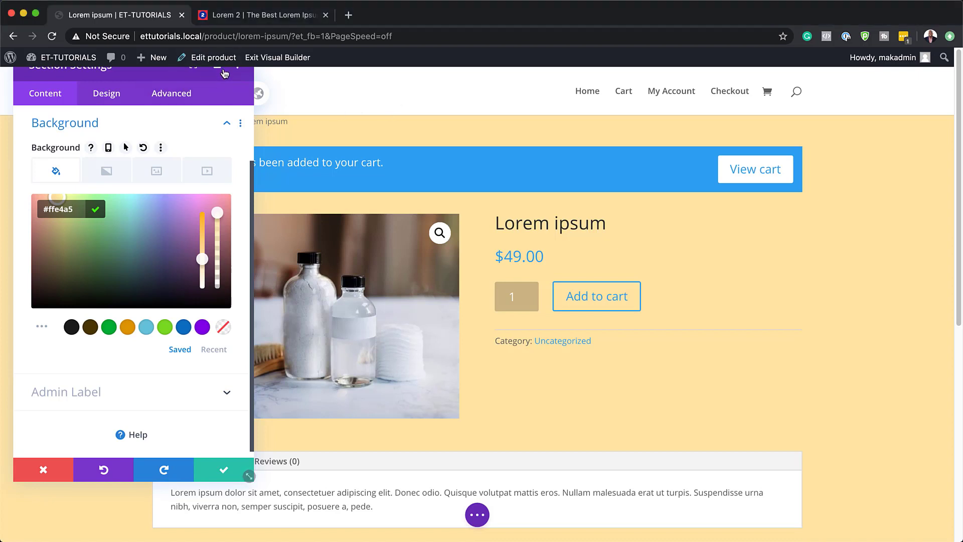
click(185, 75)
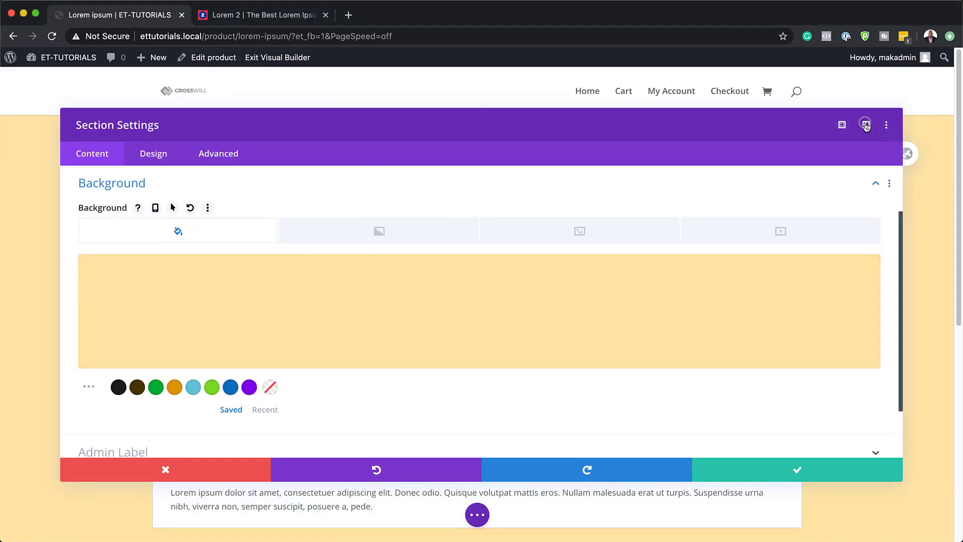
click(859, 124)
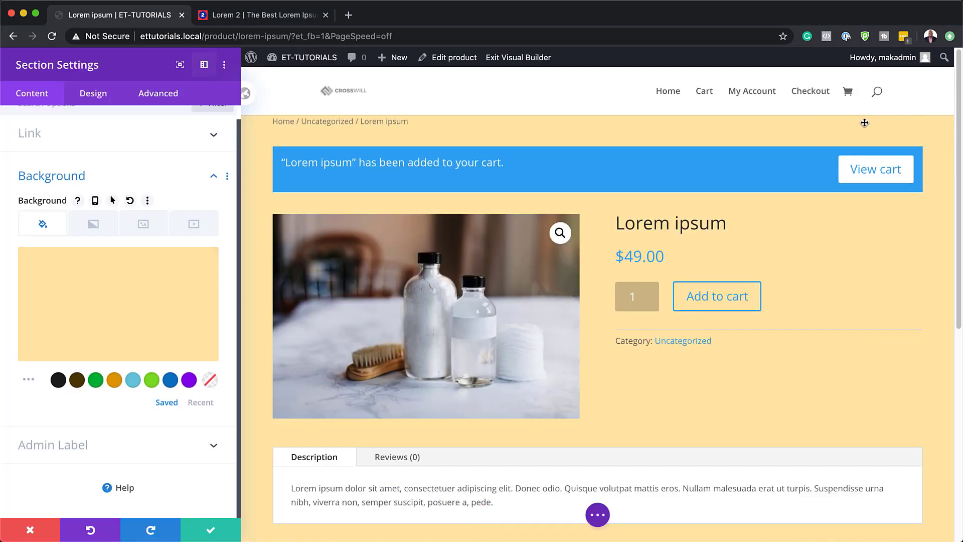
Step: Give the section a minimum height of 100vh and a top and bottom padding of 0px
click(92, 97)
click(47, 221)
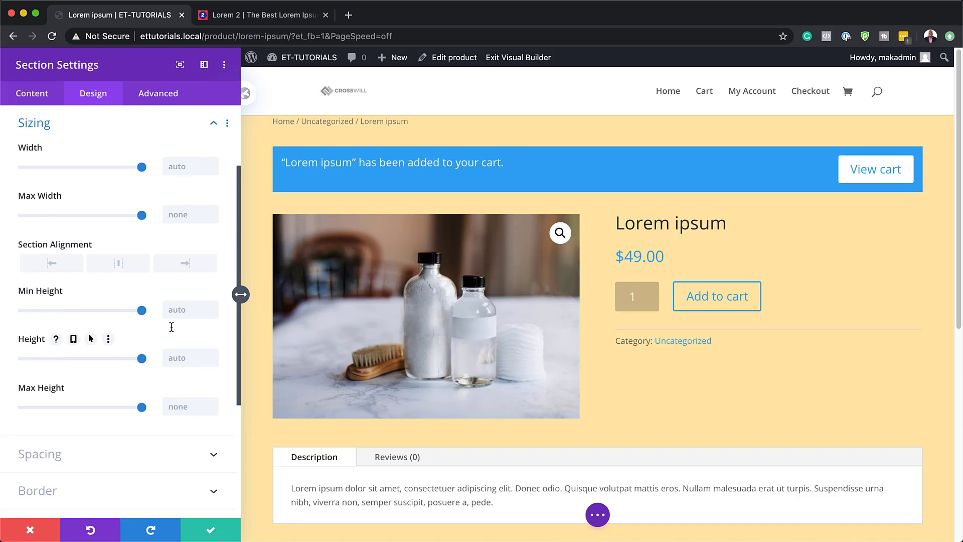
text(100vh)
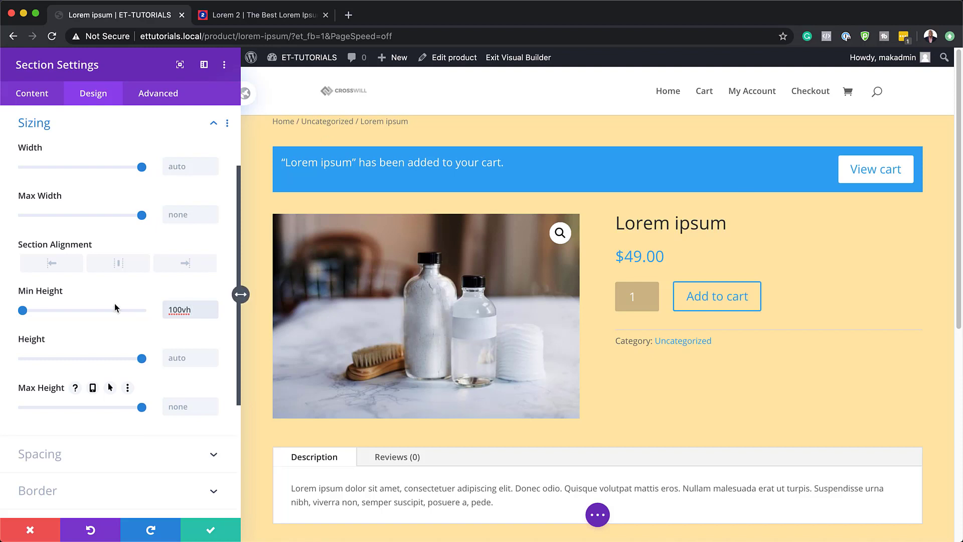
scroll(119, 327, down, 3)
click(48, 290)
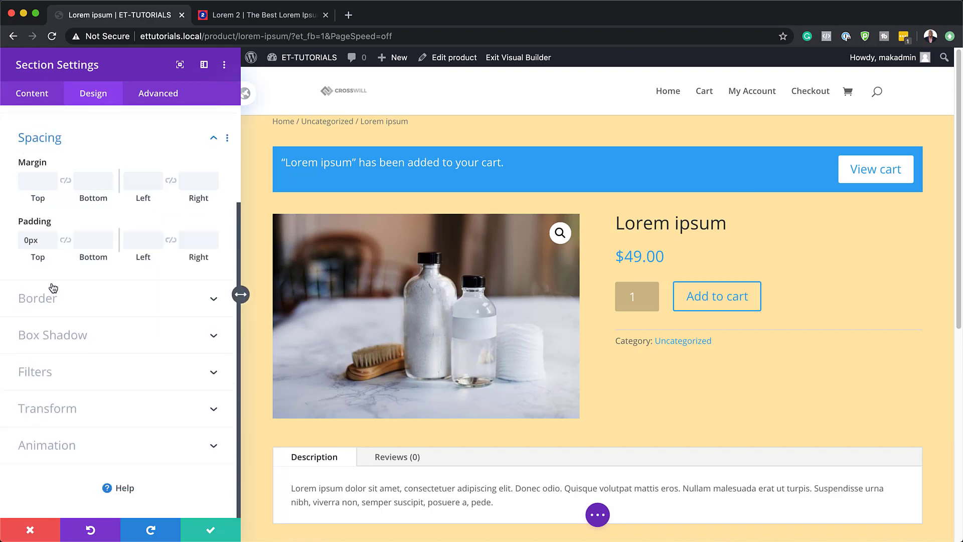
click(65, 239)
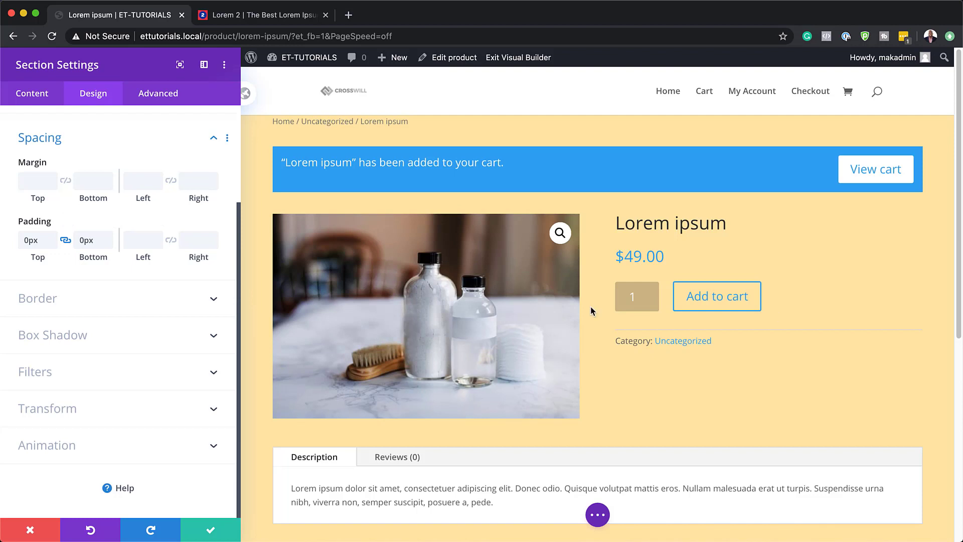
Step: Set the section's horizontal and vertical overflow to Hidden and save the section settings
click(158, 93)
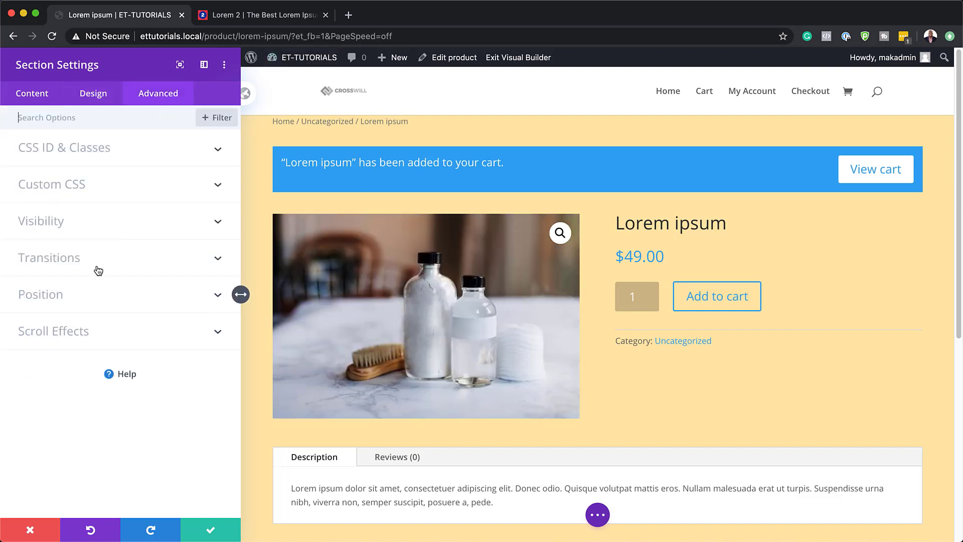
click(63, 221)
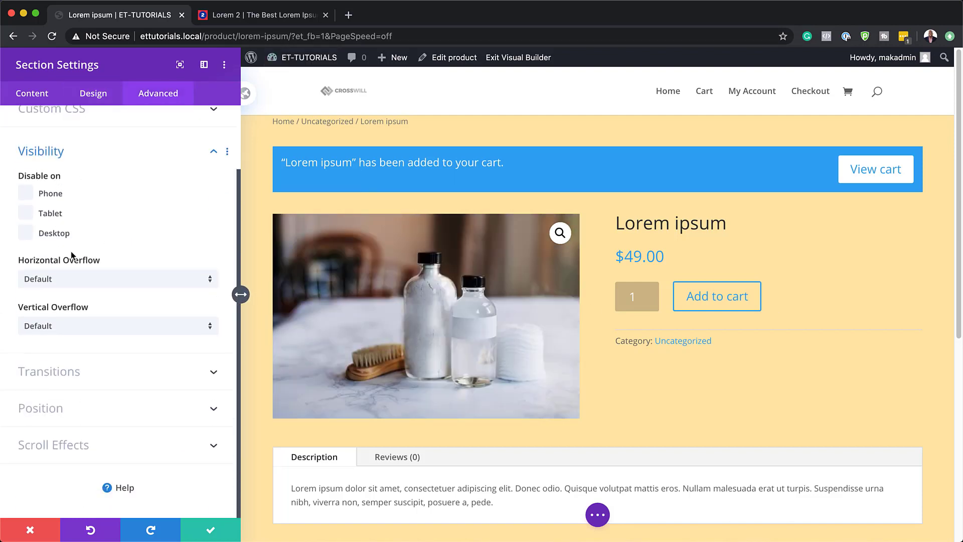
mouse_move(69, 259)
click(61, 279)
click(112, 349)
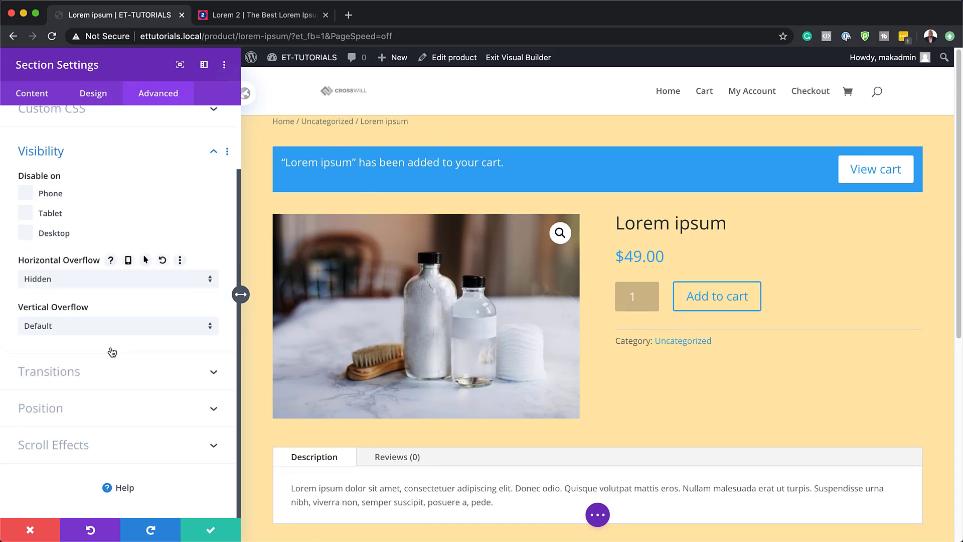
click(93, 326)
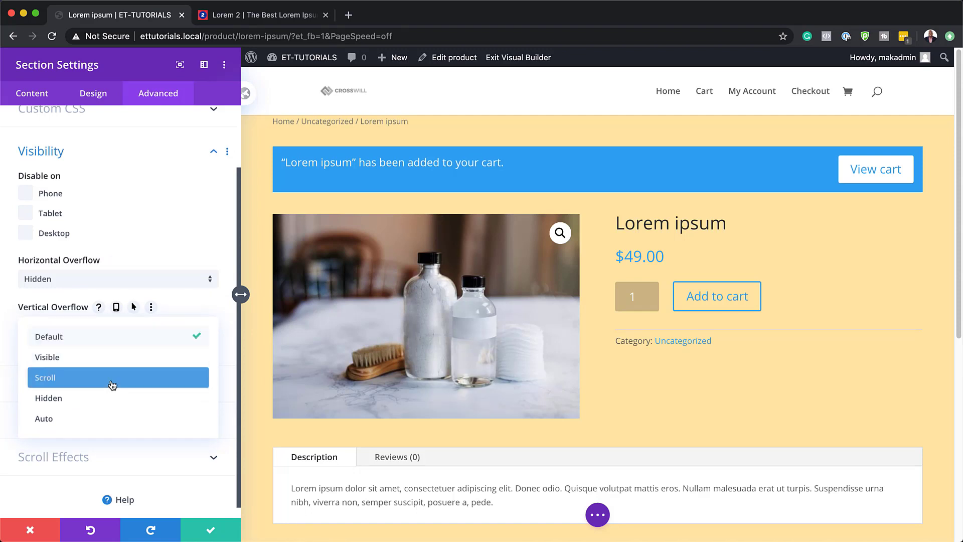
click(111, 399)
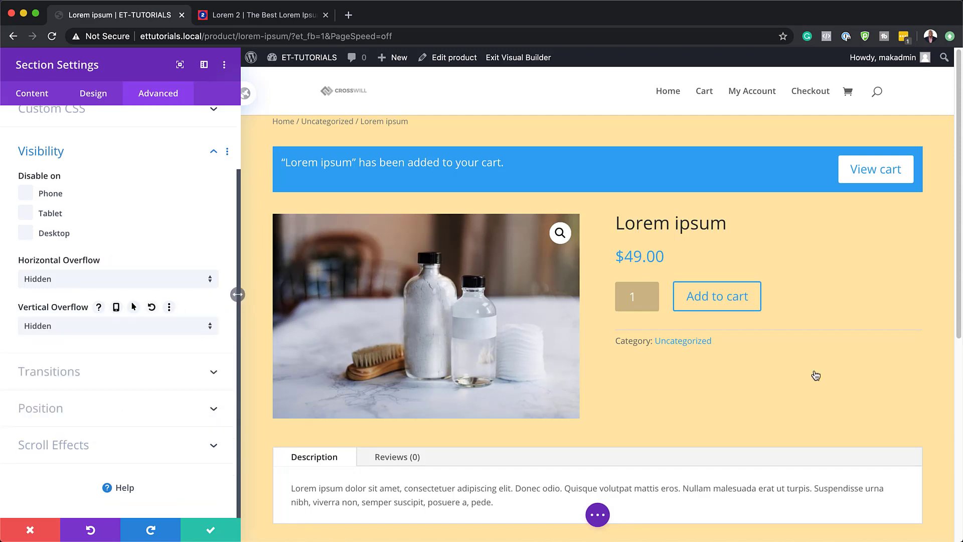
click(204, 531)
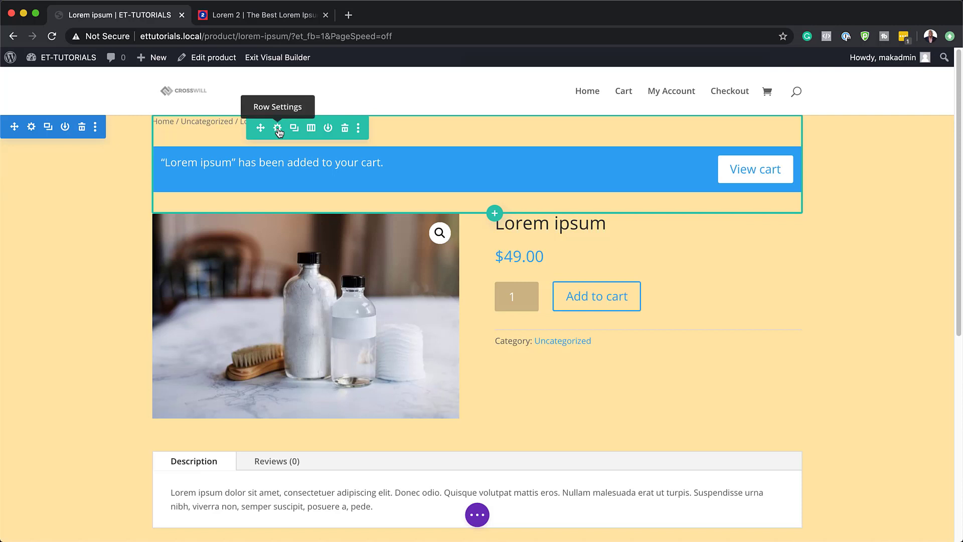
Step: Give the row with the breadcrumbs and cart notice a custom gutter width of 1 and a max width of 100%
click(278, 129)
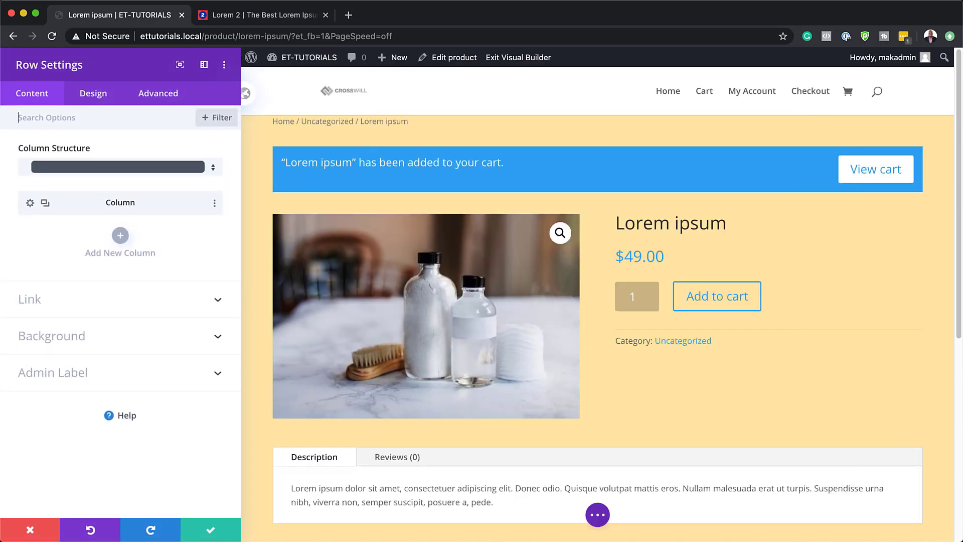
click(98, 96)
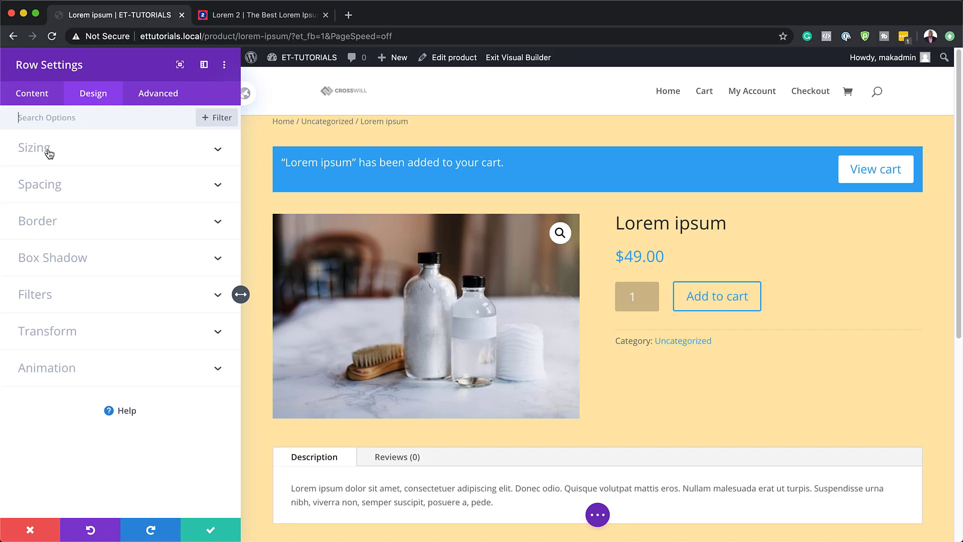
click(49, 149)
click(51, 192)
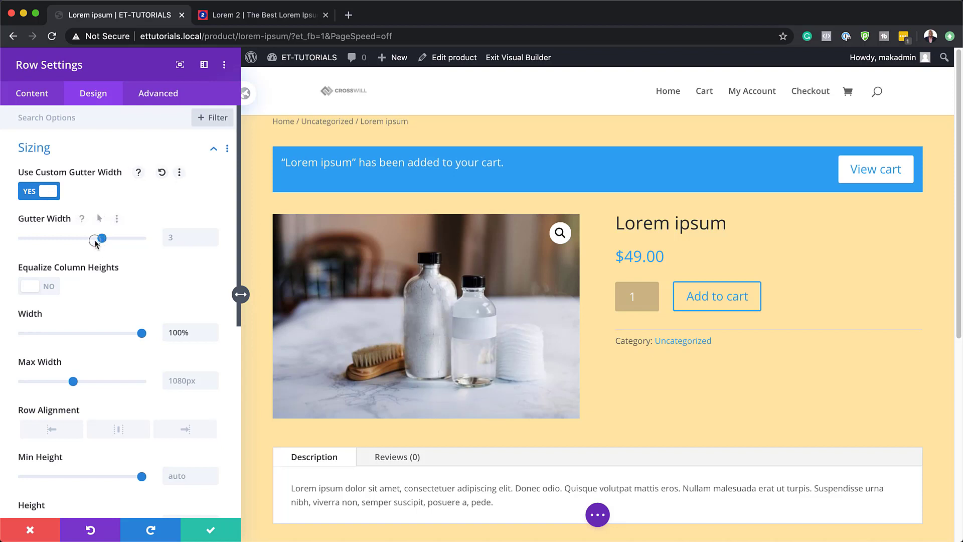
drag(101, 238, 11, 245)
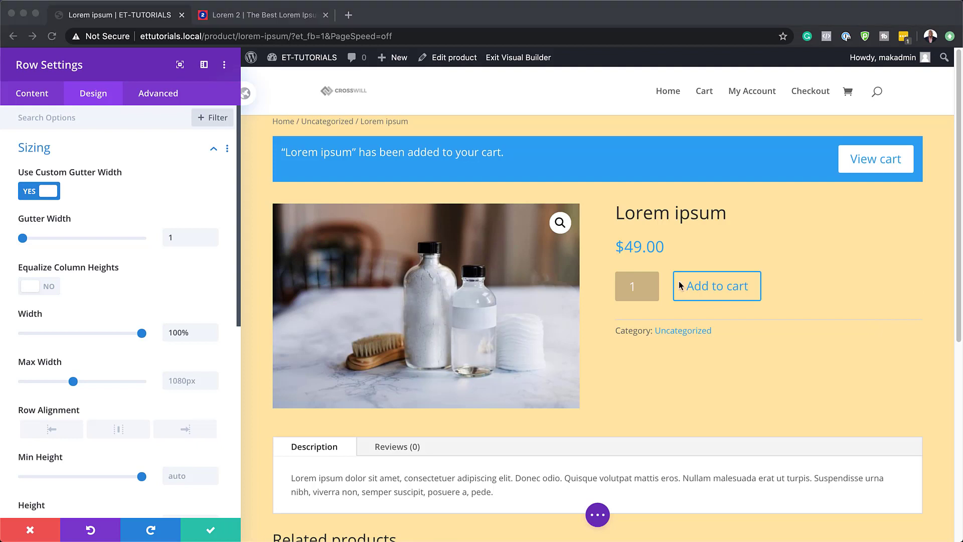
click(180, 381)
text(100%)
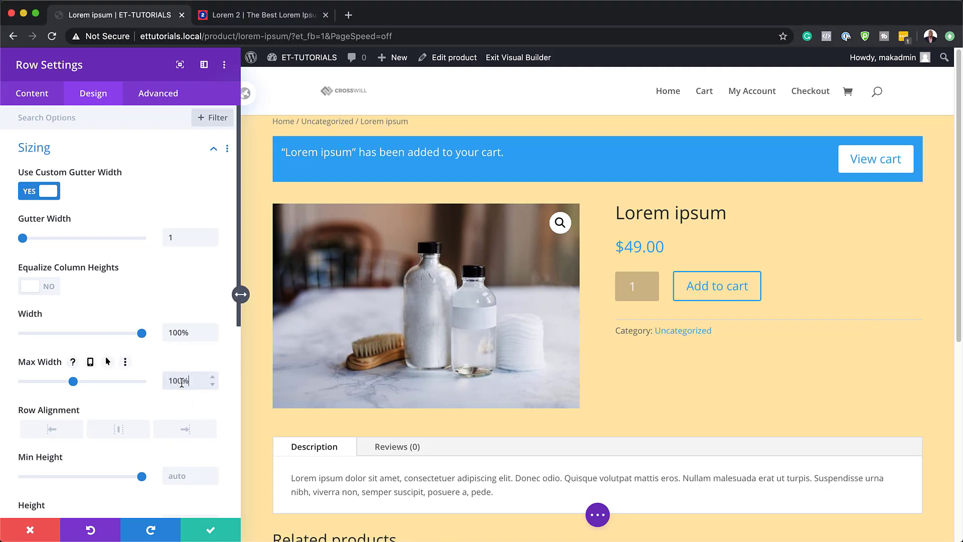
Step: Set the cart notice row's top and bottom padding to 0px and save the row settings
scroll(181, 383, down, 10)
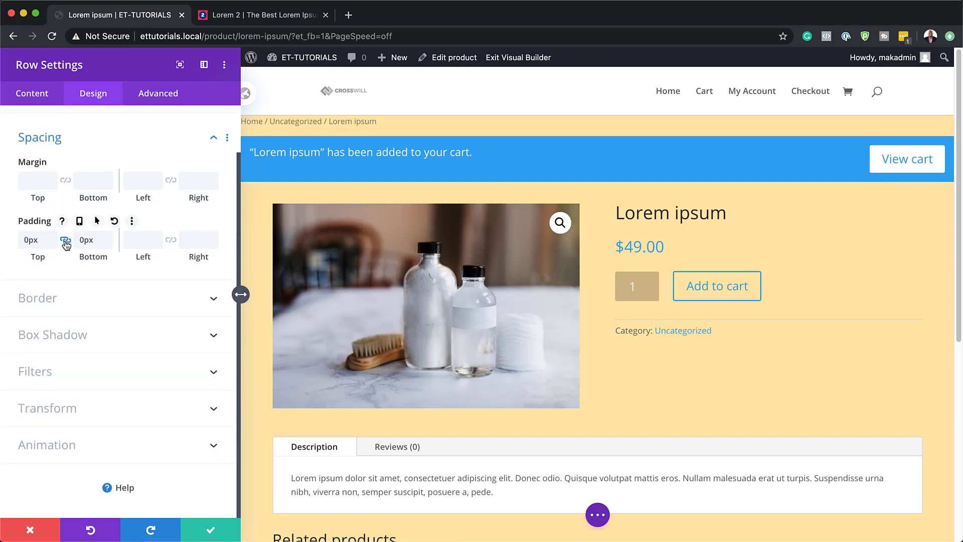
click(64, 244)
click(211, 530)
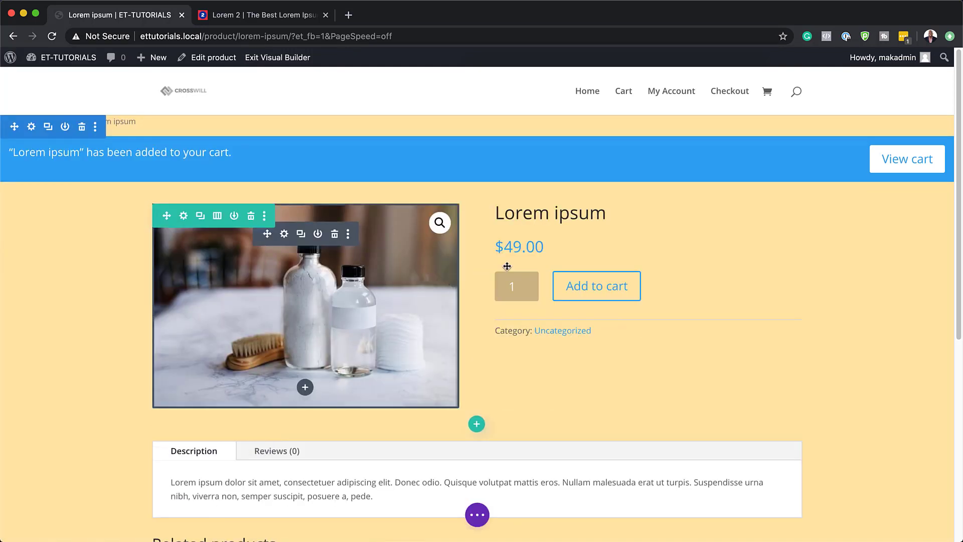
Step: Set the background color of the second column in the product image row to #ffffff
click(184, 217)
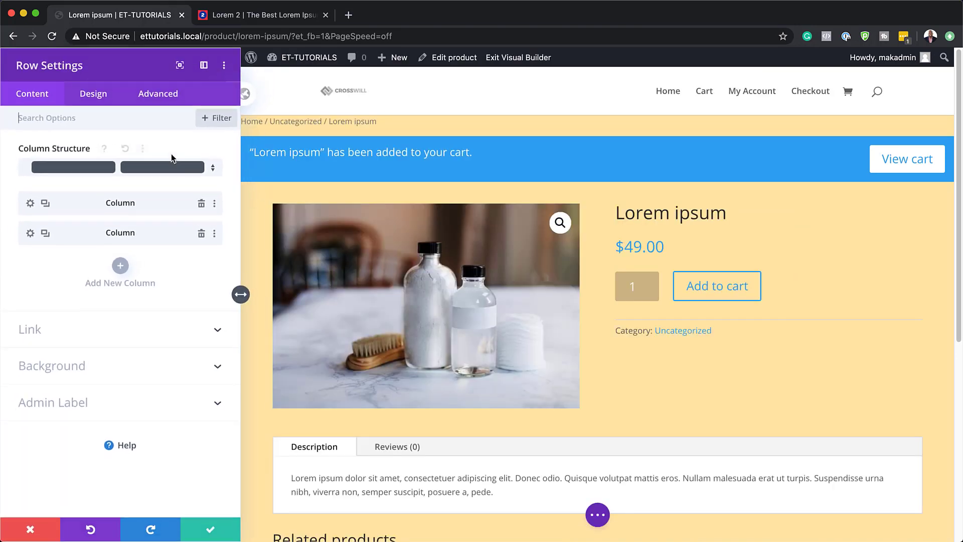
click(32, 234)
click(58, 280)
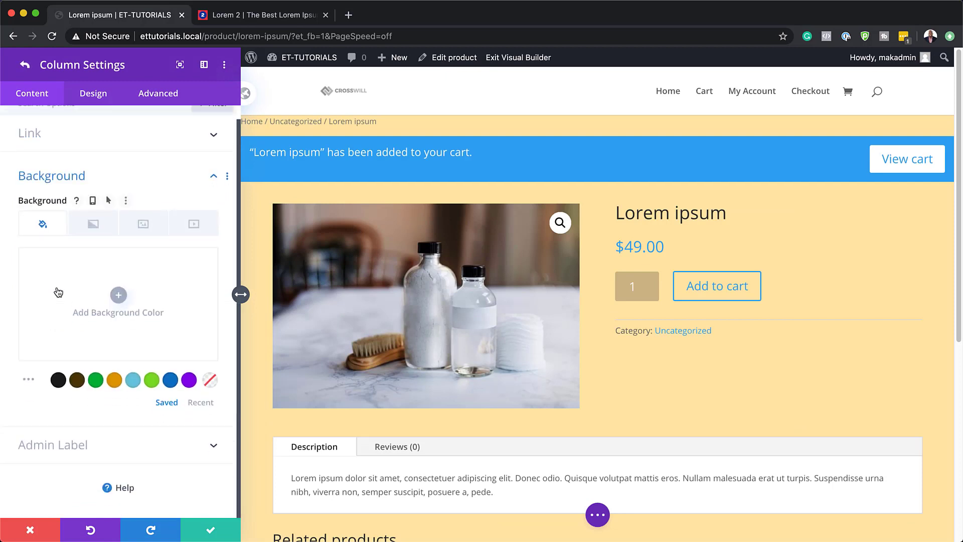
click(118, 295)
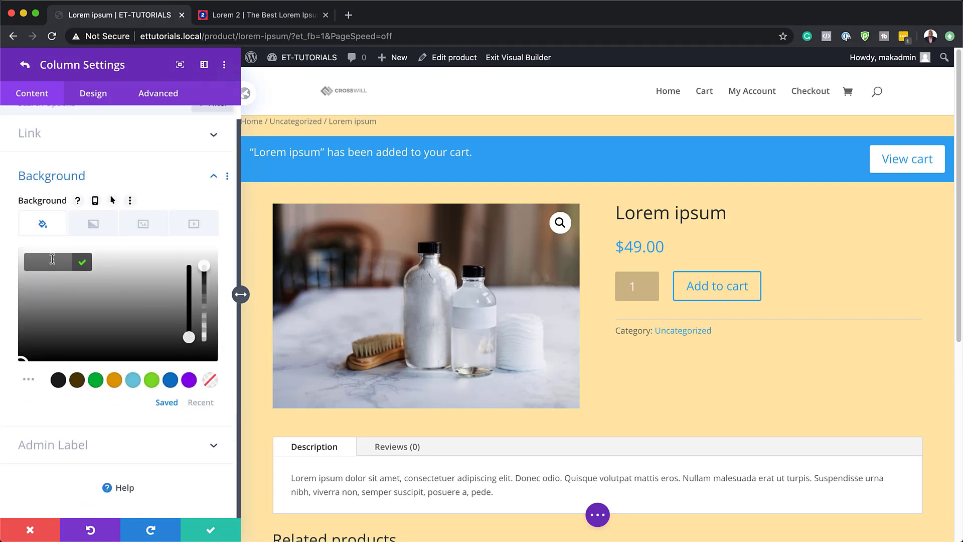
text(#ffffff)
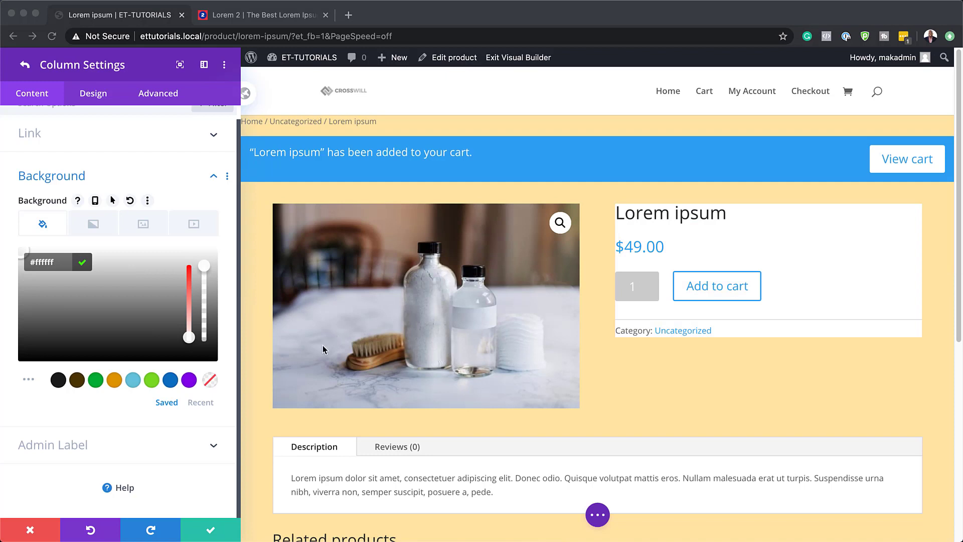
Step: Set the product details column's top and bottom padding to 10vw, with both values linked
click(101, 93)
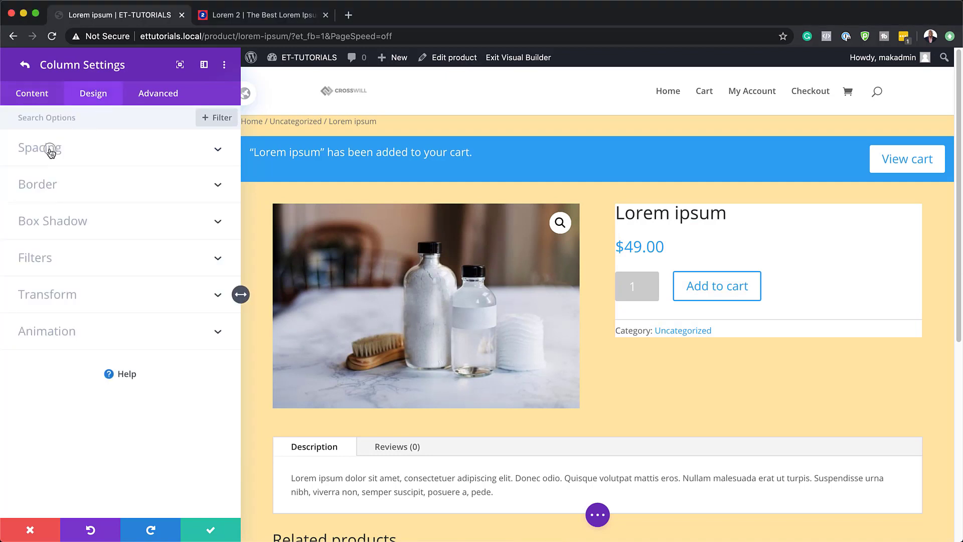
click(51, 148)
click(39, 186)
text(10vw)
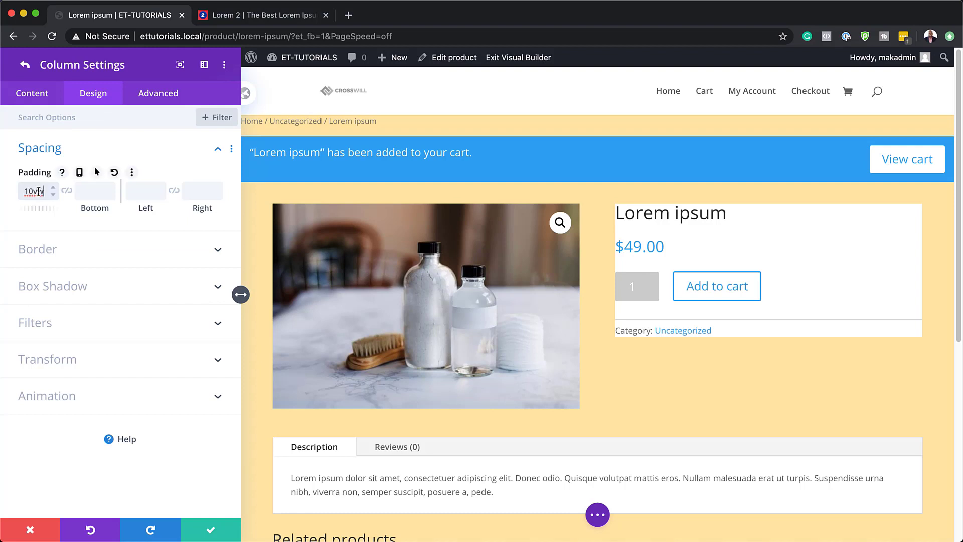
click(67, 191)
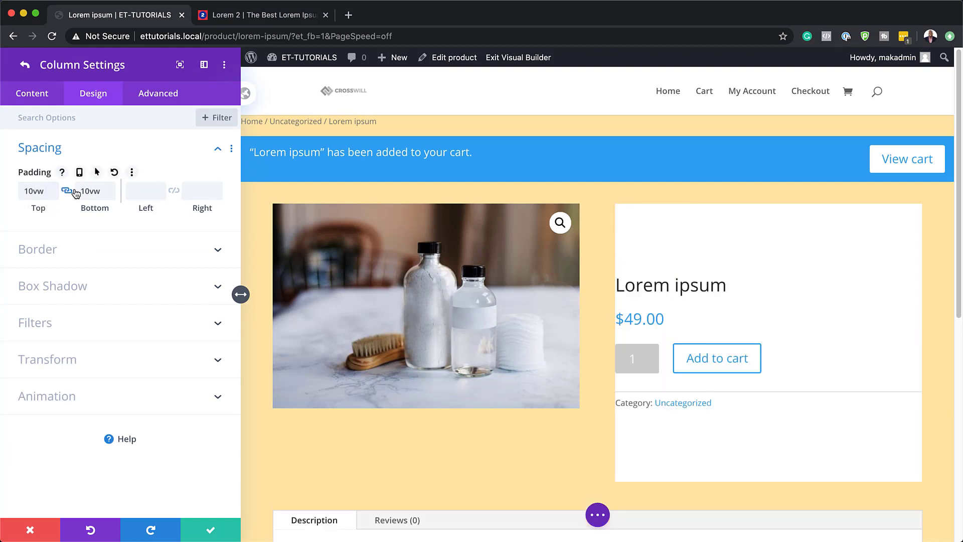
Step: Link the product details column's left and right padding and set both to 8vw
click(145, 194)
text(10vw)
click(174, 191)
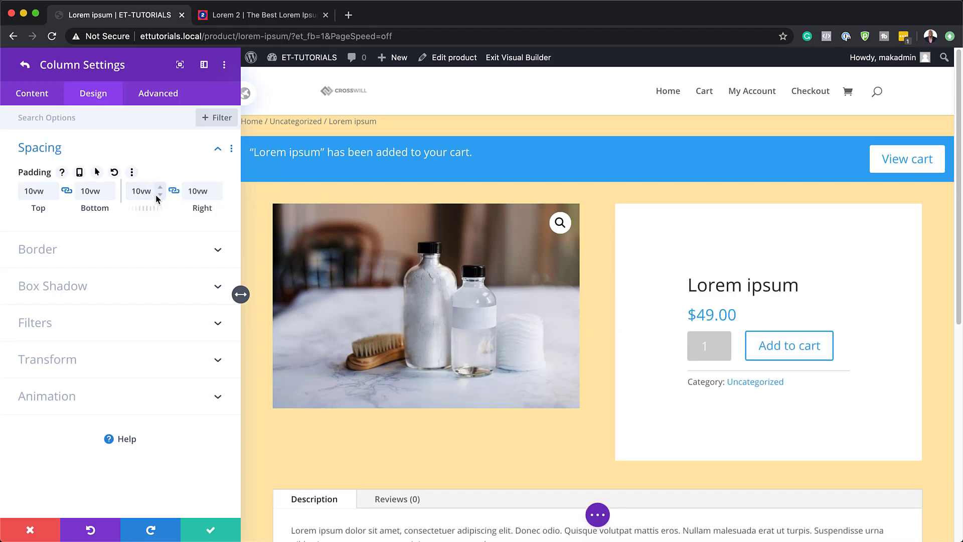
click(160, 194)
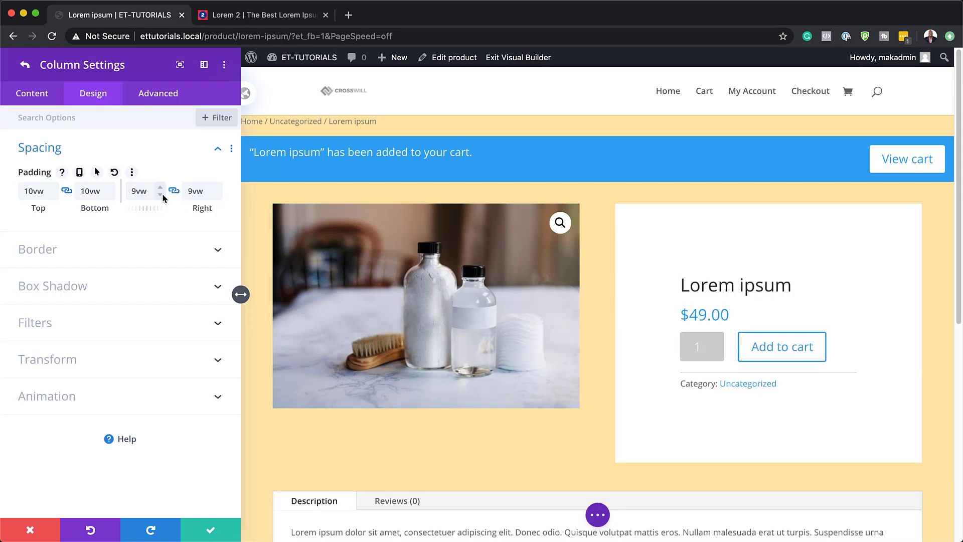
click(160, 195)
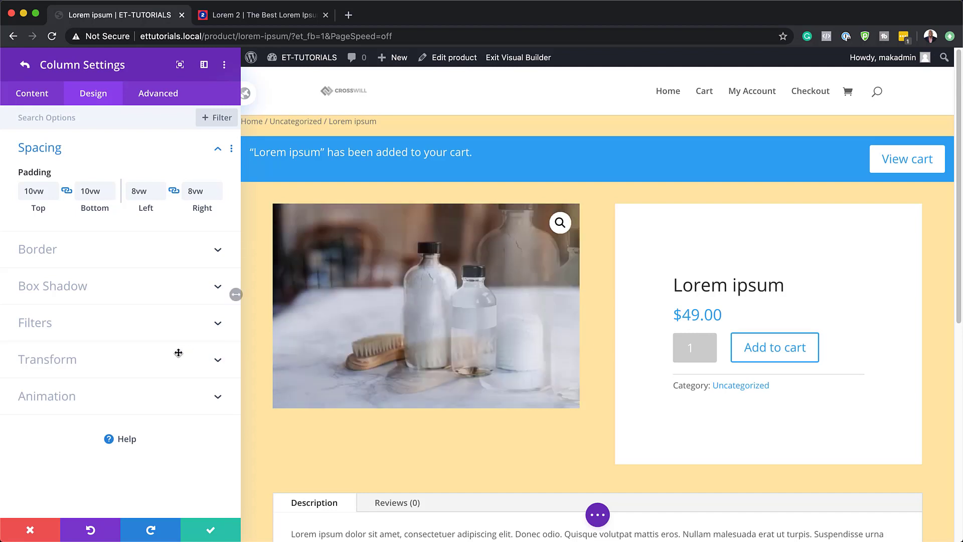
Step: Enable a hover value for the product details column's brightness filter and set it to 49%
click(38, 324)
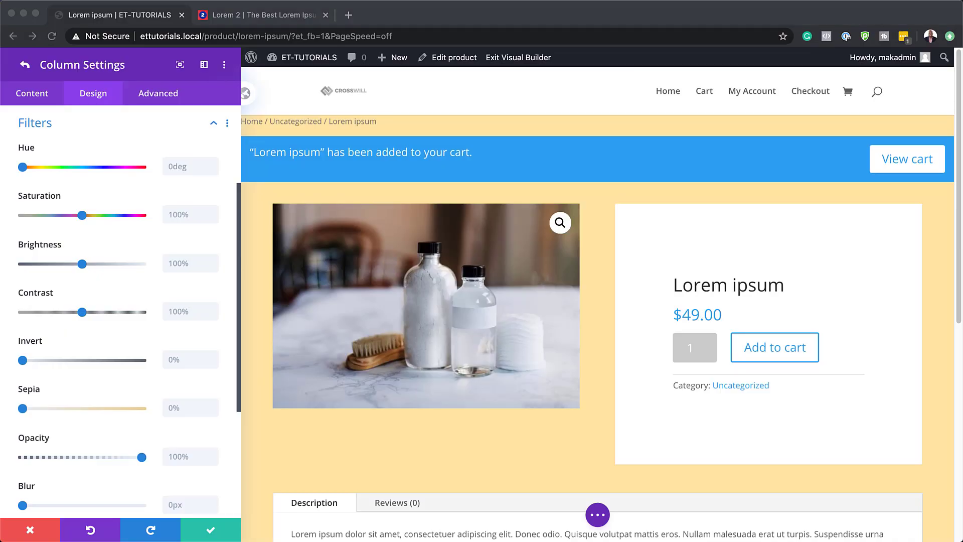
click(126, 143)
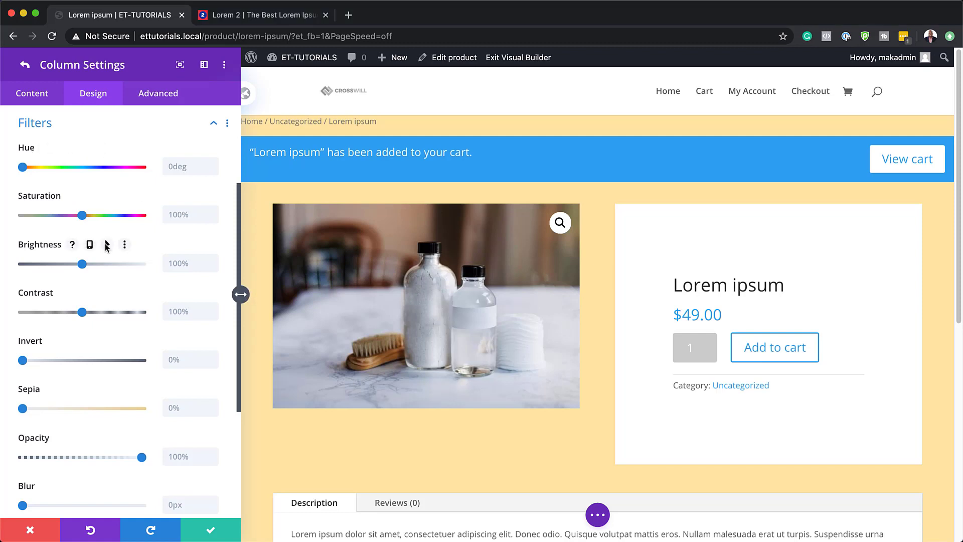
click(108, 245)
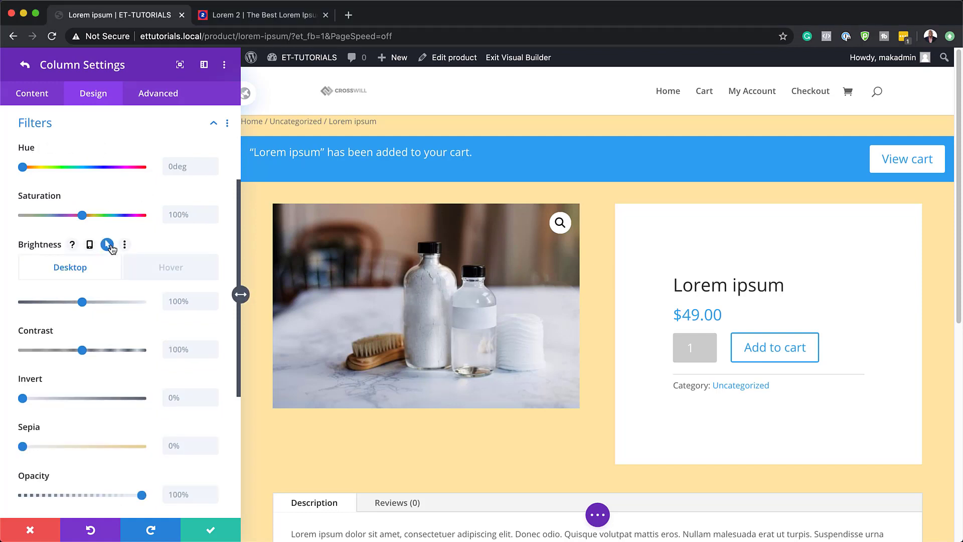
click(174, 273)
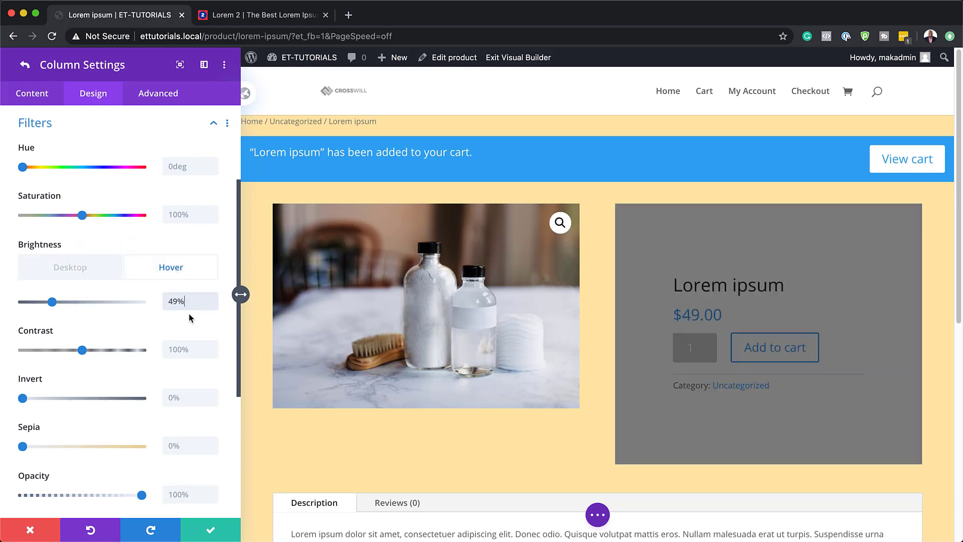
click(86, 272)
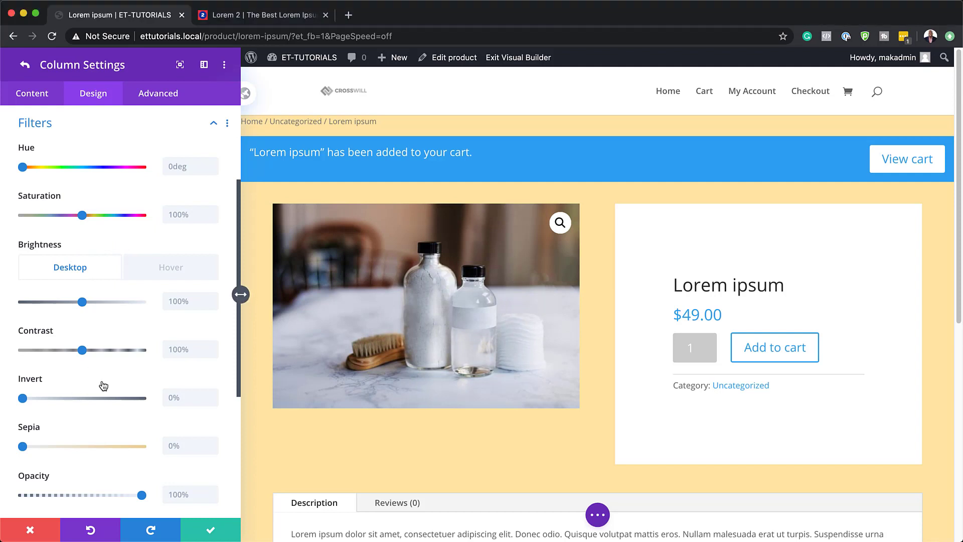
Step: Enable a hover value for the product details column's invert filter and set it to 100%
click(88, 380)
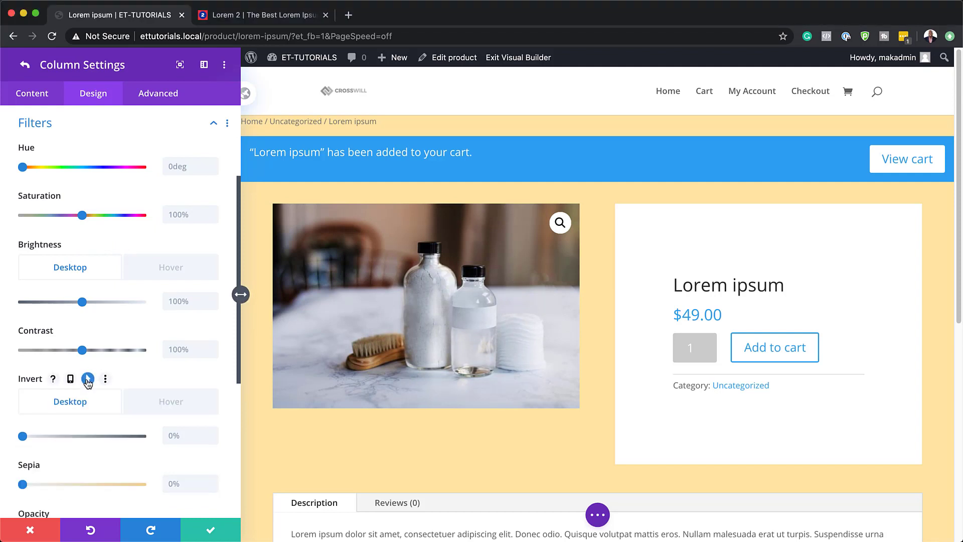
click(170, 407)
click(177, 435)
text(100%)
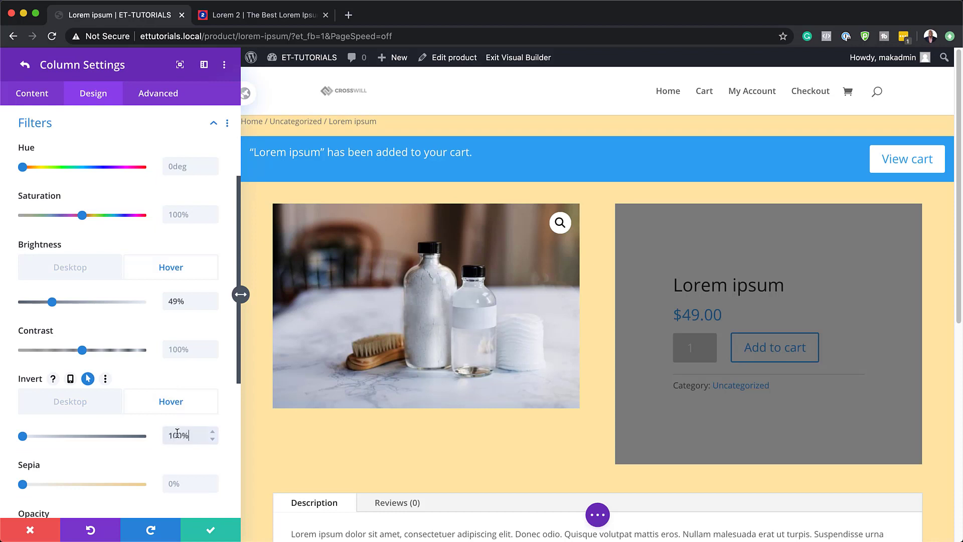
click(58, 402)
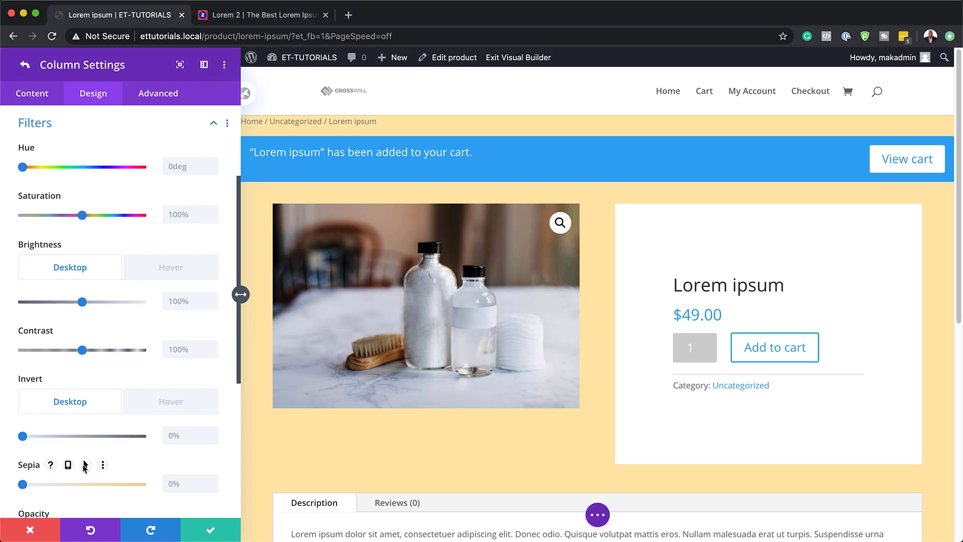
Step: Set the product details column's sepia filter to 100% on hover and compare its desktop and hover states
click(86, 465)
click(155, 486)
scroll(165, 402, down, 5)
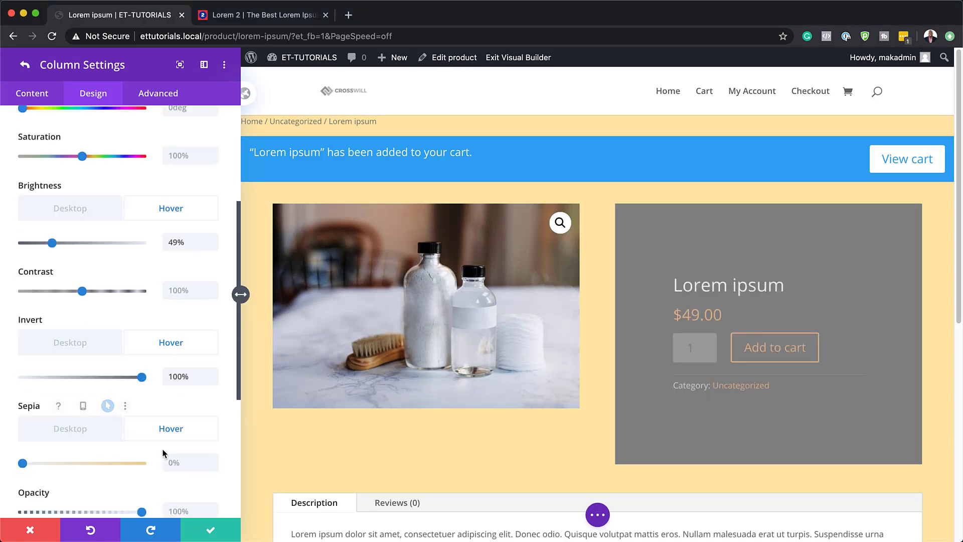
click(174, 390)
text(100%)
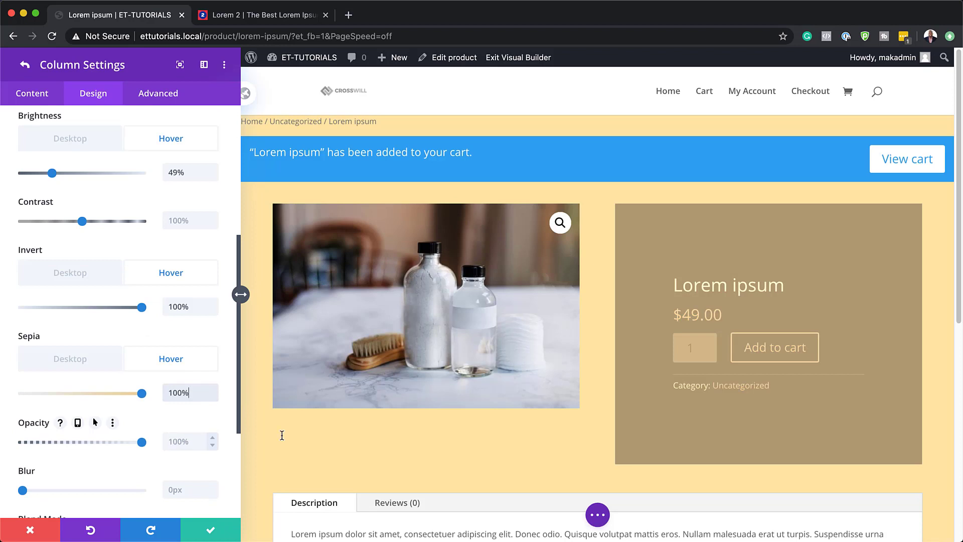
click(53, 368)
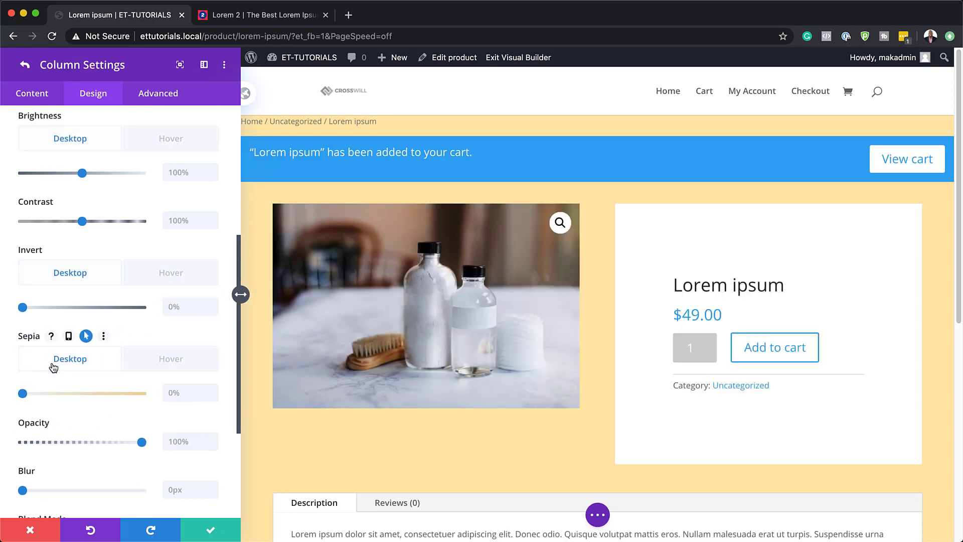
click(166, 359)
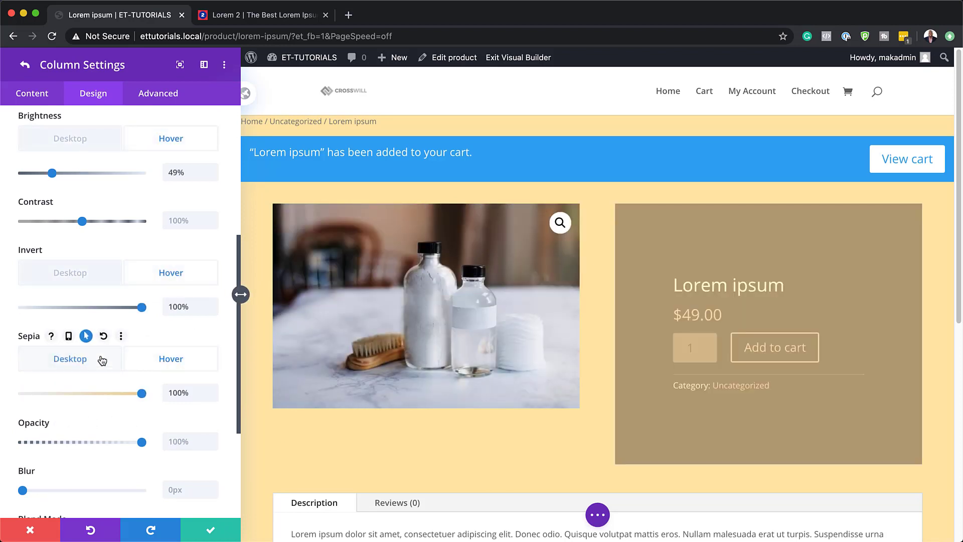
click(100, 359)
click(161, 361)
click(104, 360)
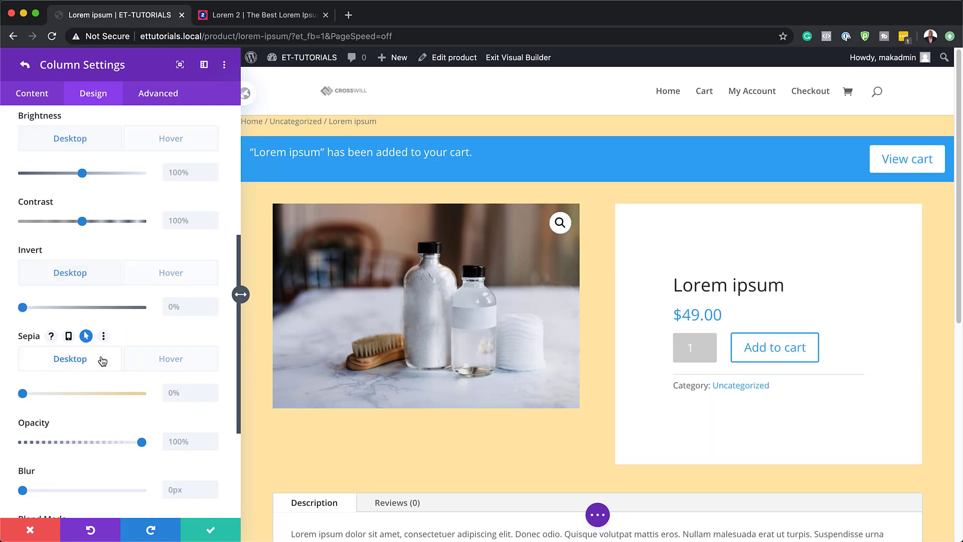
Step: Set the product details column's position to Absolute with the bottom-right location, and save the column and row settings
click(165, 94)
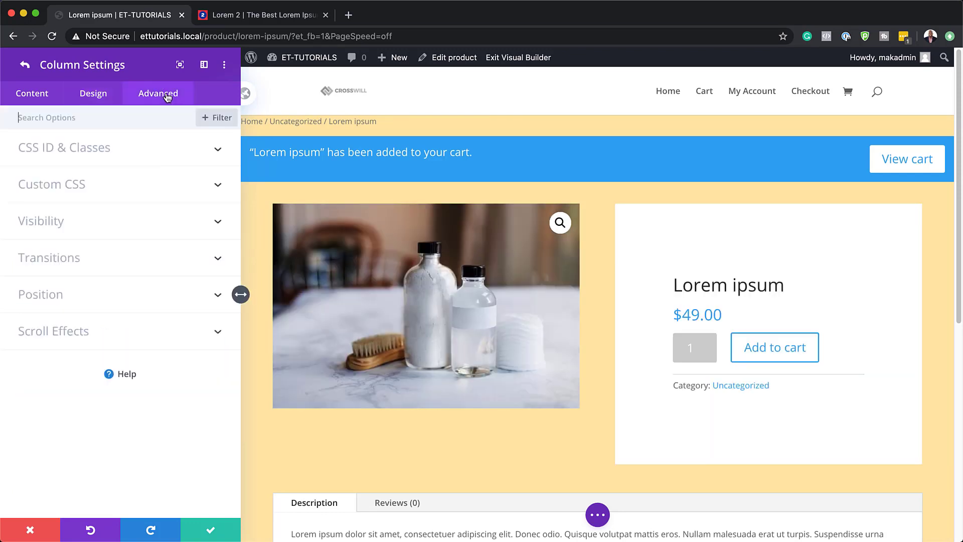
click(60, 293)
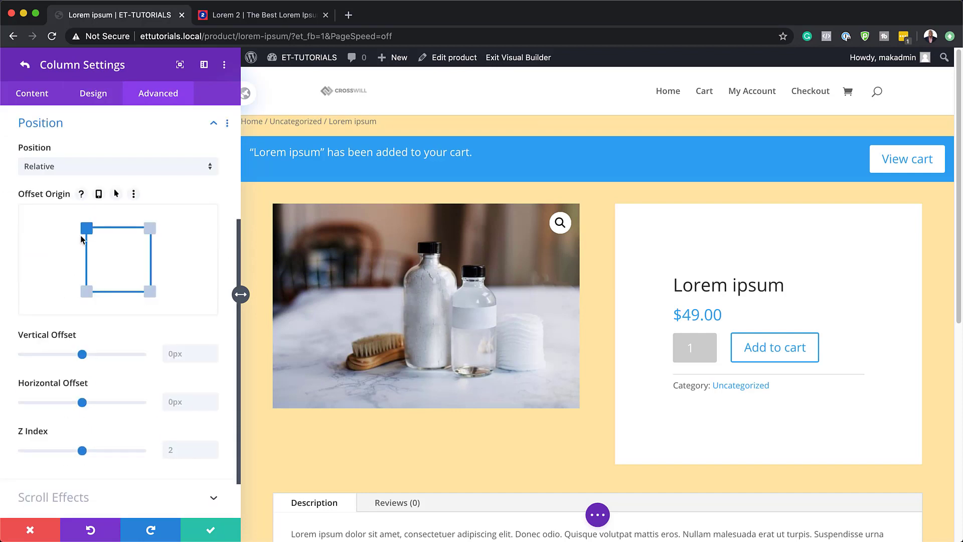
click(77, 167)
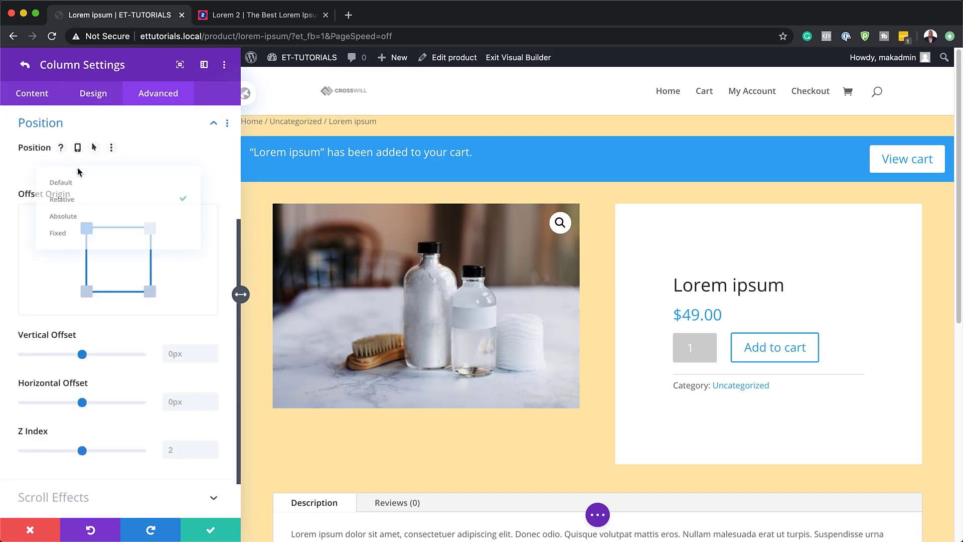
click(79, 218)
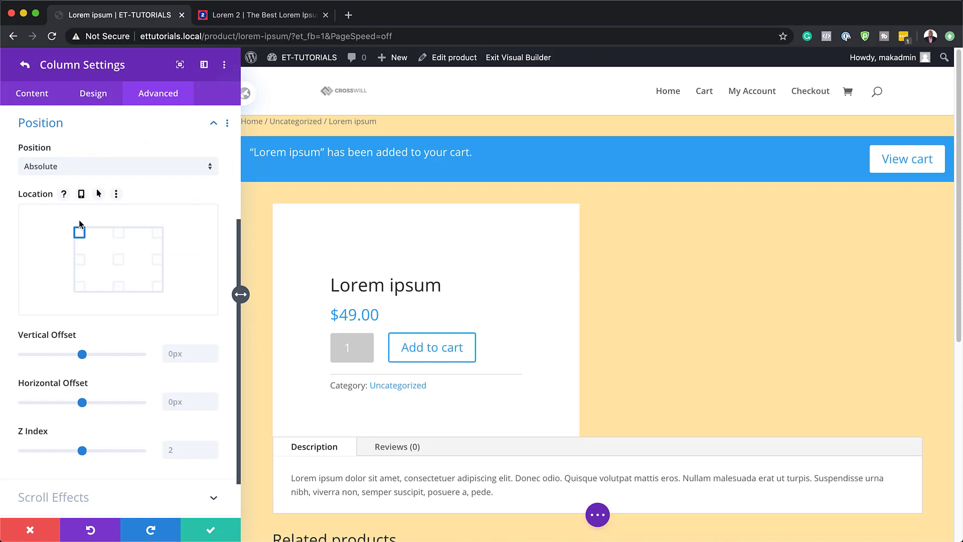
click(158, 288)
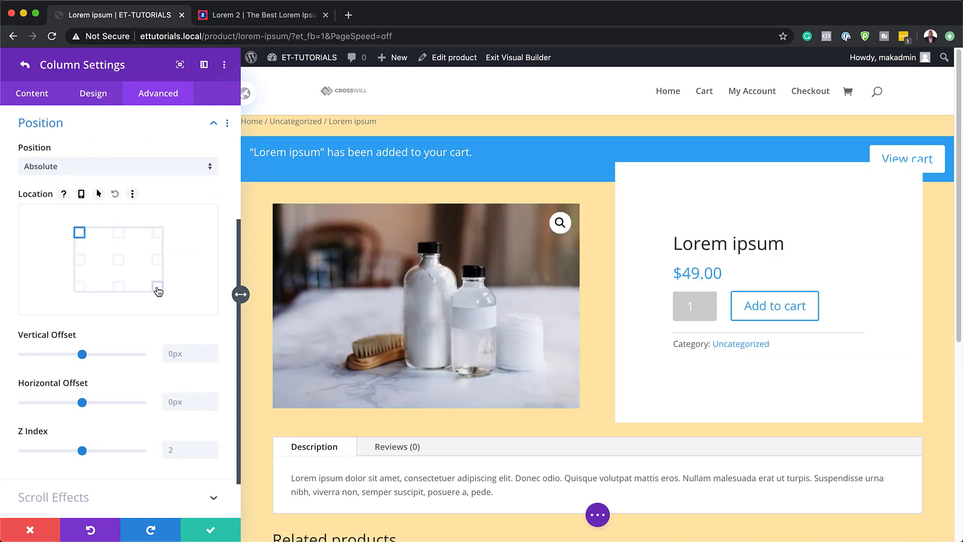
click(210, 532)
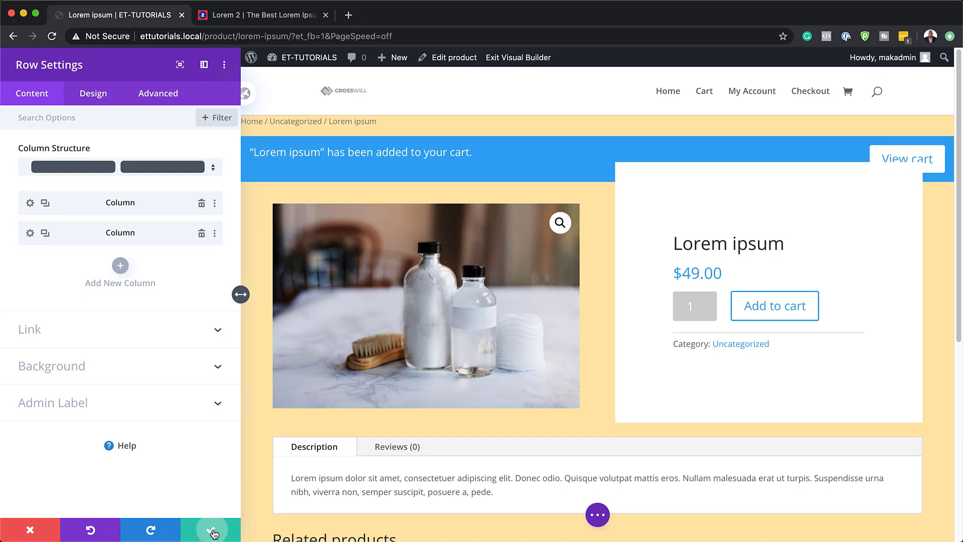
click(211, 533)
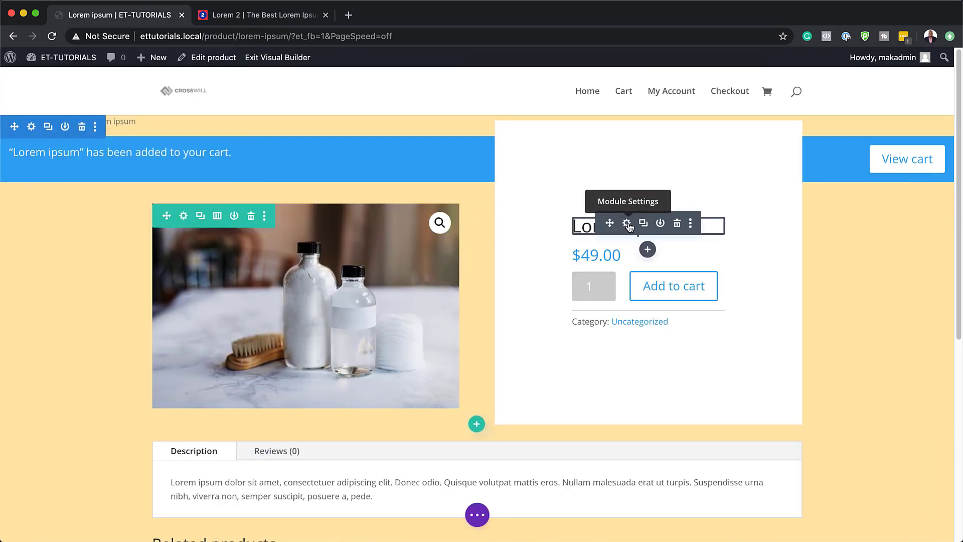
Step: Set the product title's font to Playfair Display in the Woo Title module
click(627, 224)
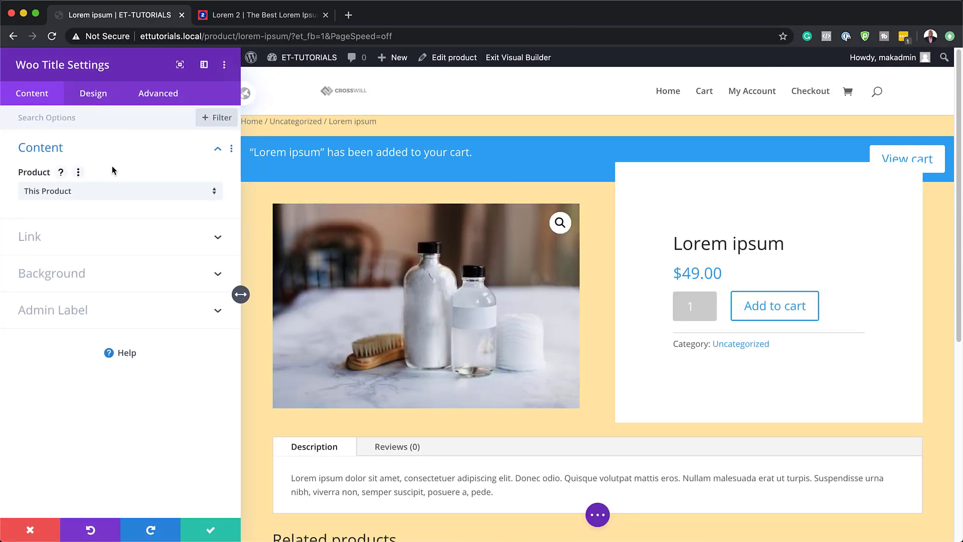
click(109, 129)
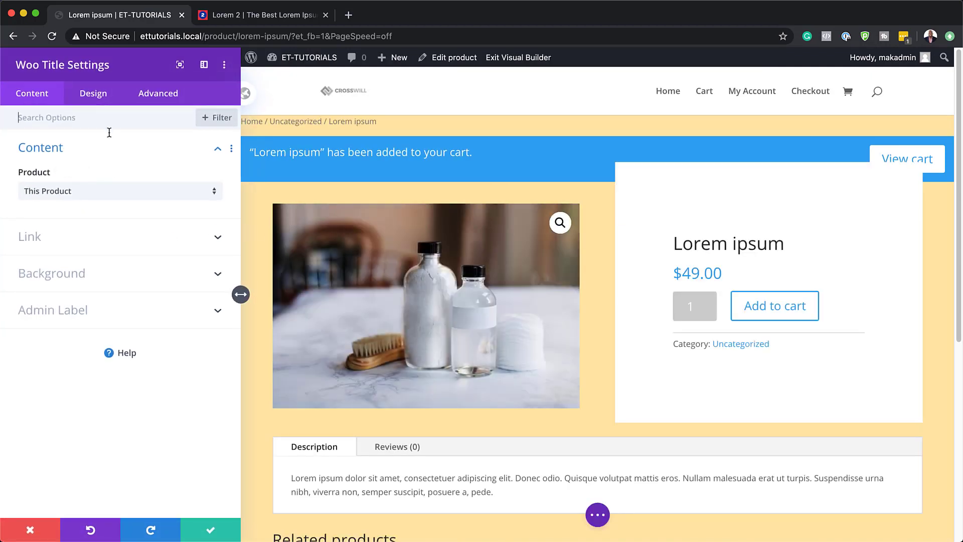
click(86, 93)
click(63, 154)
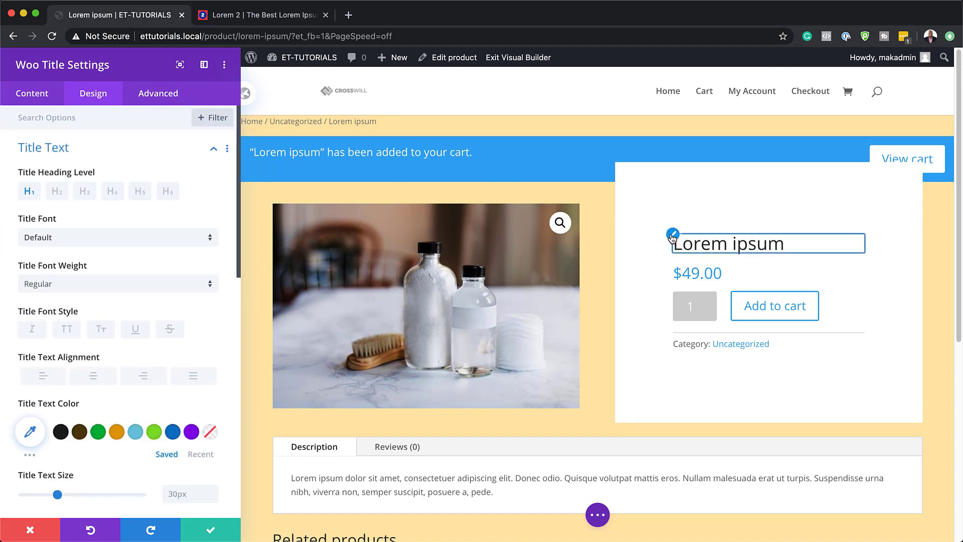
click(672, 236)
click(105, 149)
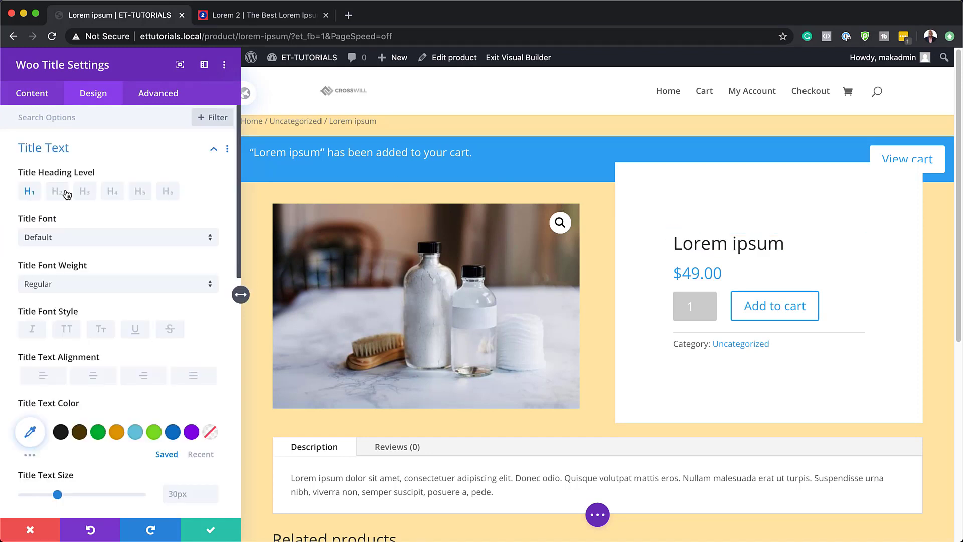
click(65, 239)
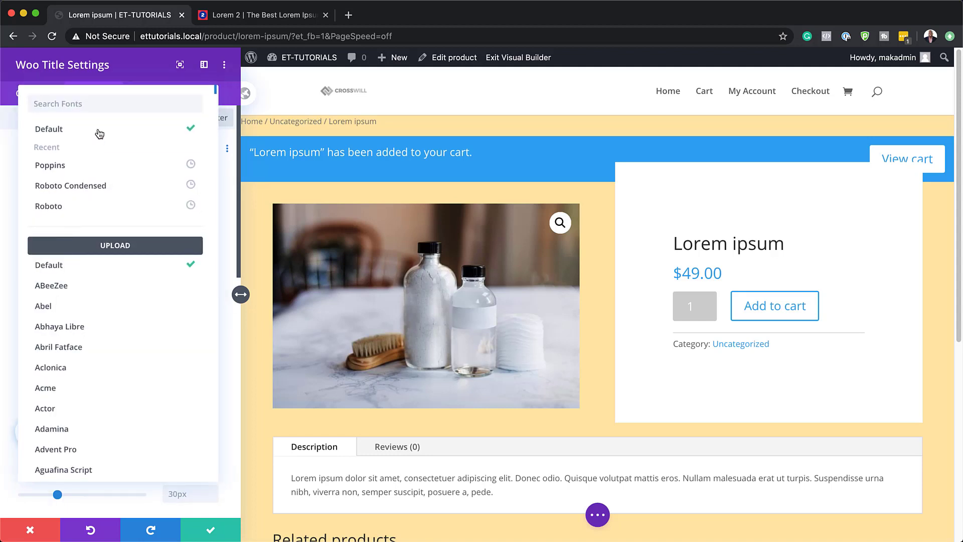
click(106, 105)
text(play)
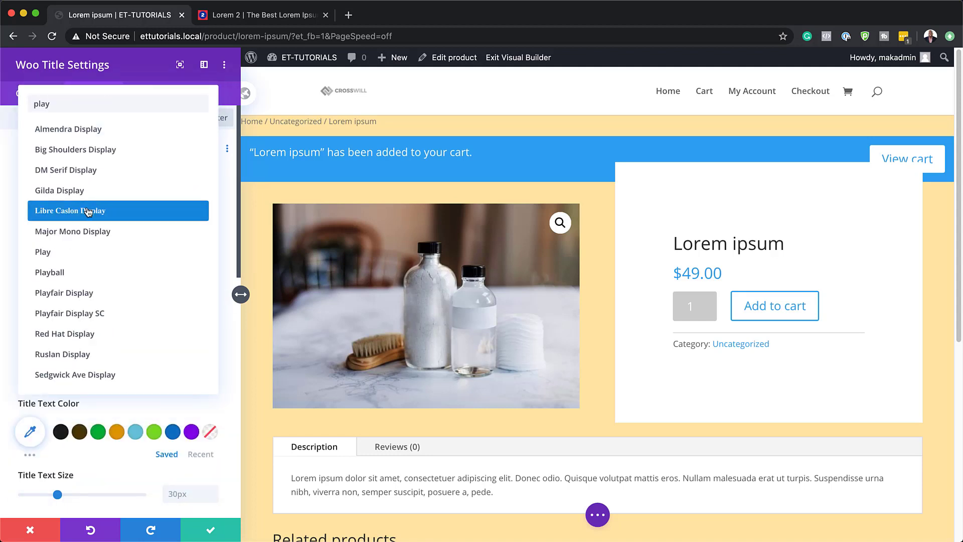
click(75, 295)
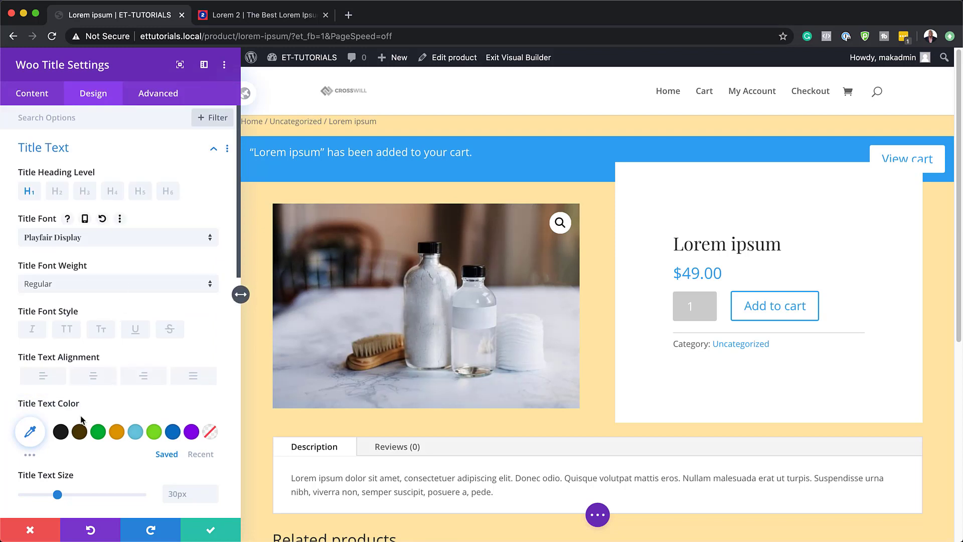
Step: Set the product title's text color to black and its text size to 3vw, and save the module
click(60, 432)
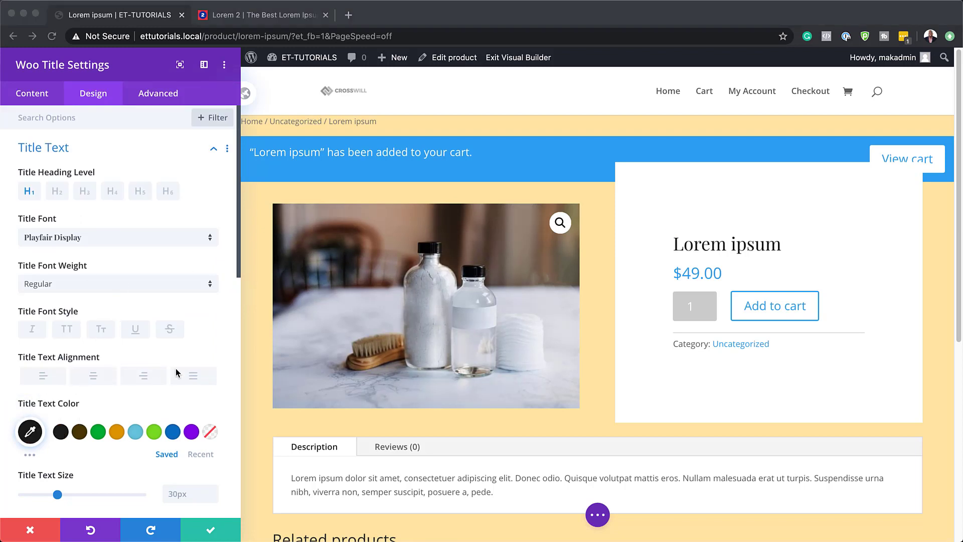
scroll(179, 413, down, 3)
click(179, 433)
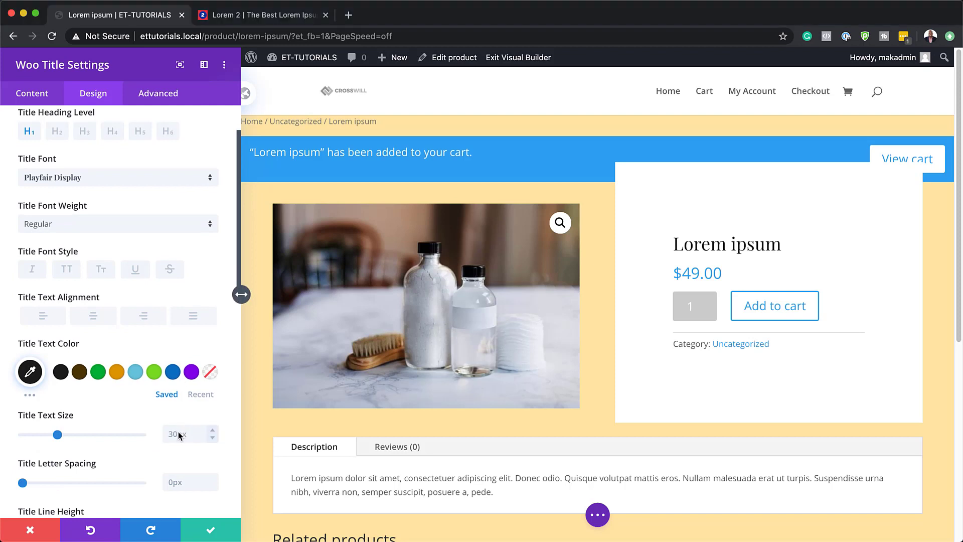
text(3vw)
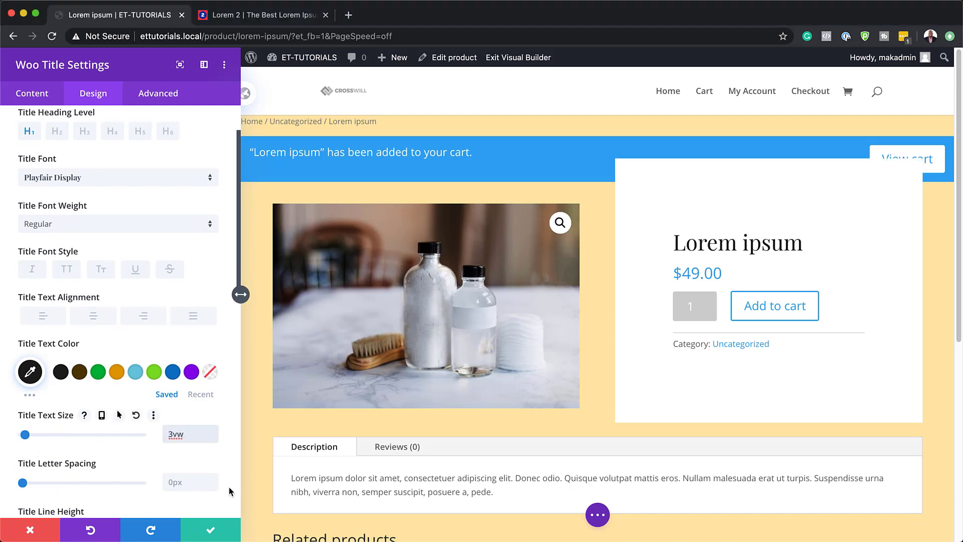
click(211, 529)
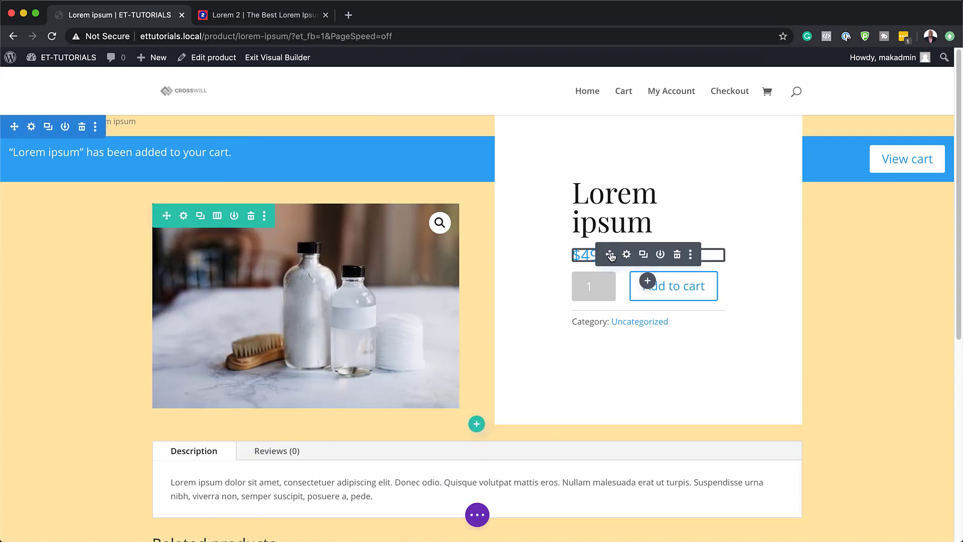
Step: Set the Woo Price module's font to Poppins and its text color to #e5bc87
click(630, 254)
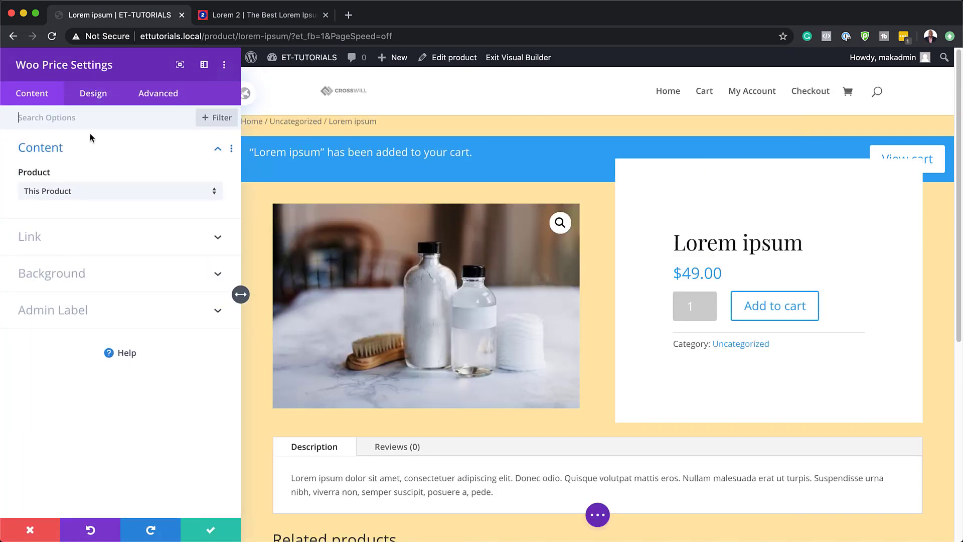
click(95, 97)
click(52, 149)
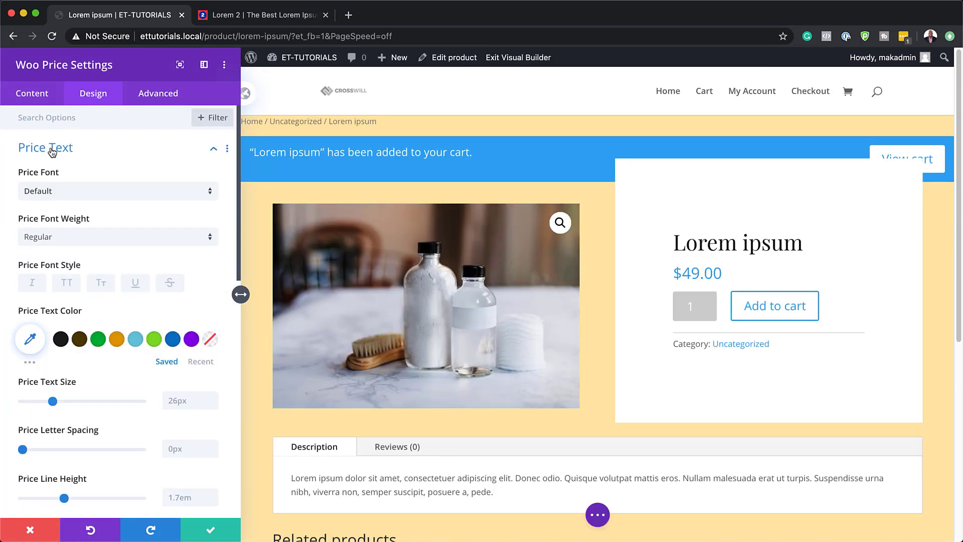
click(49, 193)
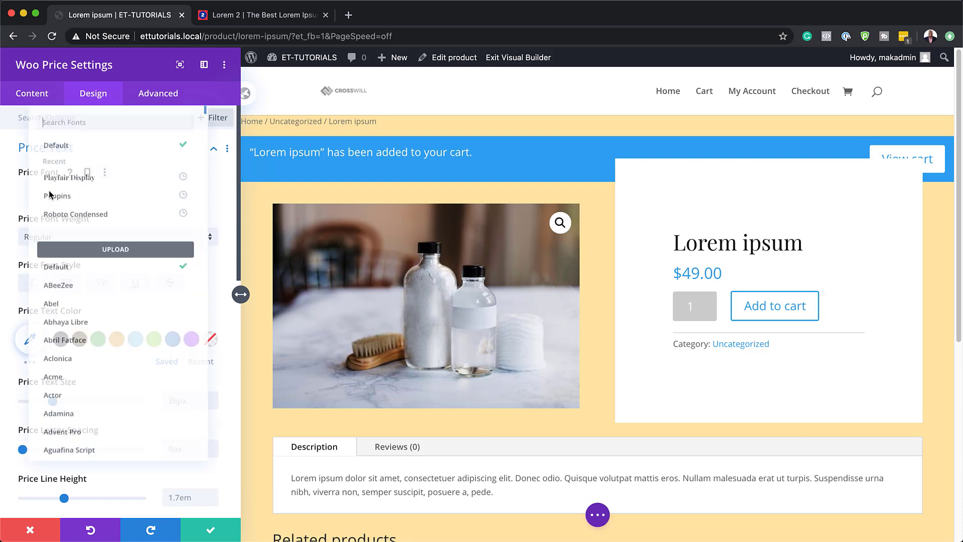
click(75, 187)
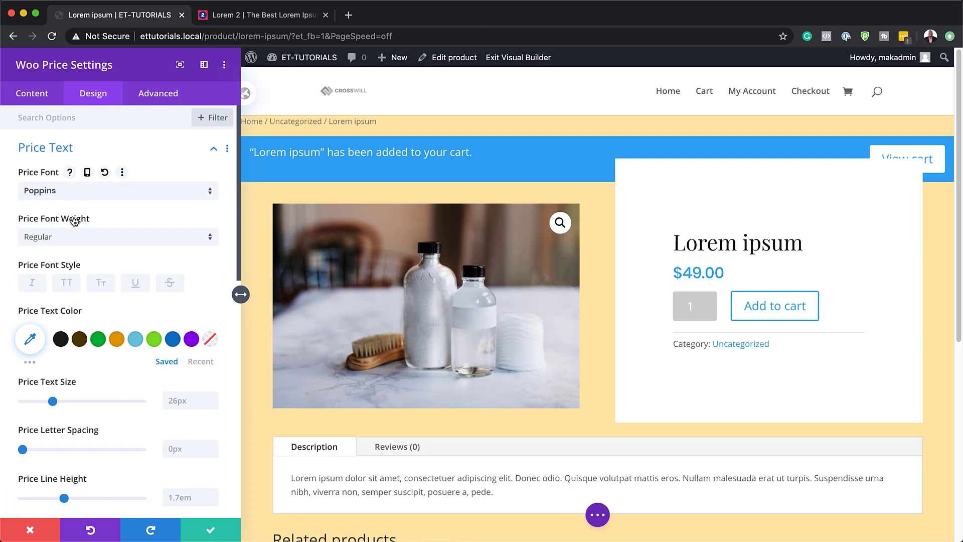
click(30, 339)
text(#e5bc87)
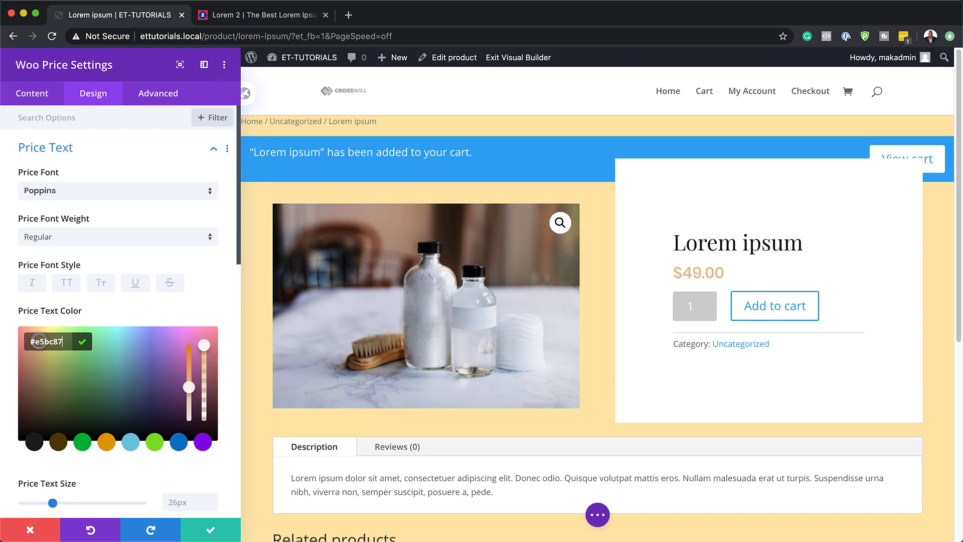
Step: Set the price text size to 1.4vw in the Woo Price module
key(super+Tab)
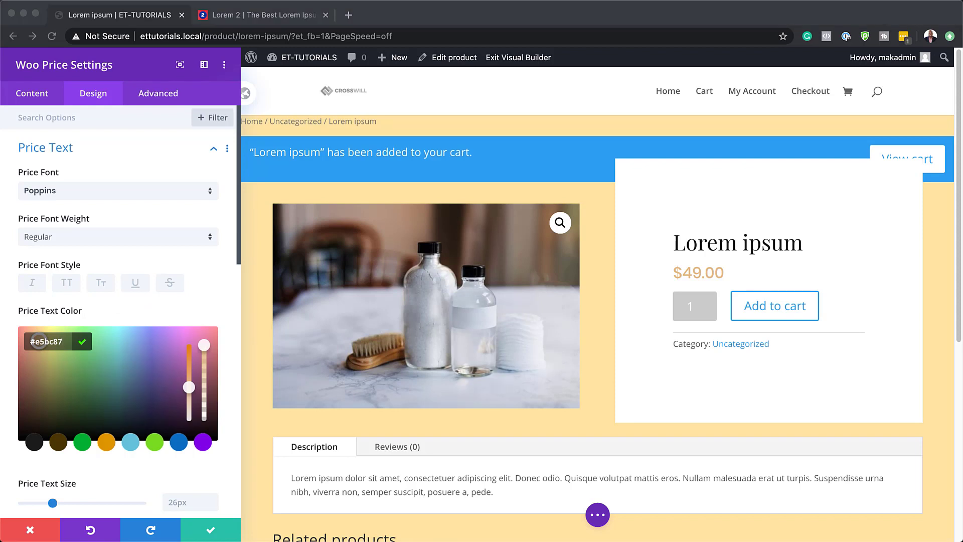
scroll(92, 309, down, 3)
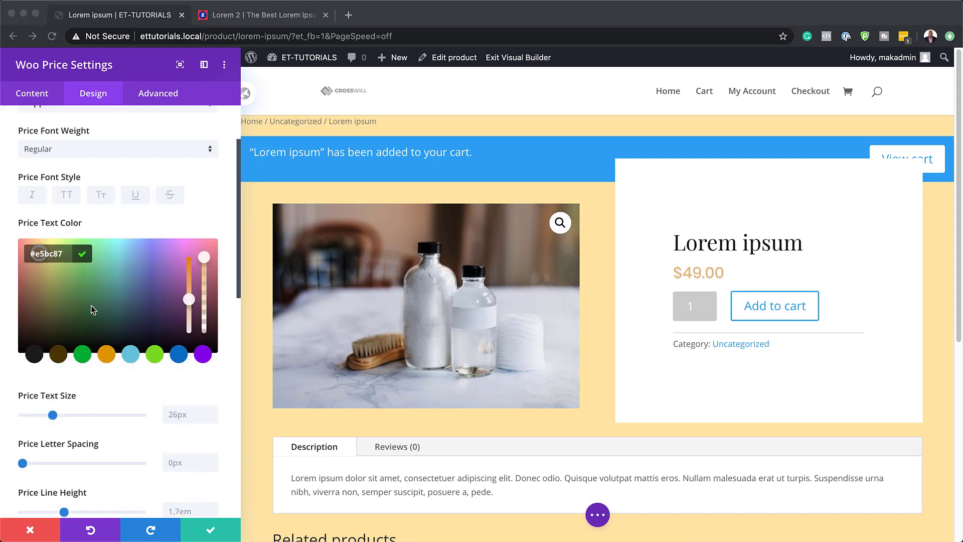
key(super+Tab)
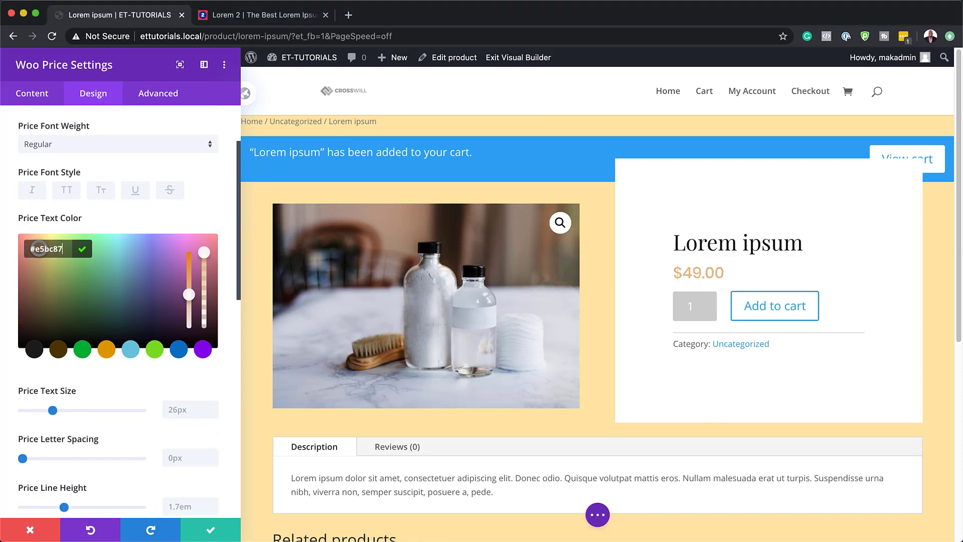
click(173, 410)
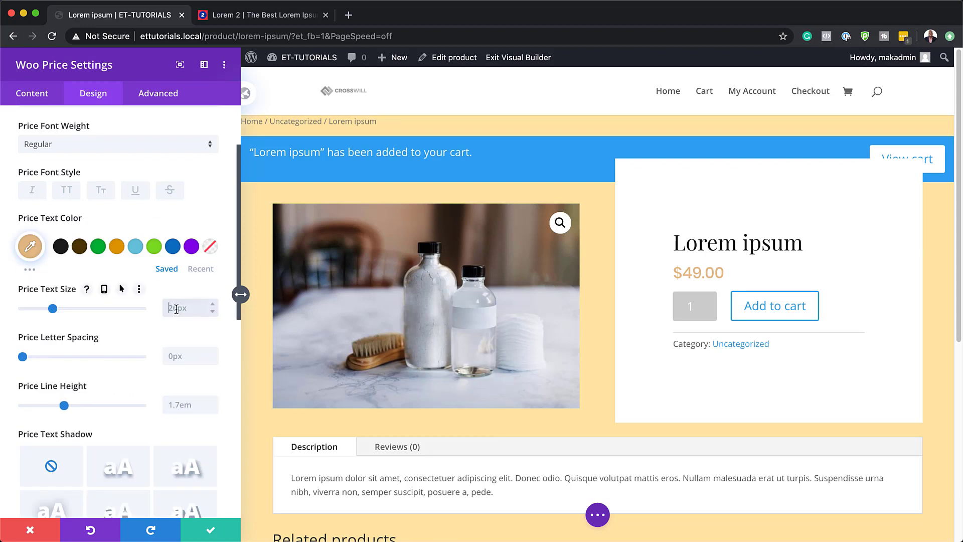
text(1.4vw)
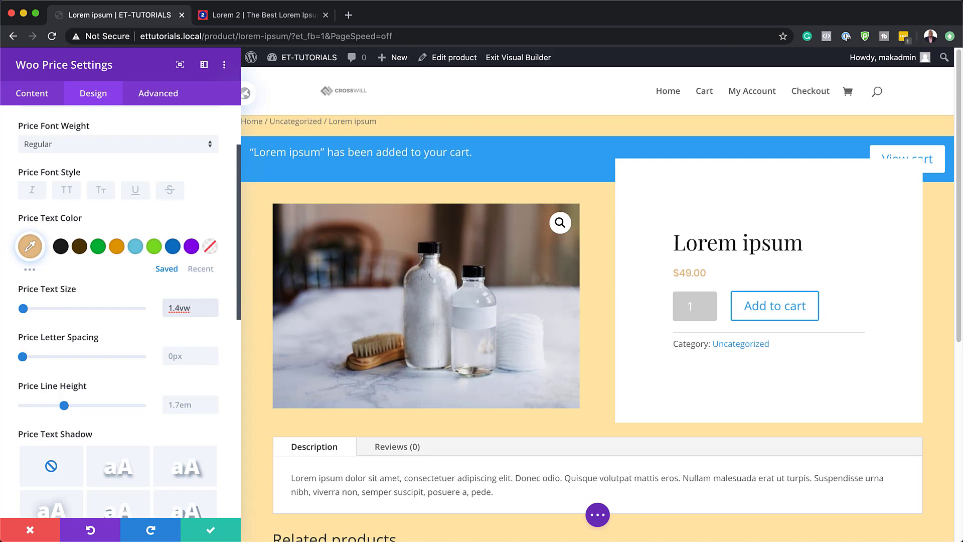
Step: Set the Woo Price module's top margin to 2vw and bottom margin to 3vw, and save the module
scroll(106, 441, down, 10)
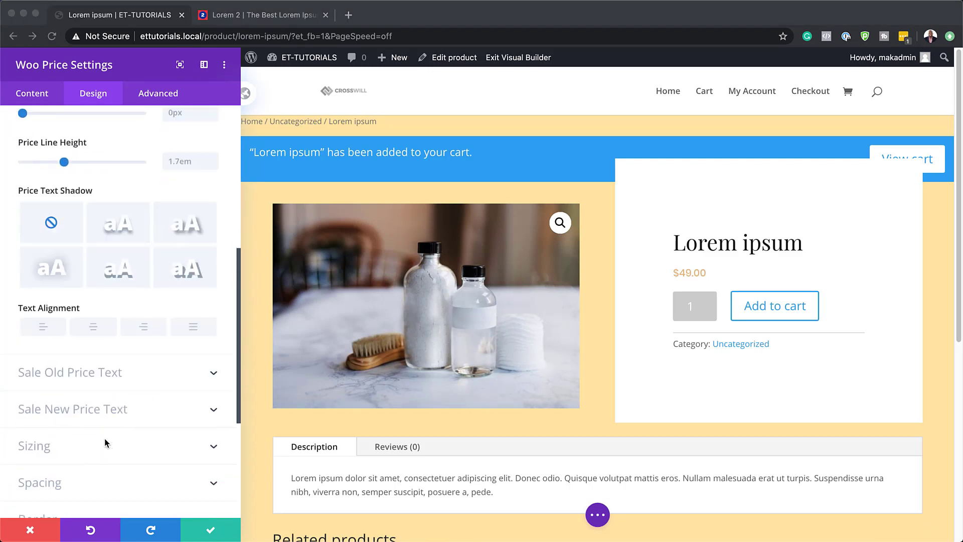
click(58, 405)
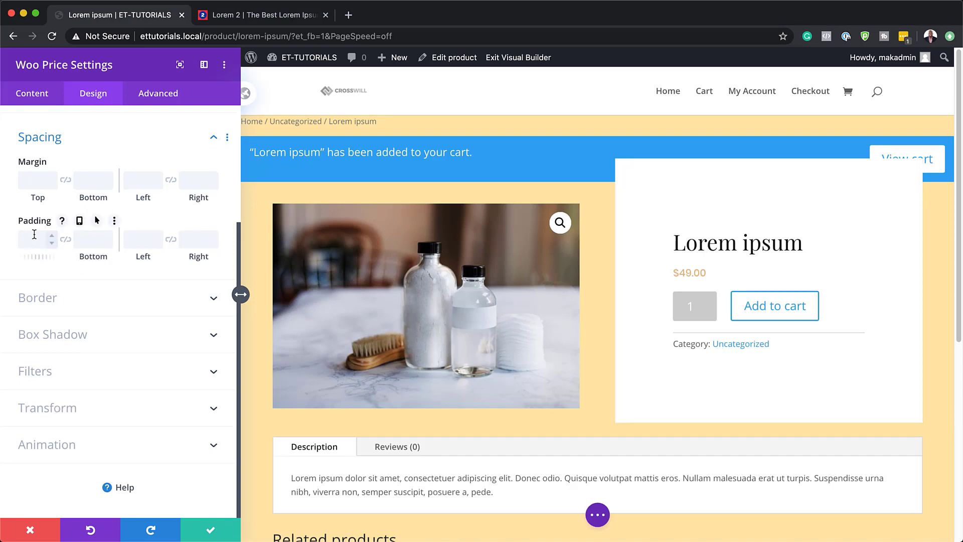
click(34, 181)
text(2vw)
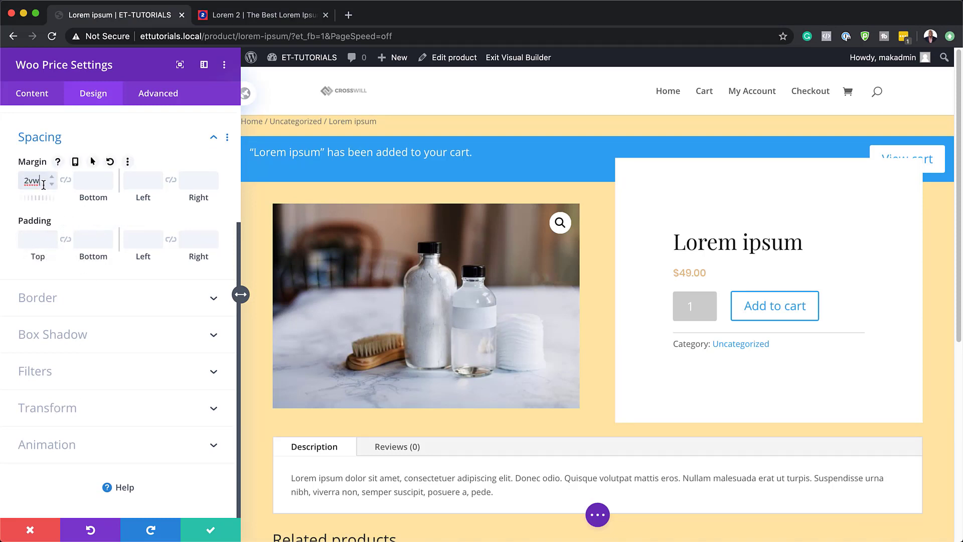
click(65, 181)
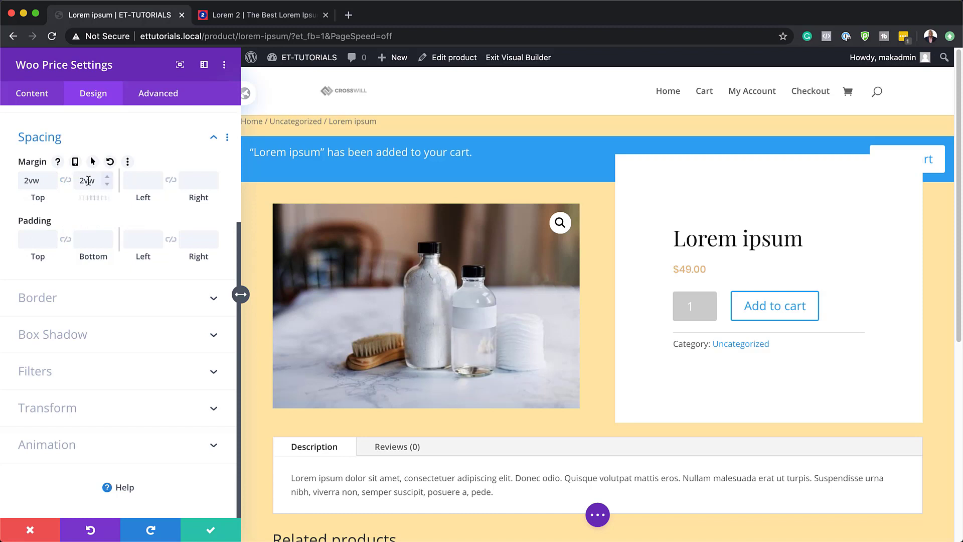
click(108, 177)
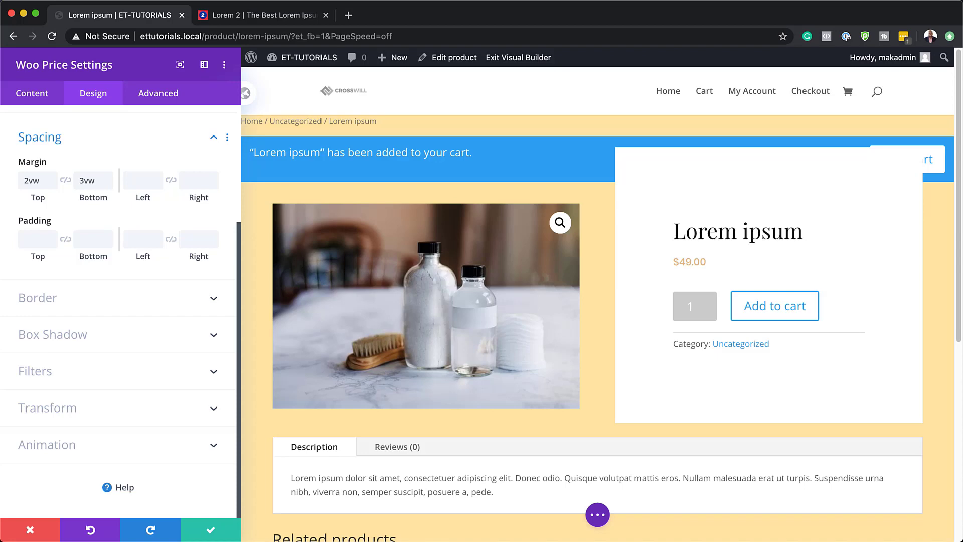
click(225, 535)
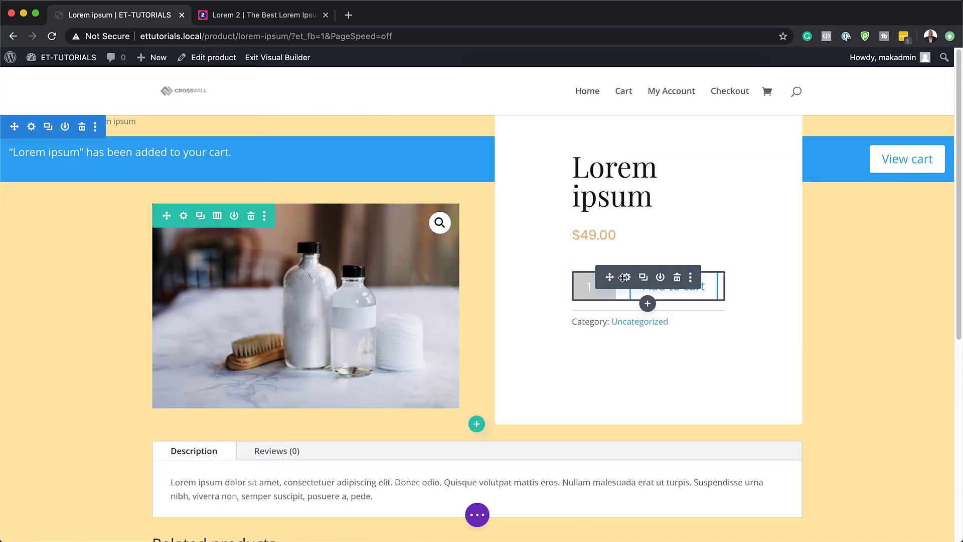
Step: Set the fields background color of the Woo Add To Cart module to transparent white, rgba(255,255,255,0)
click(624, 277)
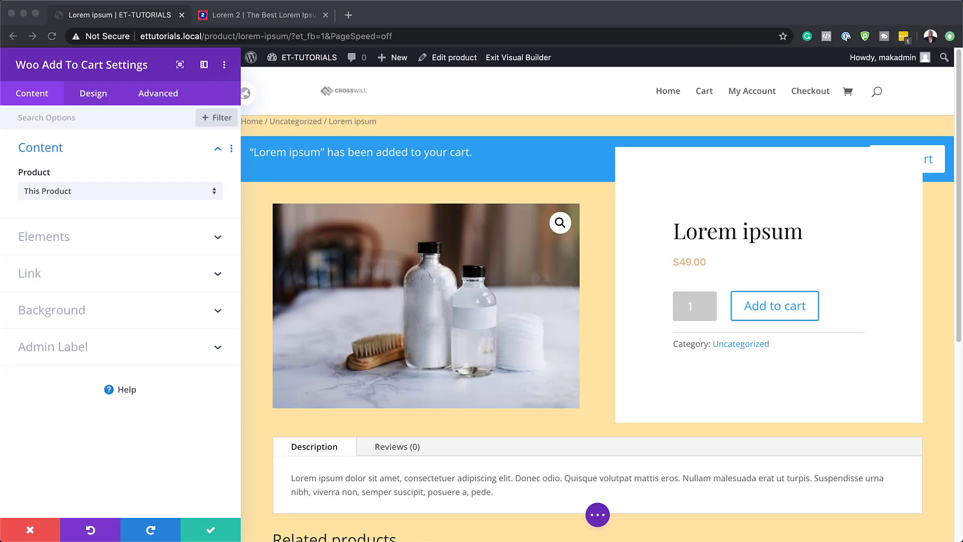
click(98, 94)
click(99, 94)
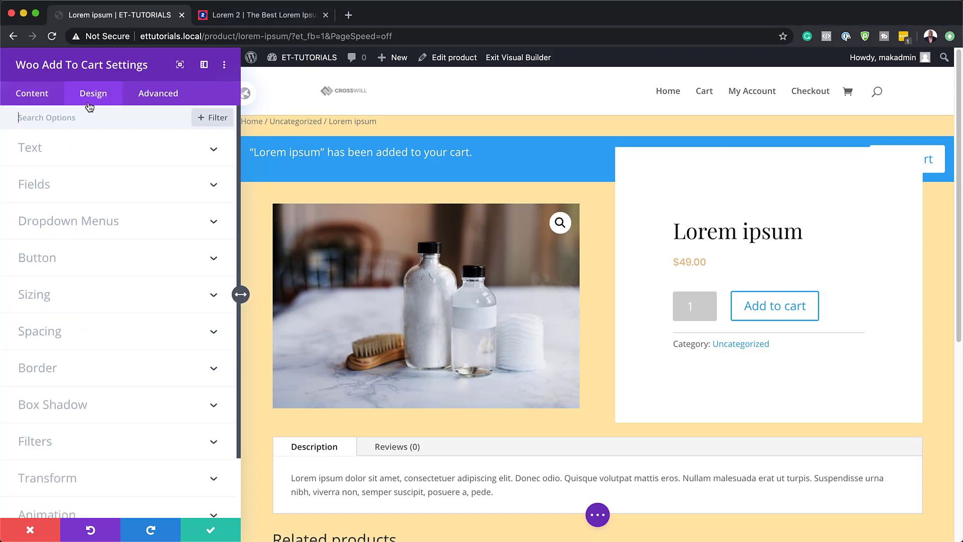
click(53, 188)
scroll(52, 188, down, 2)
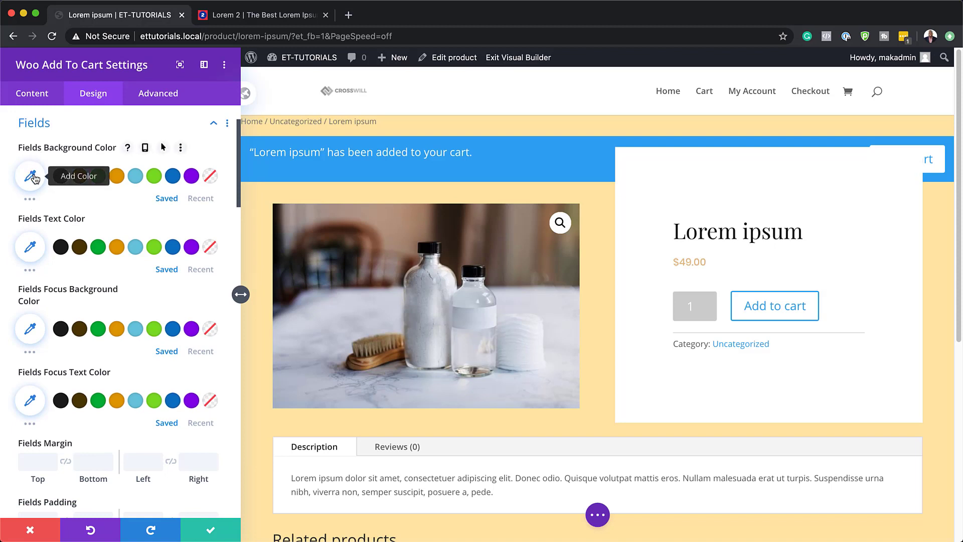
click(31, 176)
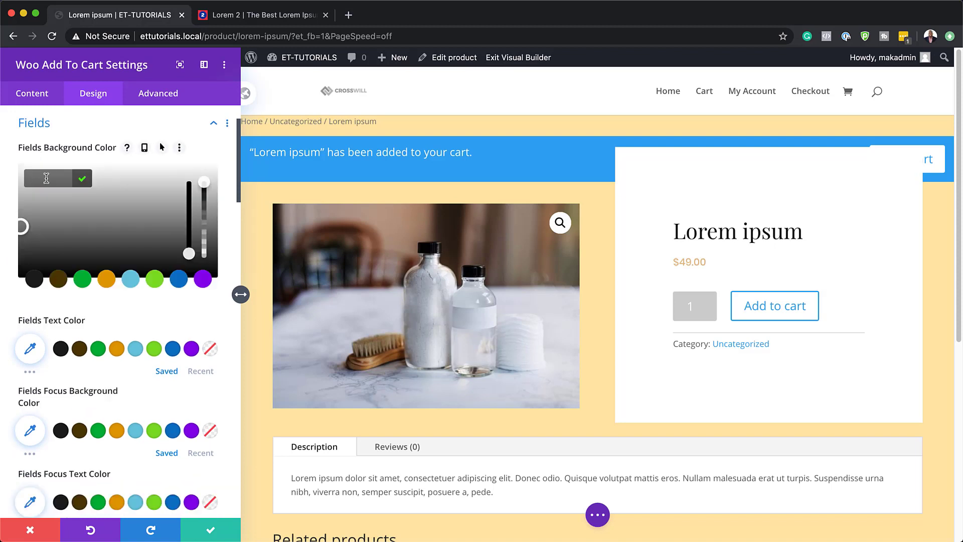
drag(204, 186, 201, 211)
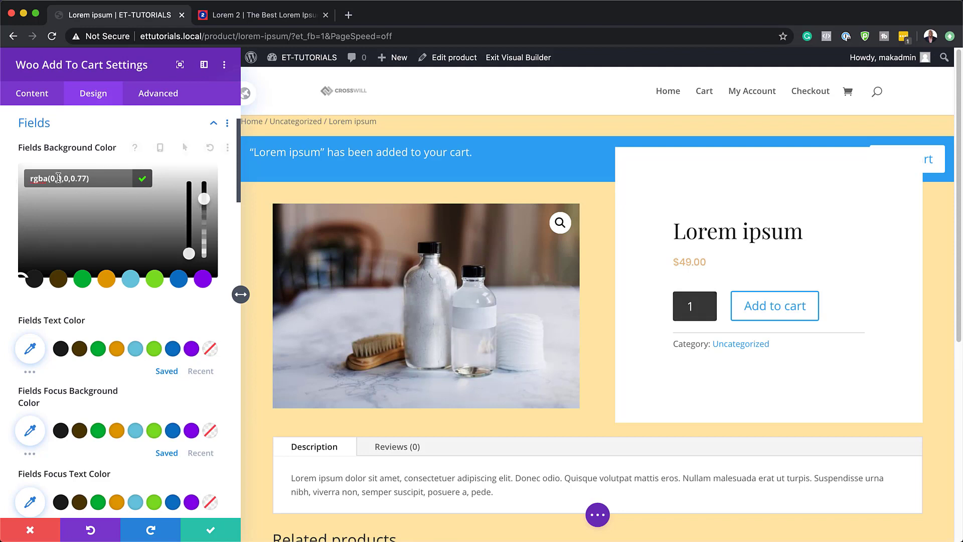
drag(50, 179, 86, 178)
text(255,255,255,0)
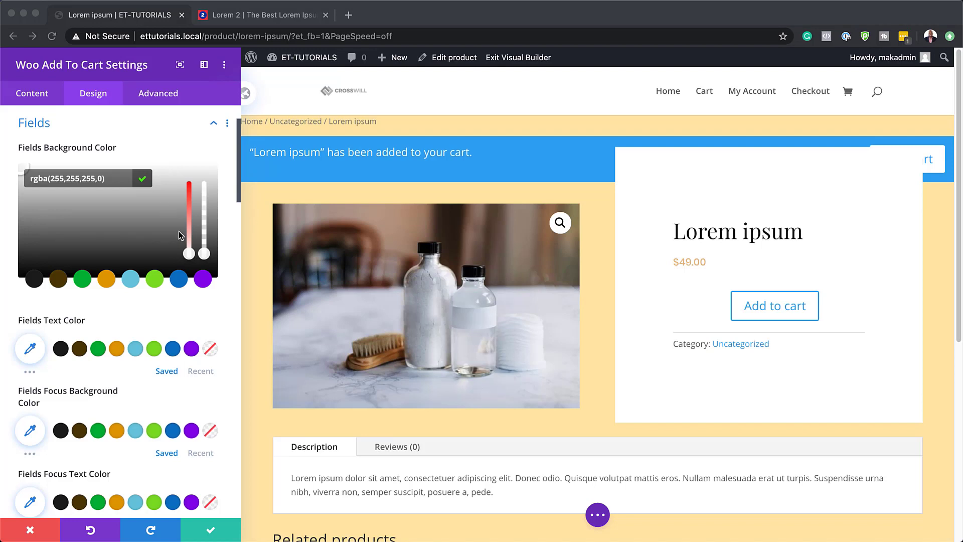
Step: Set the Add To Cart fields' text color to black and their font to Poppins
click(61, 350)
click(60, 348)
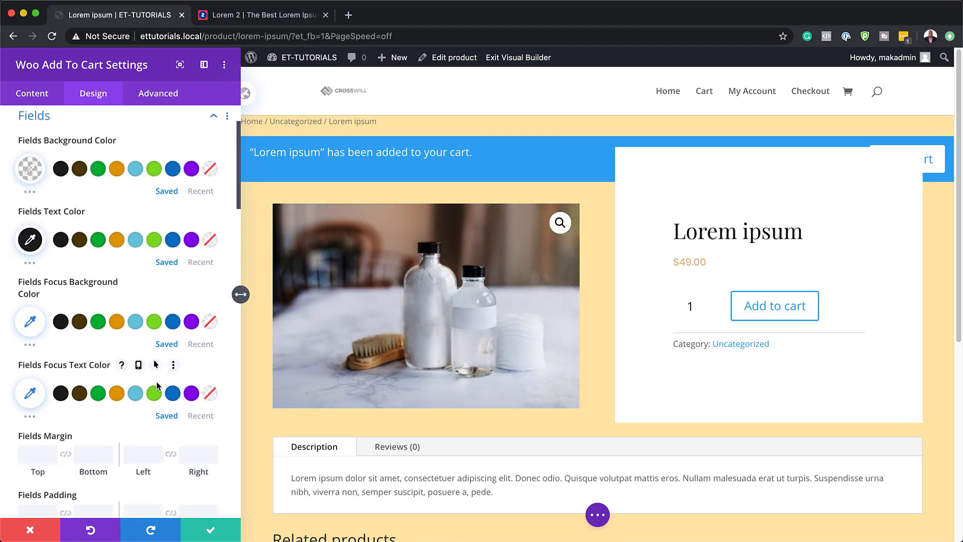
scroll(157, 385, down, 5)
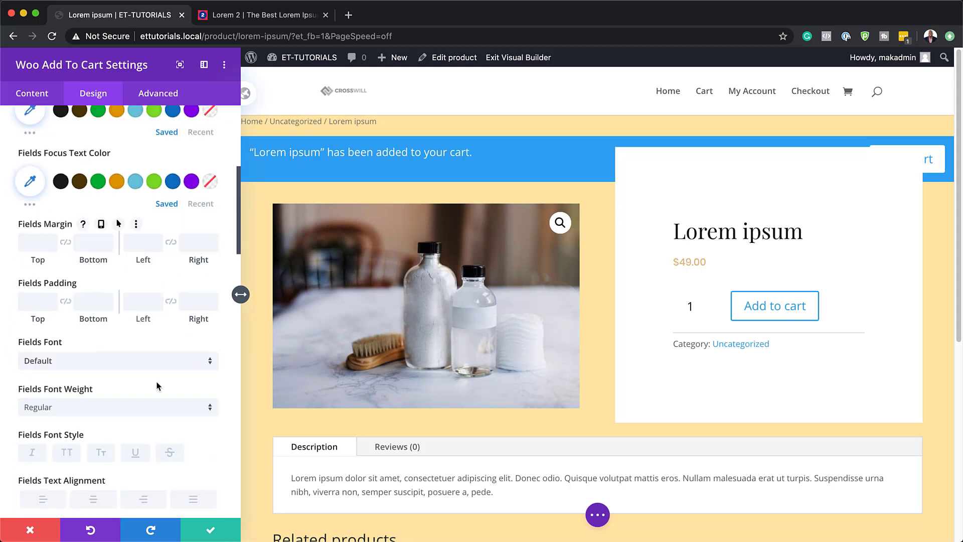
click(140, 405)
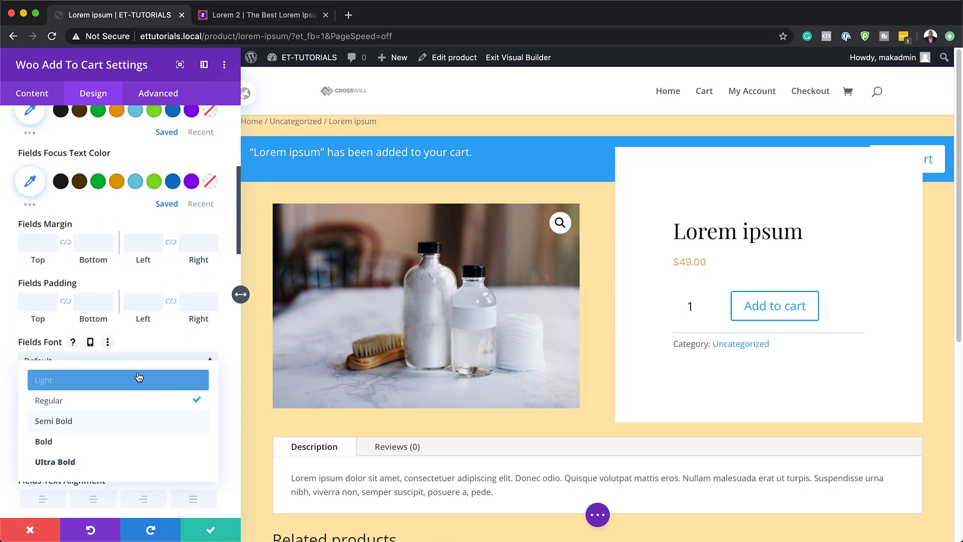
click(144, 356)
click(182, 346)
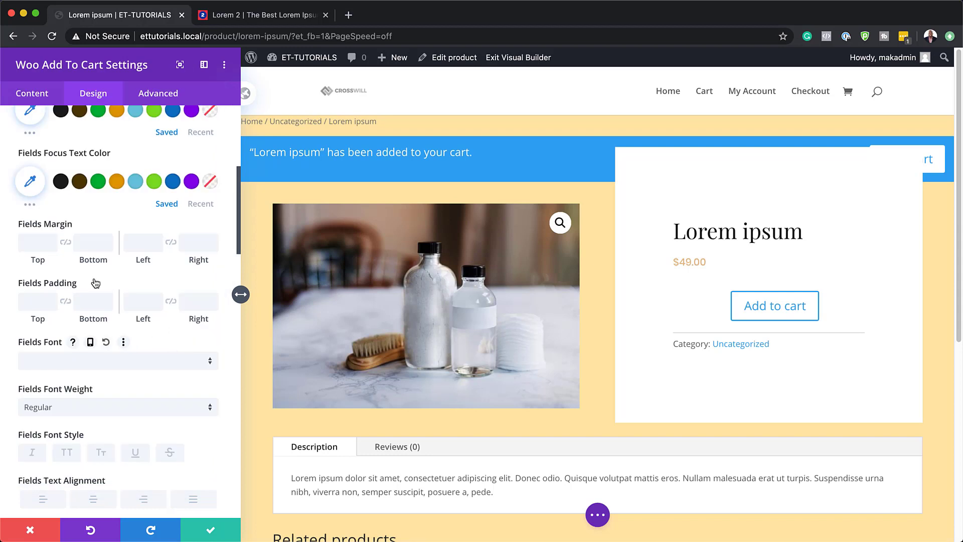
click(88, 366)
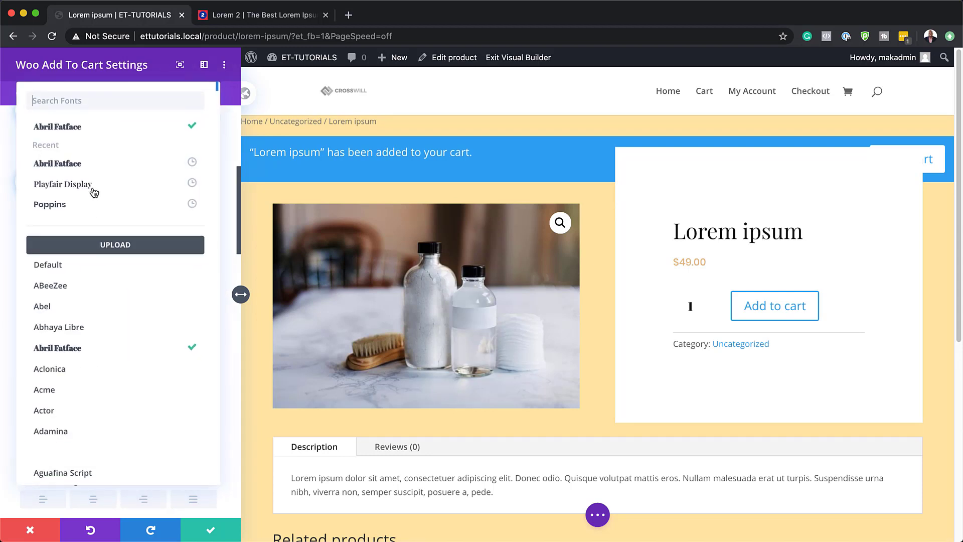
click(88, 206)
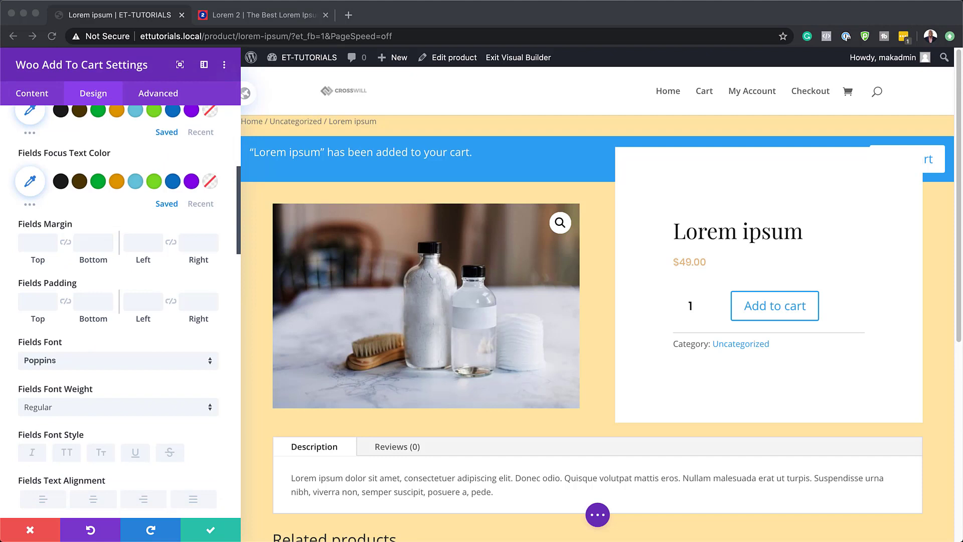
Step: Set the Add To Cart fields' text size to 0.9vw
scroll(443, 432, down, 1)
scroll(170, 462, down, 7)
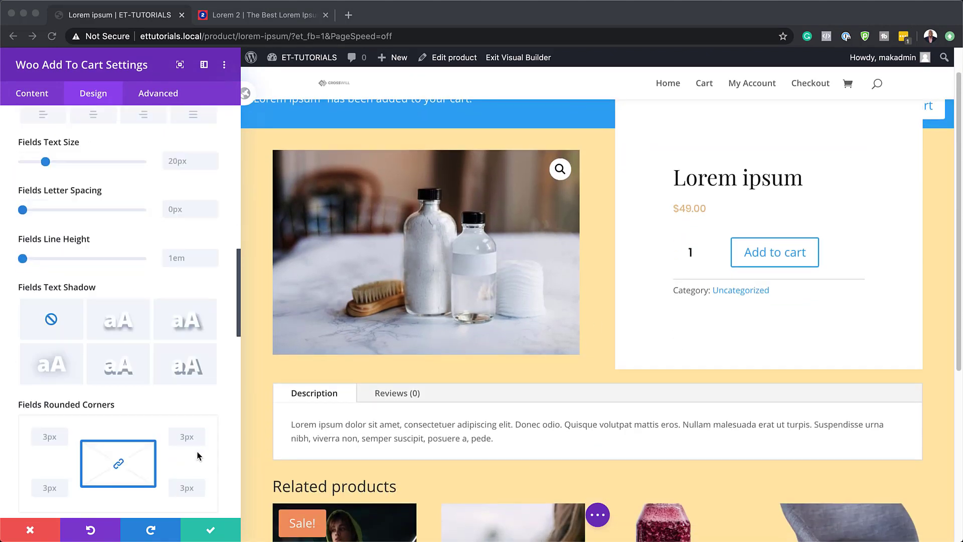
double_click(180, 161)
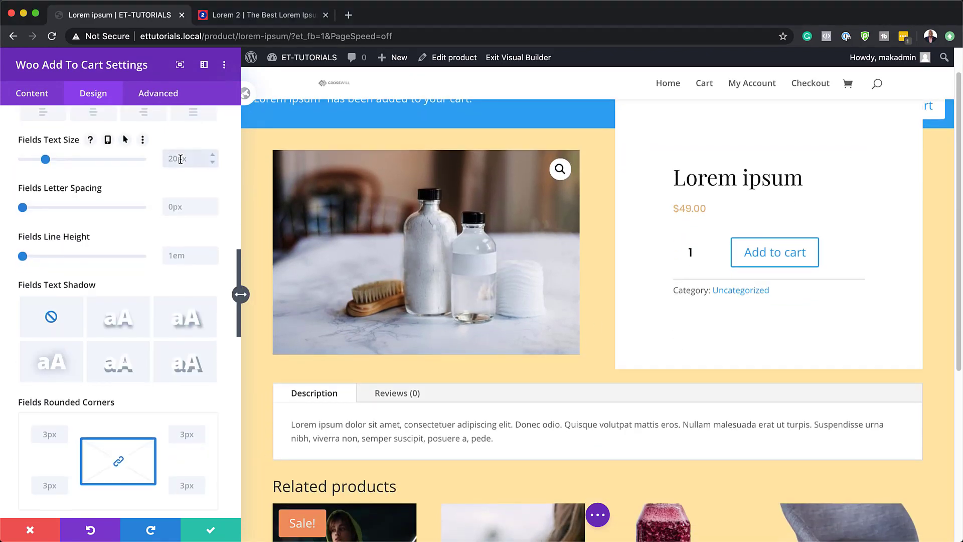
text(0.9vw)
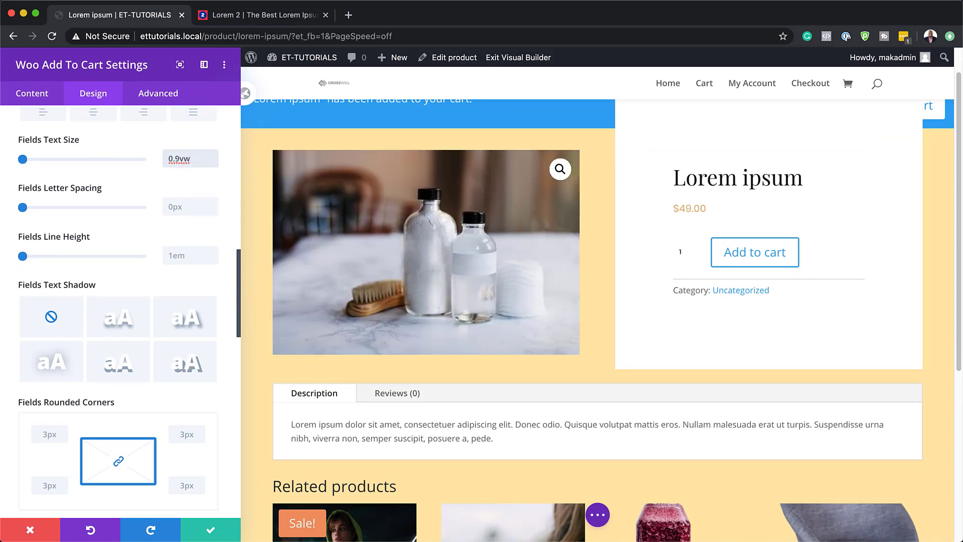
Step: Give the Add To Cart fields a 2px bottom border in color #e5bc87
scroll(128, 376, down, 5)
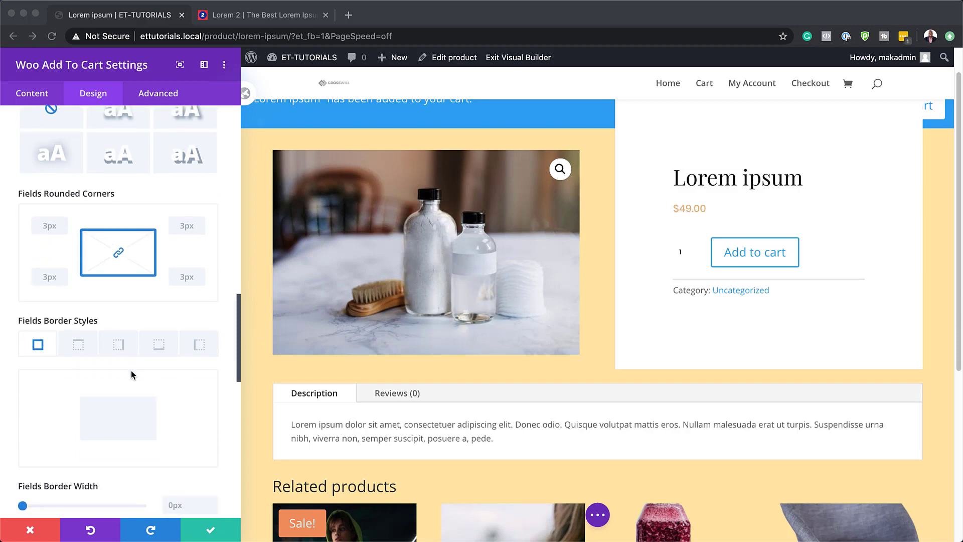
scroll(131, 374, down, 2)
click(158, 345)
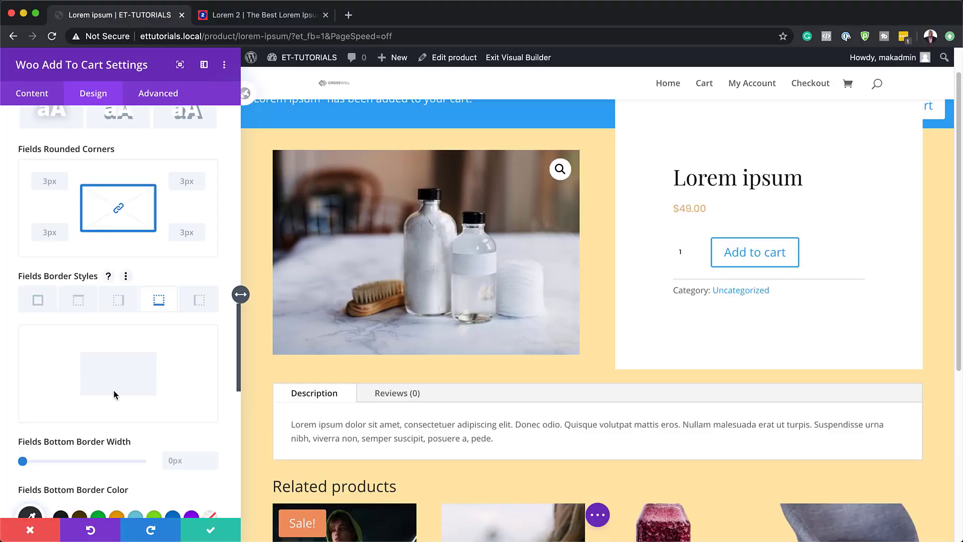
scroll(45, 426, down, 1)
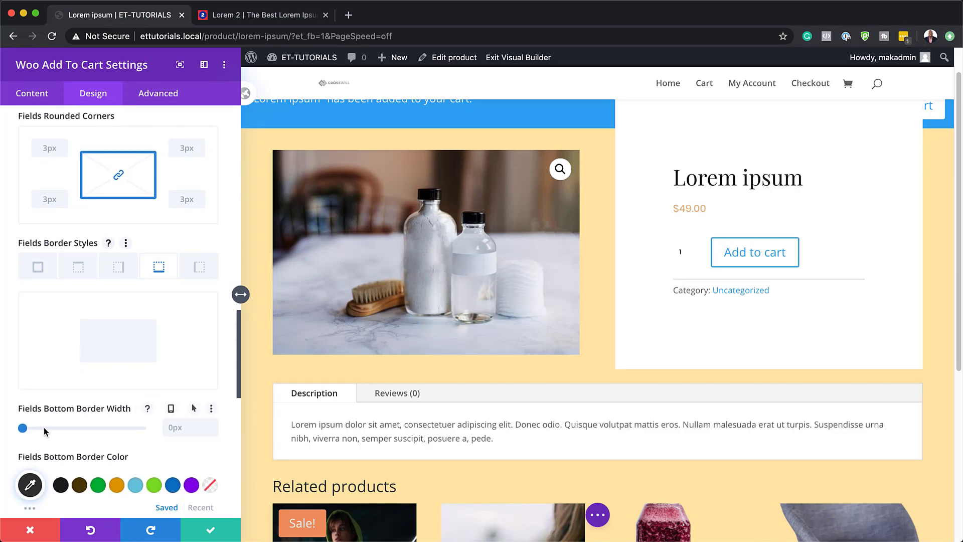
drag(22, 428, 28, 428)
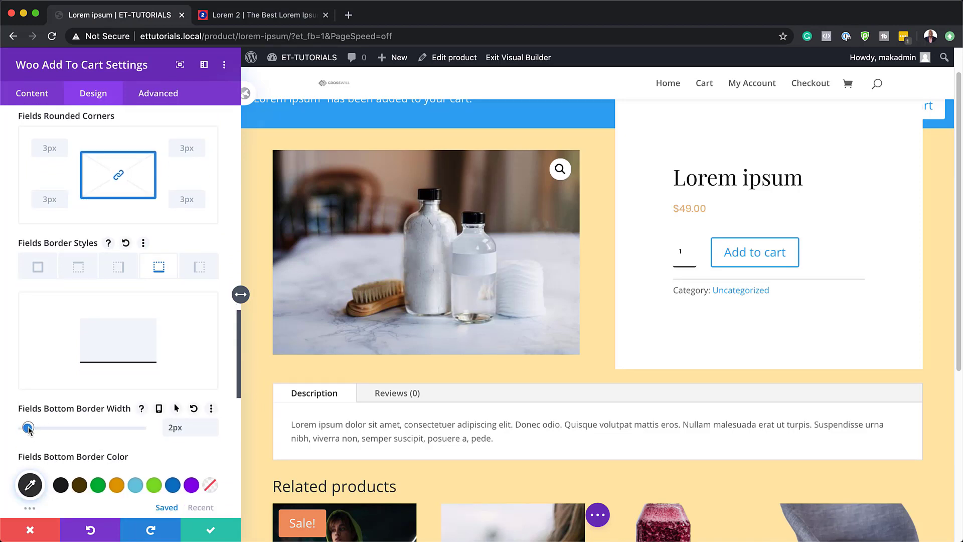
scroll(28, 429, down, 1)
click(30, 438)
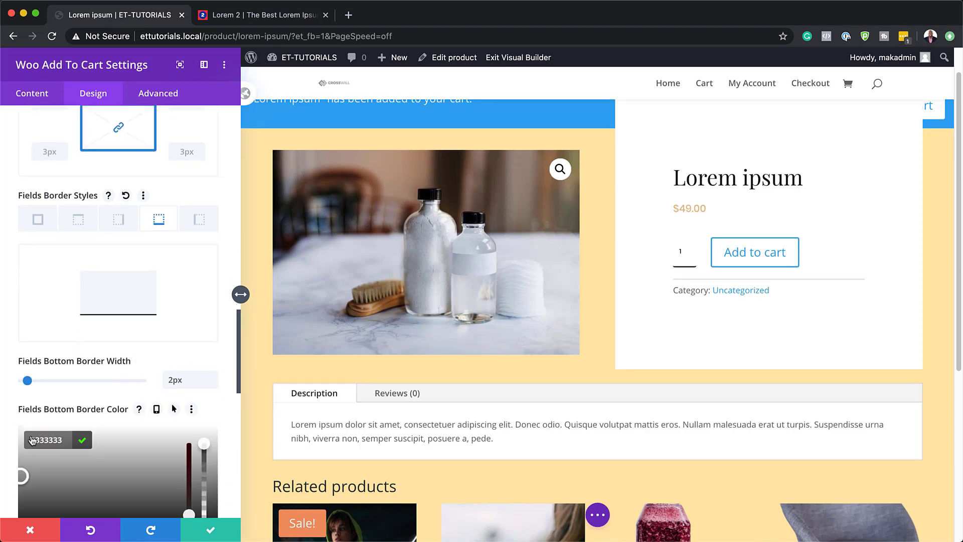
text(#e5bc87)
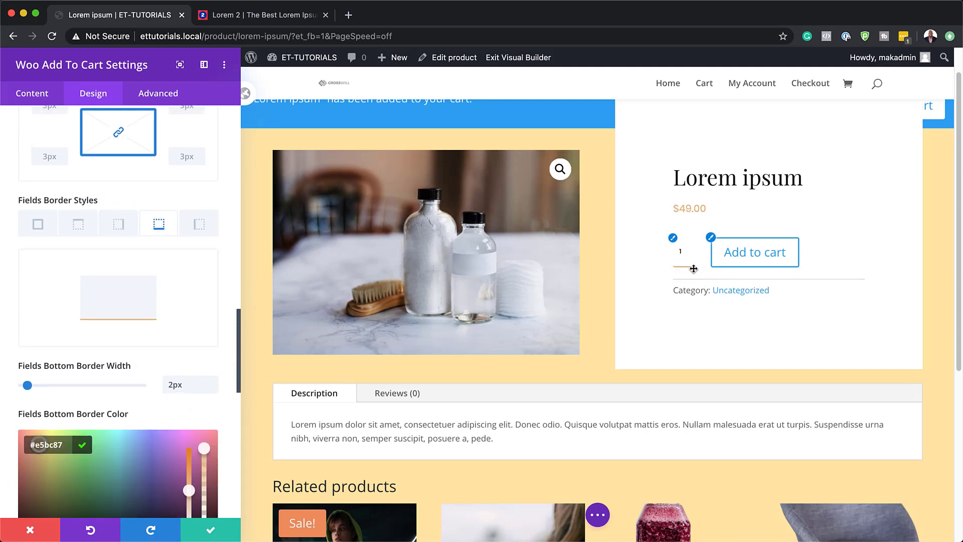
Step: Set all four rounded corners of the Add To Cart fields to 0px
scroll(114, 326, up, 2)
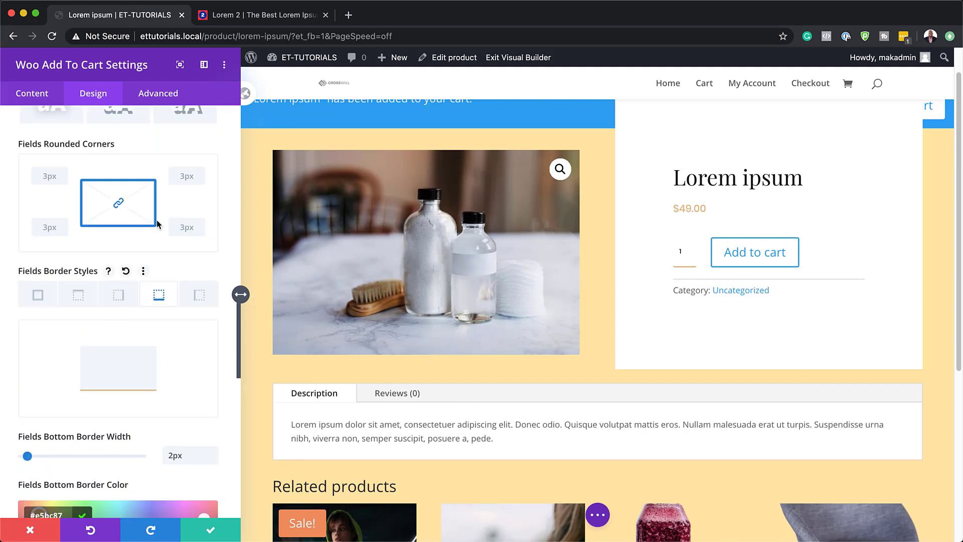
click(185, 179)
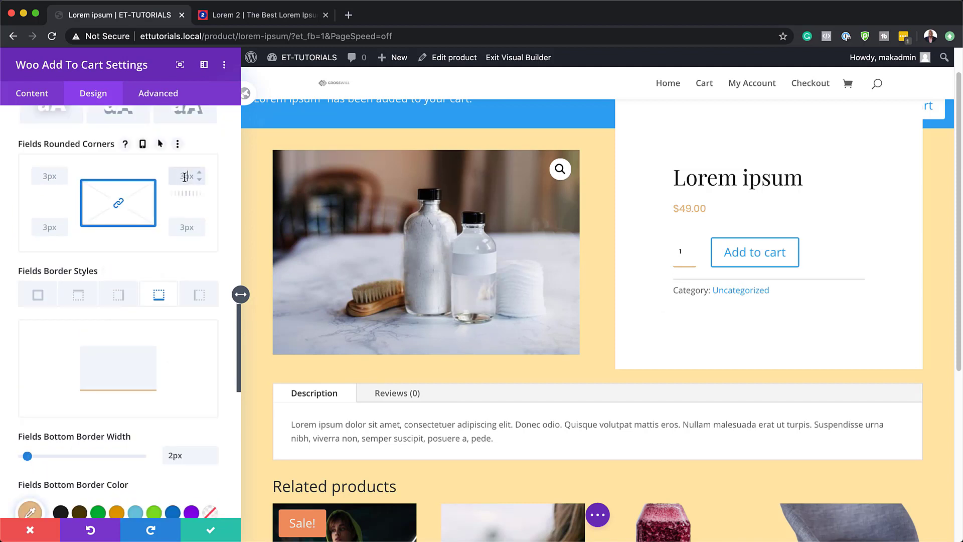
text(0)
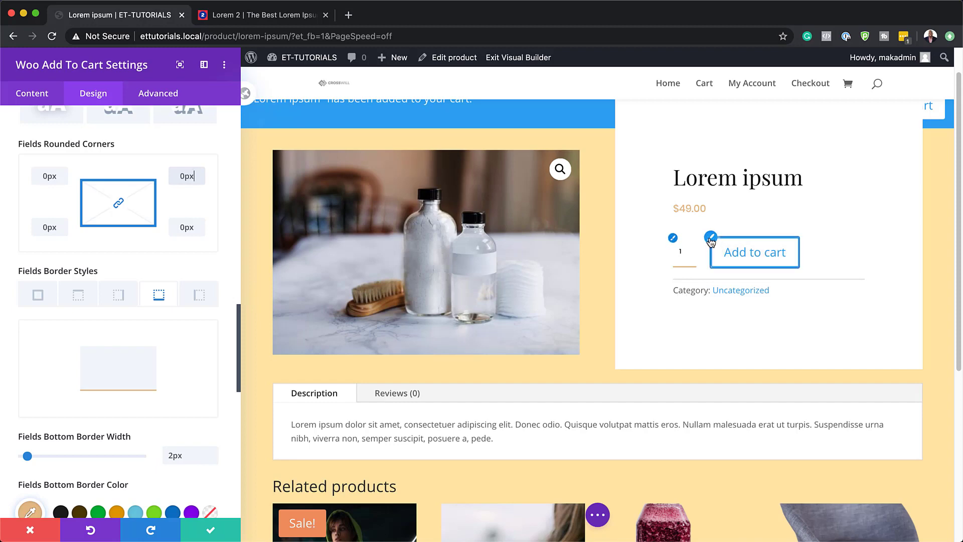
Step: Enable custom styles for the Add To Cart button and set its text size to 0.9vw
click(711, 238)
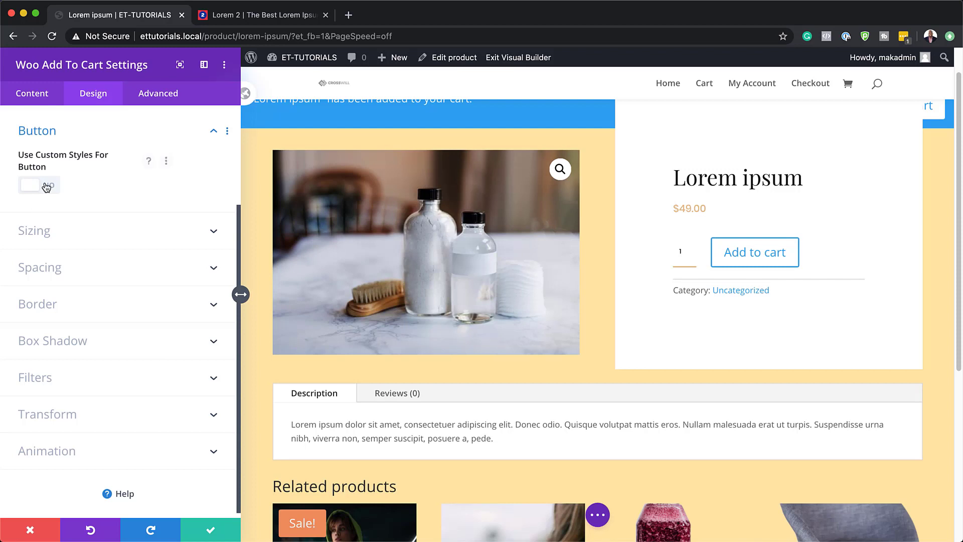
click(51, 186)
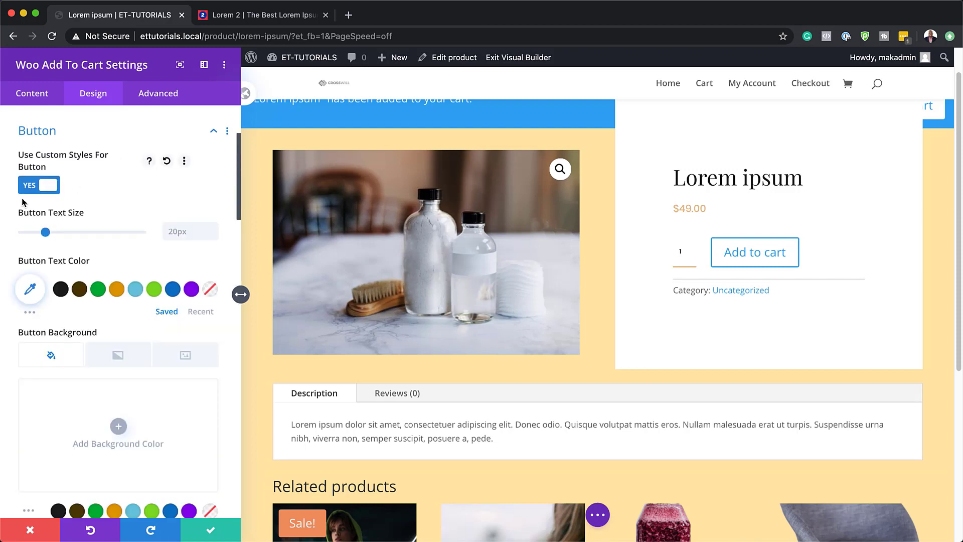
key(super+Tab)
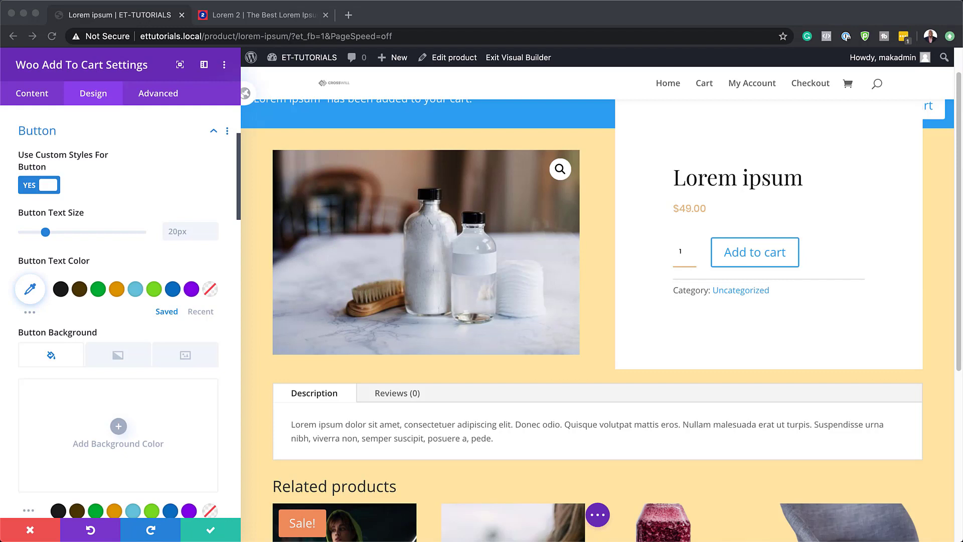
scroll(142, 401, down, 1)
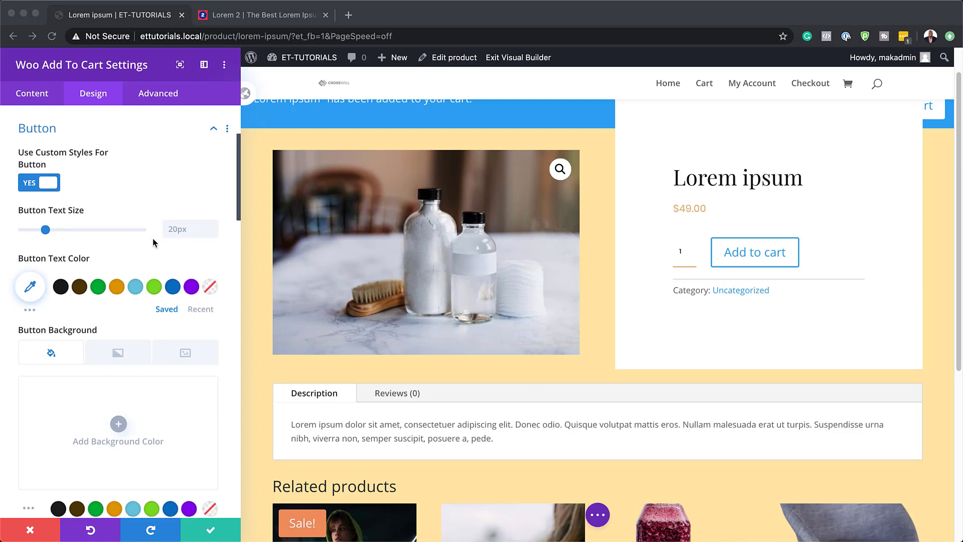
click(173, 230)
text(0.9vw)
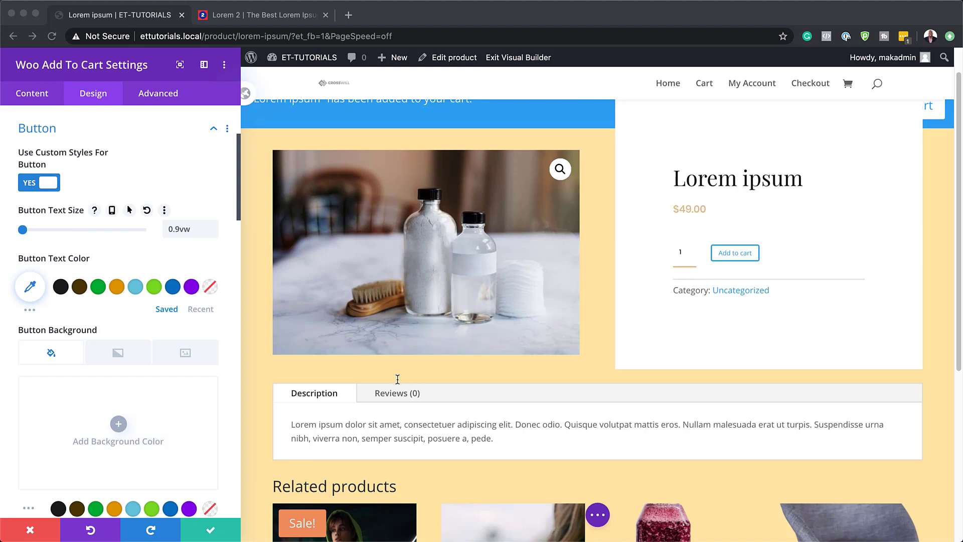
Step: Set the Add To Cart button's text color to #ffffff
click(30, 286)
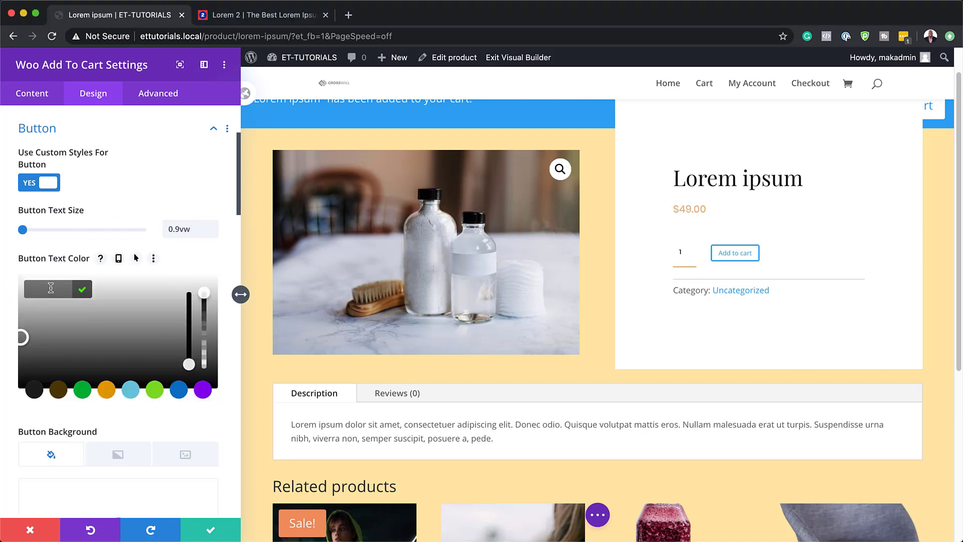
text(#ffffff)
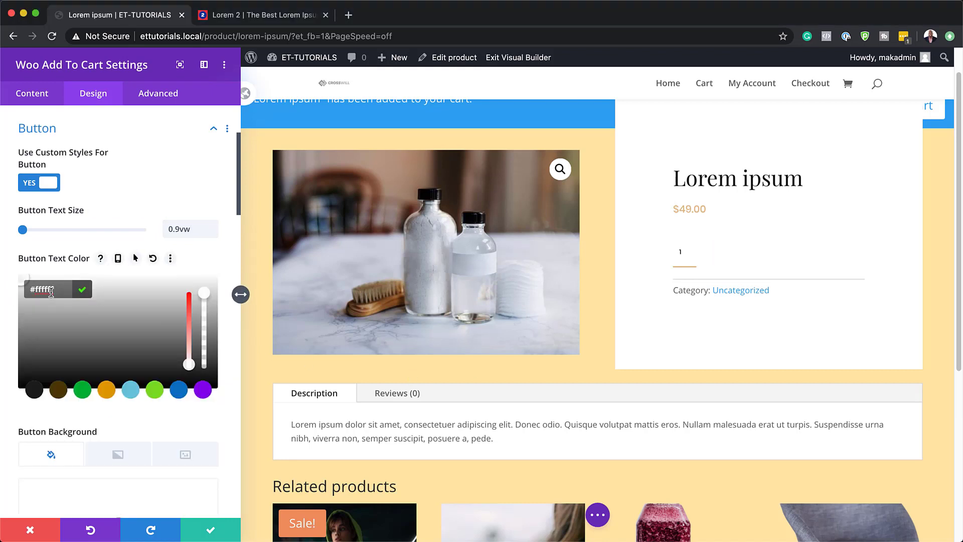
key(super+Tab)
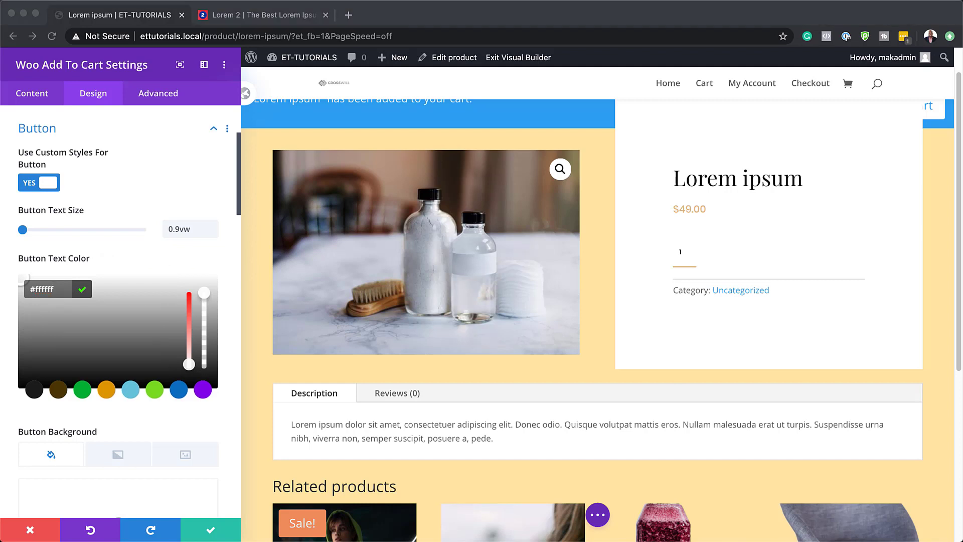
Step: Give the Add To Cart button a gradient background with first color #e5bd89 and second color #e5bc87
scroll(80, 366, down, 4)
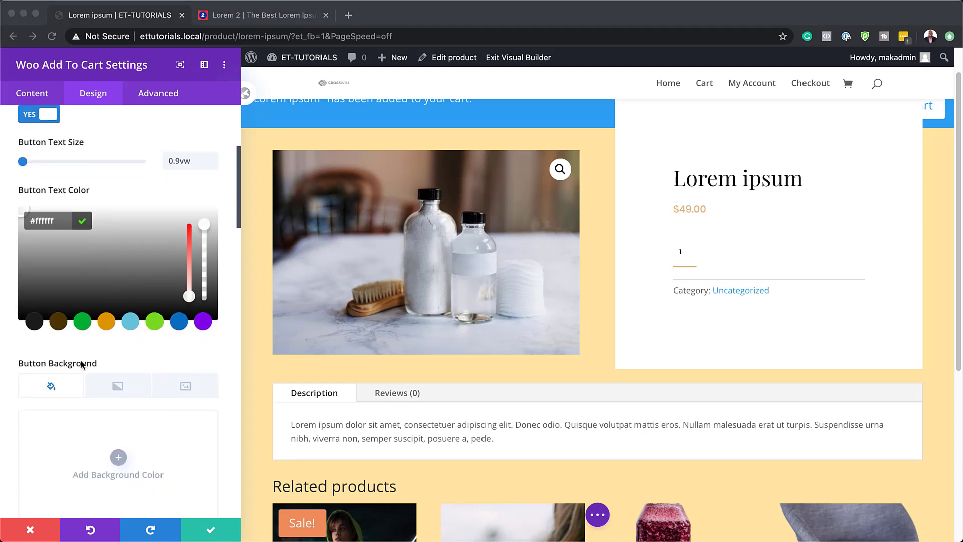
click(125, 357)
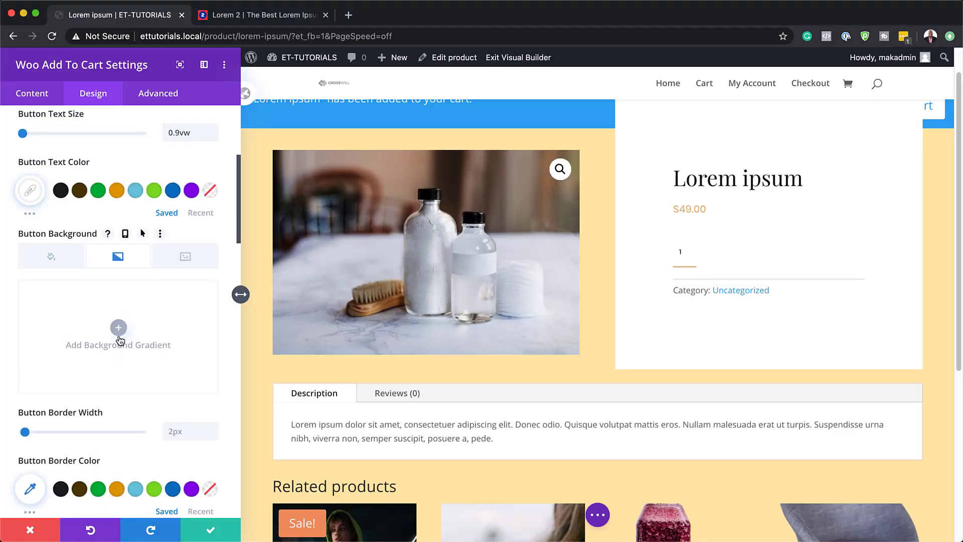
click(119, 331)
click(28, 414)
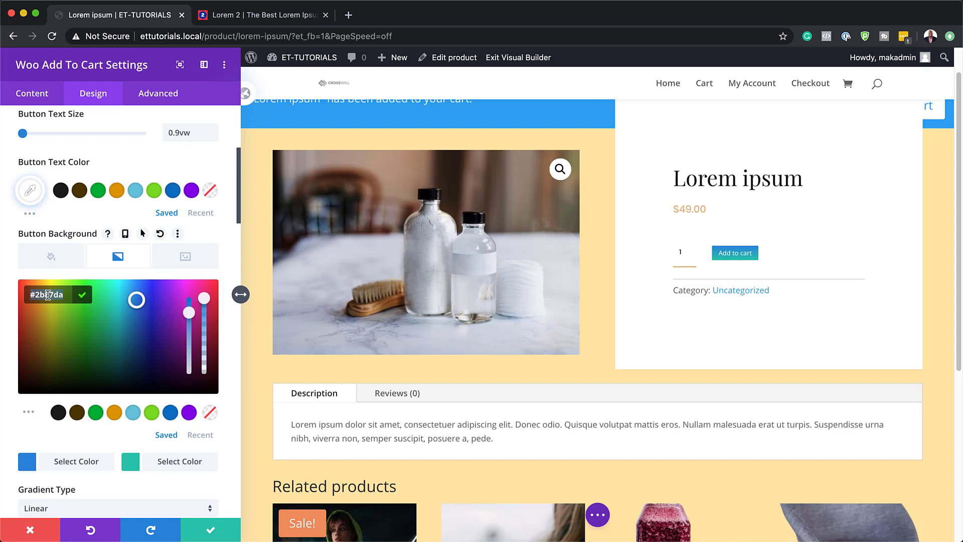
text(#e5bd89)
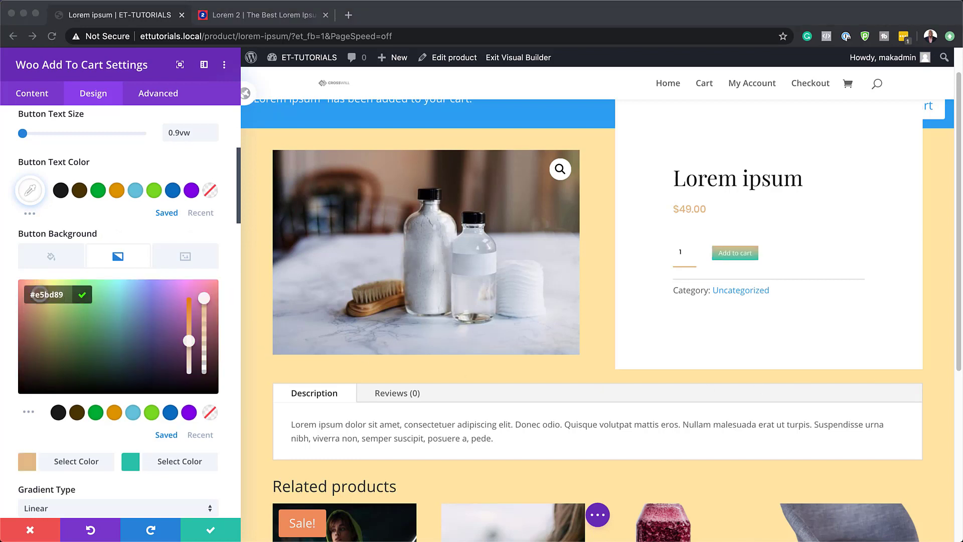
click(66, 295)
text(#29c4a9)
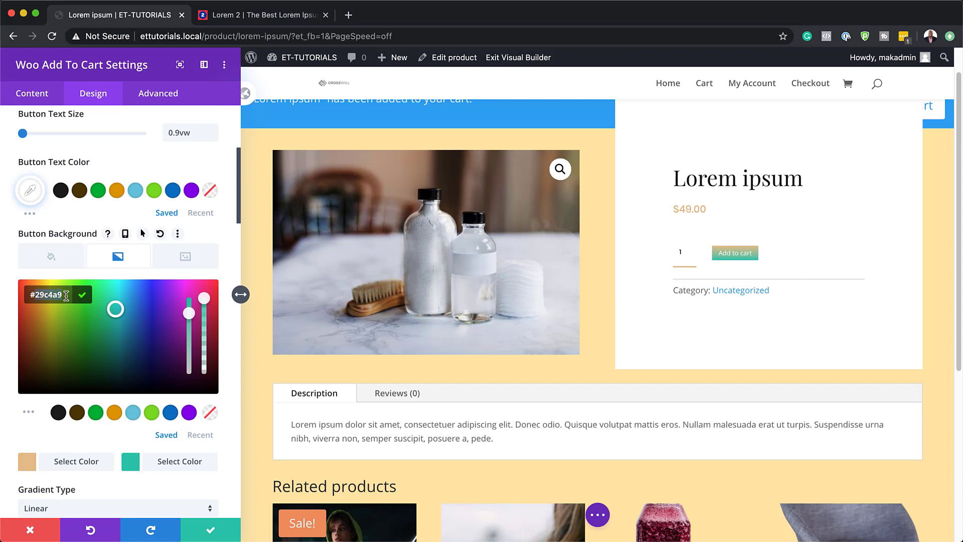
text(#e5bc87)
scroll(68, 402, down, 2)
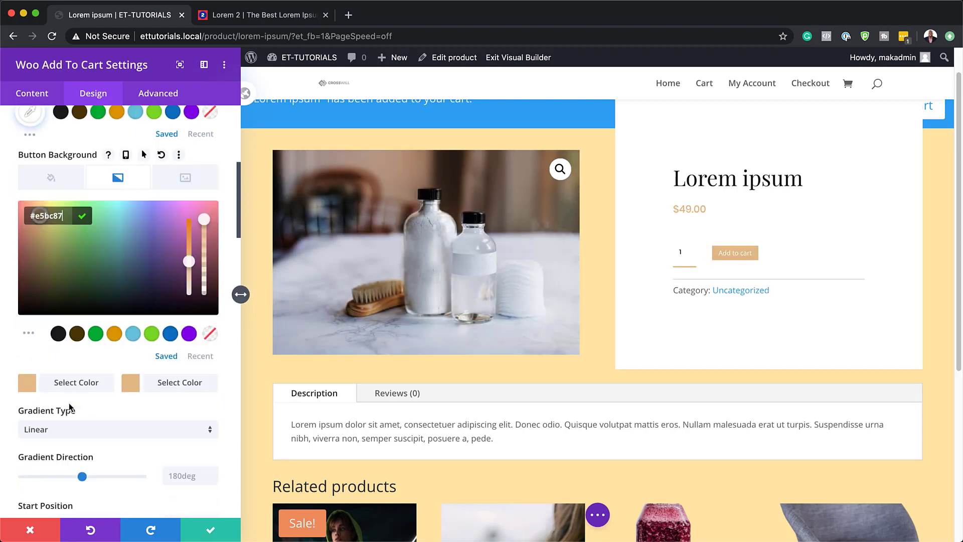
Step: Set the button's gradient direction to 153deg and its border width to 0px
scroll(68, 402, down, 1)
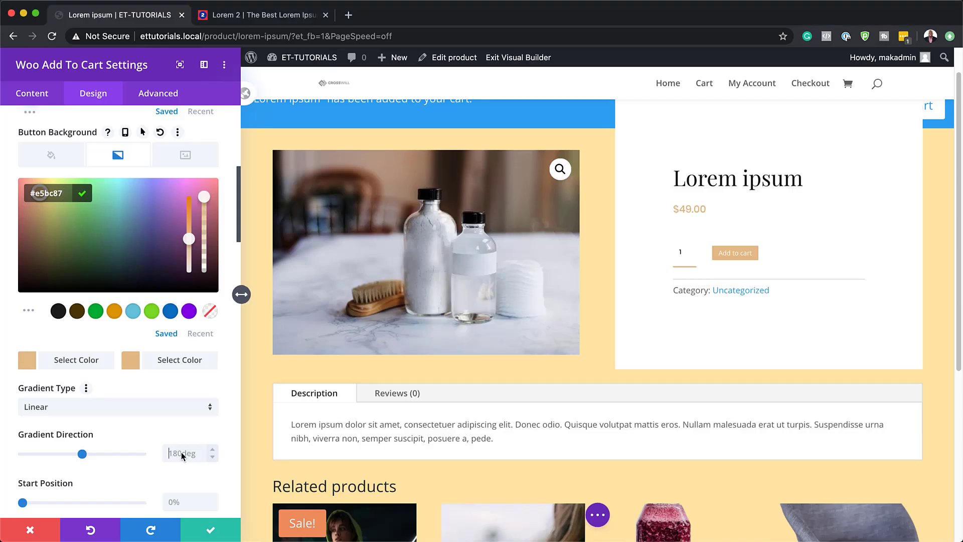
click(181, 453)
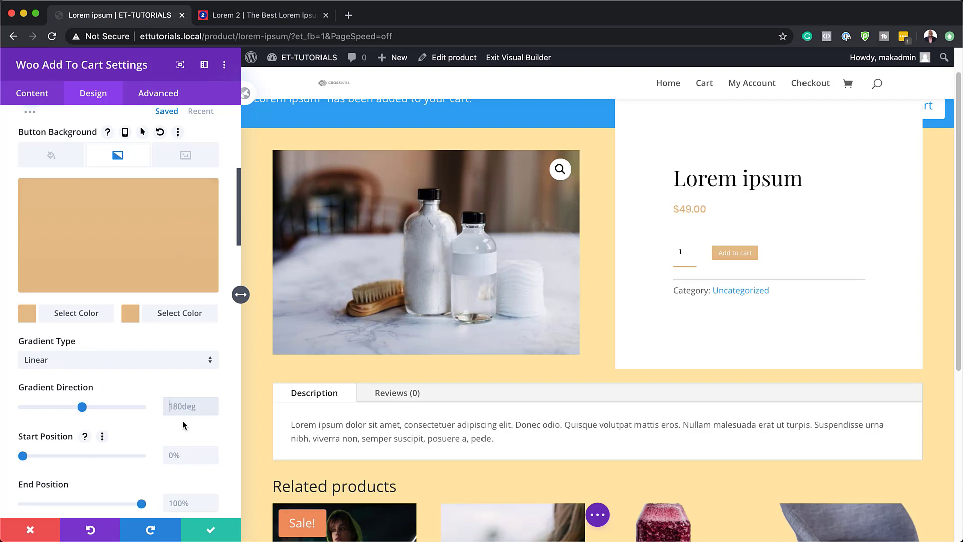
text(153deg)
scroll(111, 436, down, 3)
scroll(111, 437, down, 3)
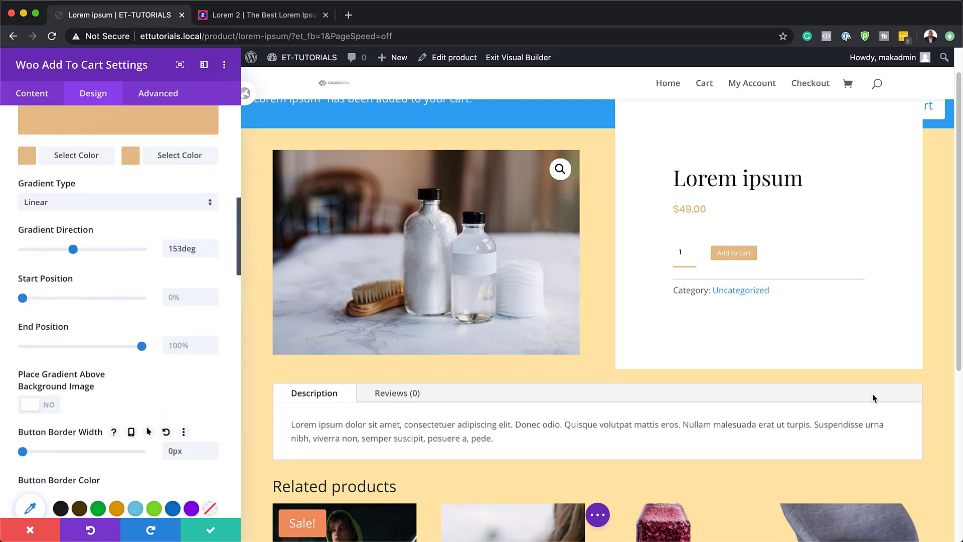
Step: Set the Add To Cart button's border radius to 1px and its font to Poppins
scroll(130, 427, down, 3)
scroll(131, 426, down, 2)
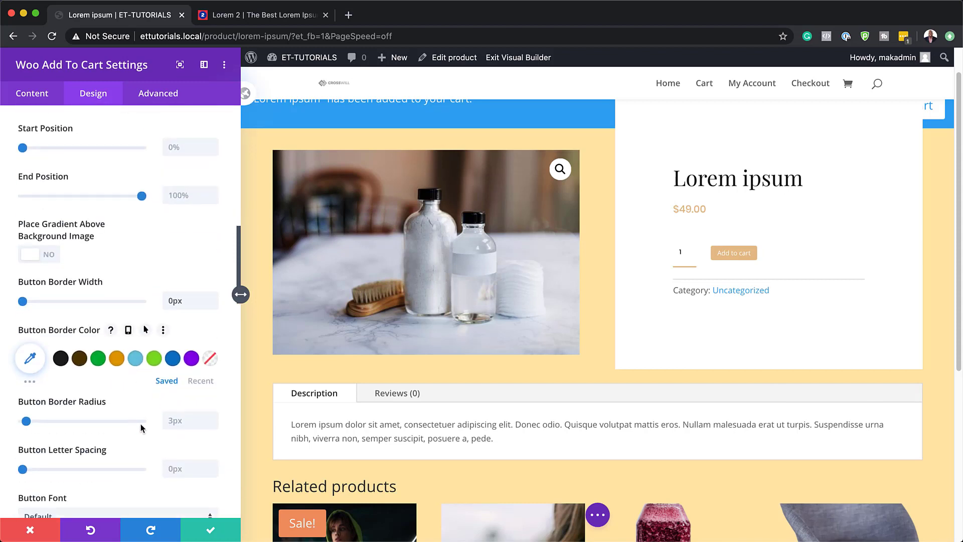
click(188, 420)
text(1)
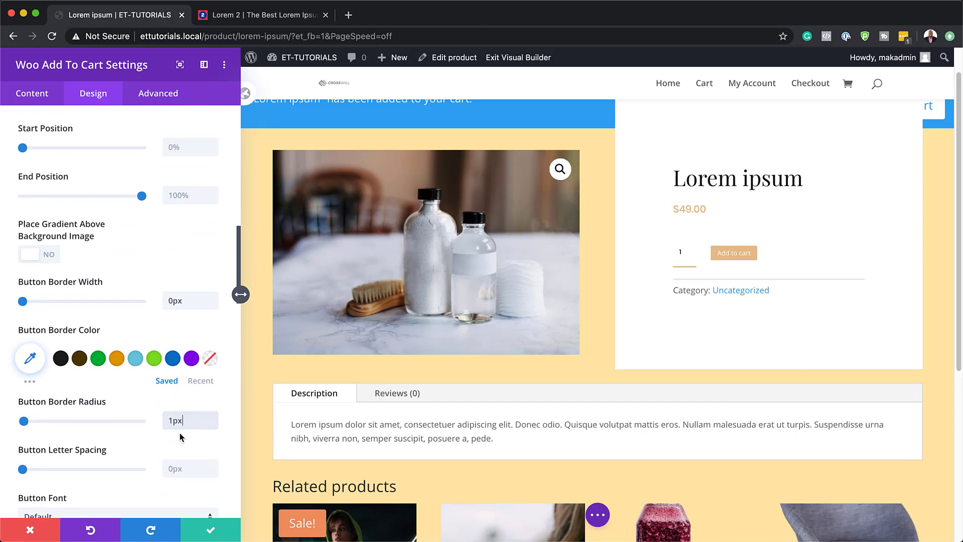
scroll(180, 435, down, 1)
scroll(180, 433, down, 6)
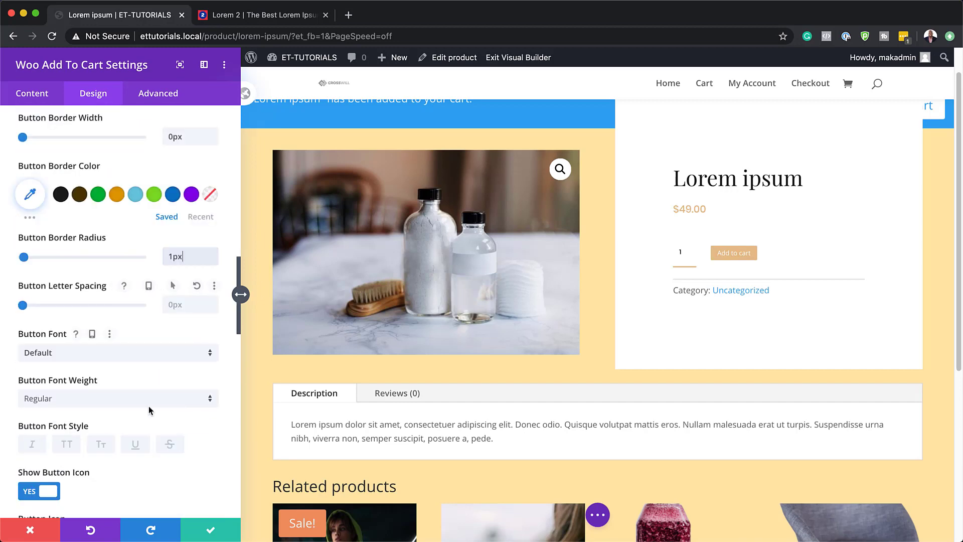
click(114, 354)
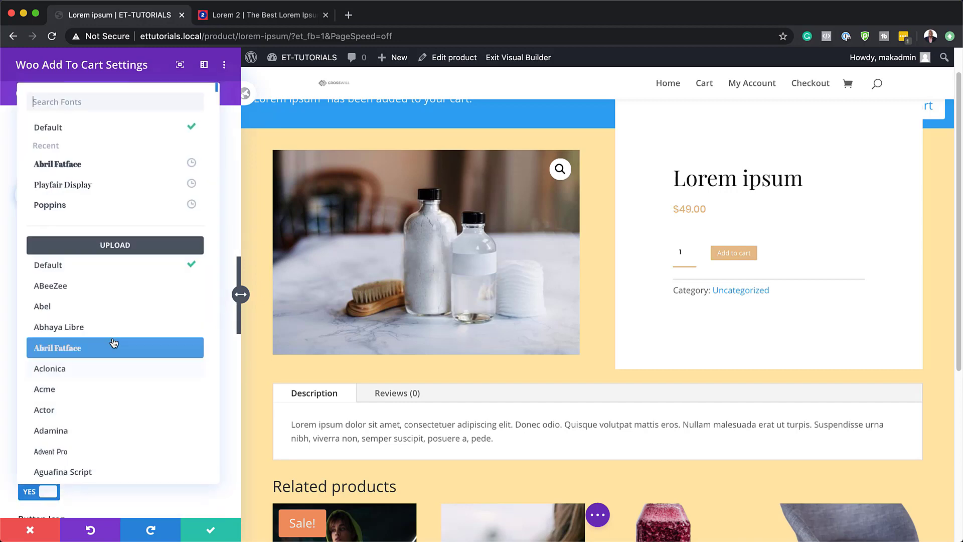
click(116, 204)
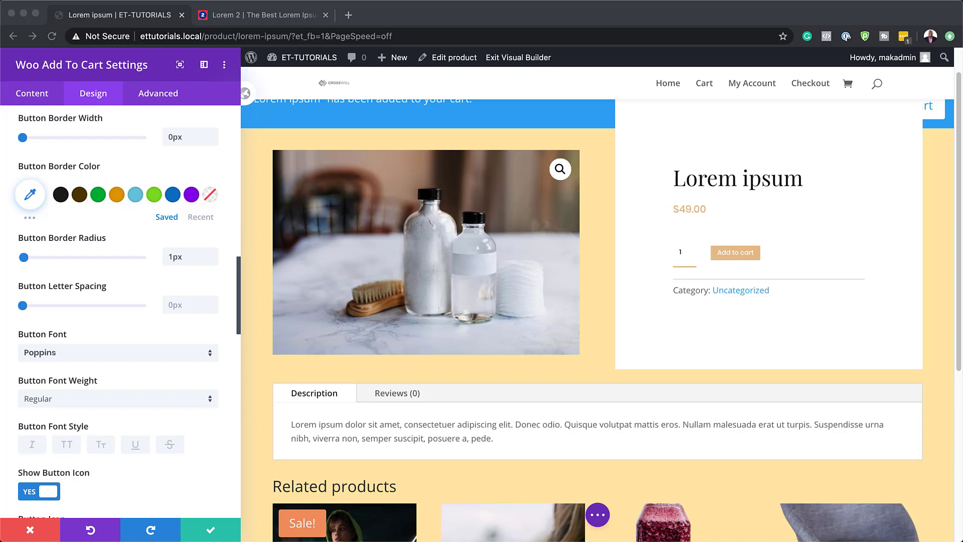
Step: Set the button padding to 1vw at the top and bottom and 3vw at the left and right
scroll(119, 385, down, 6)
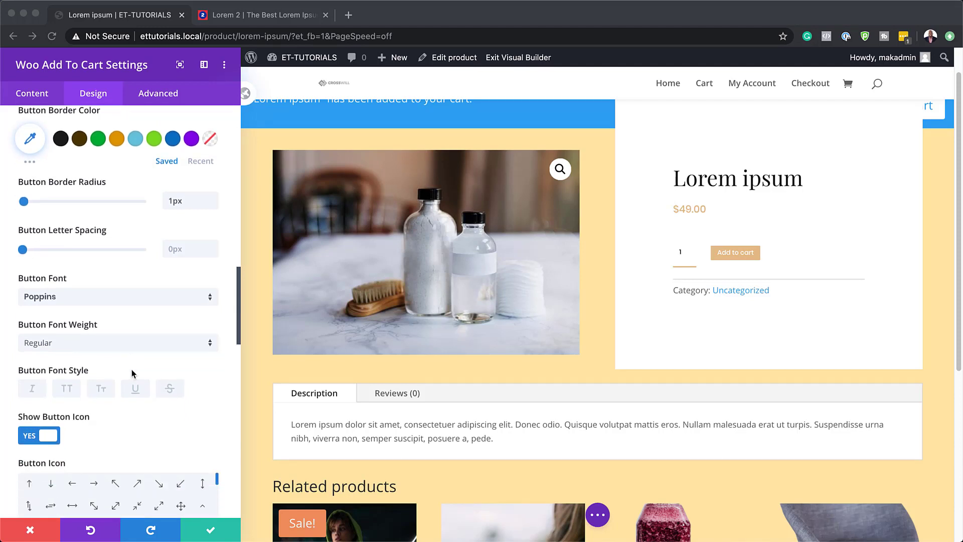
scroll(132, 374, down, 7)
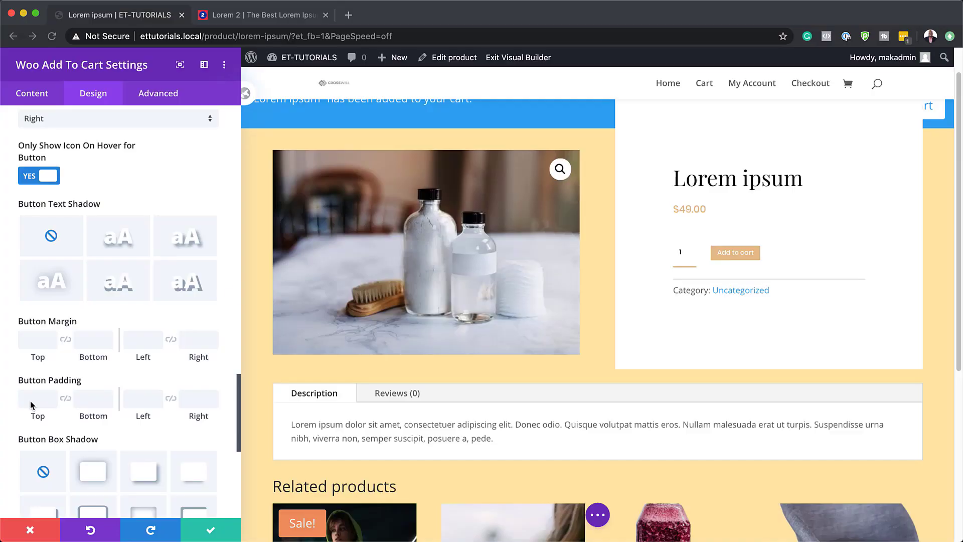
click(30, 401)
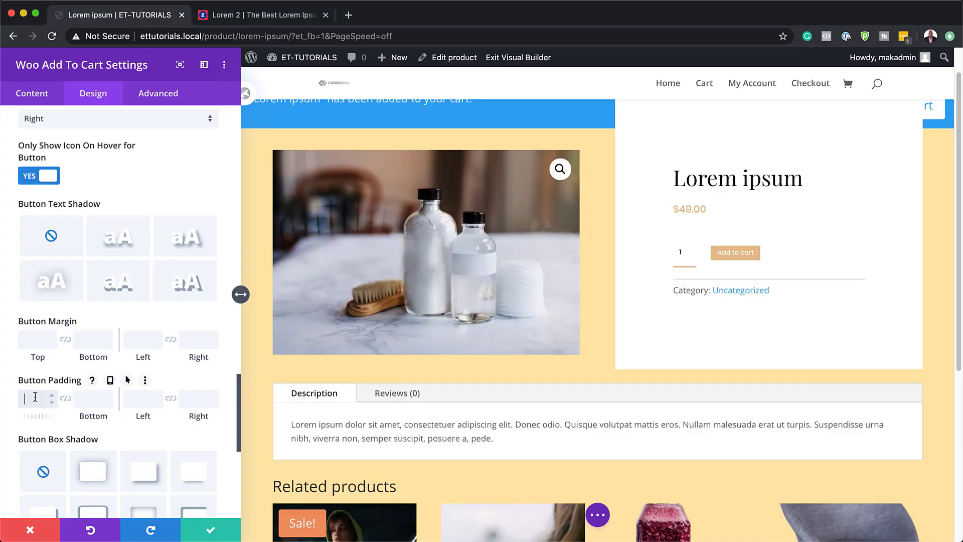
click(66, 399)
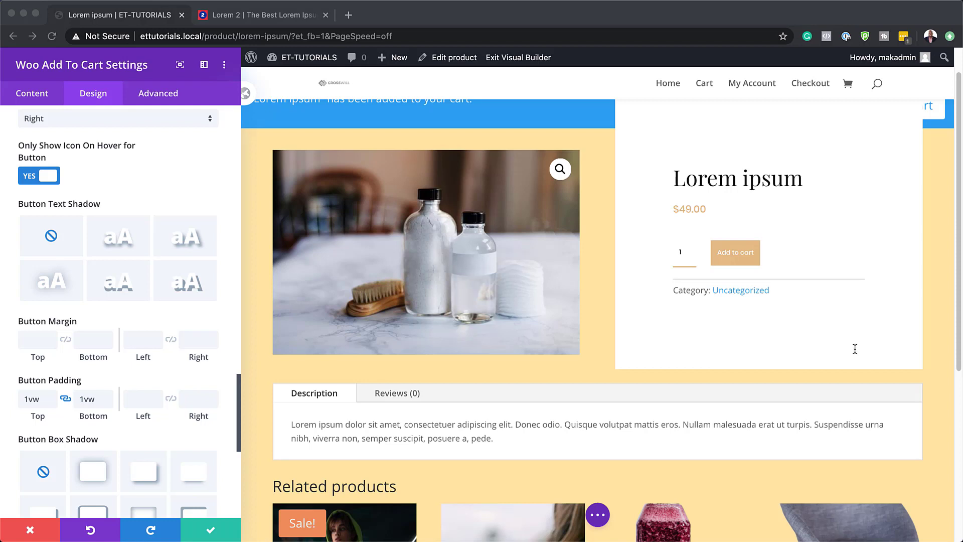
click(142, 399)
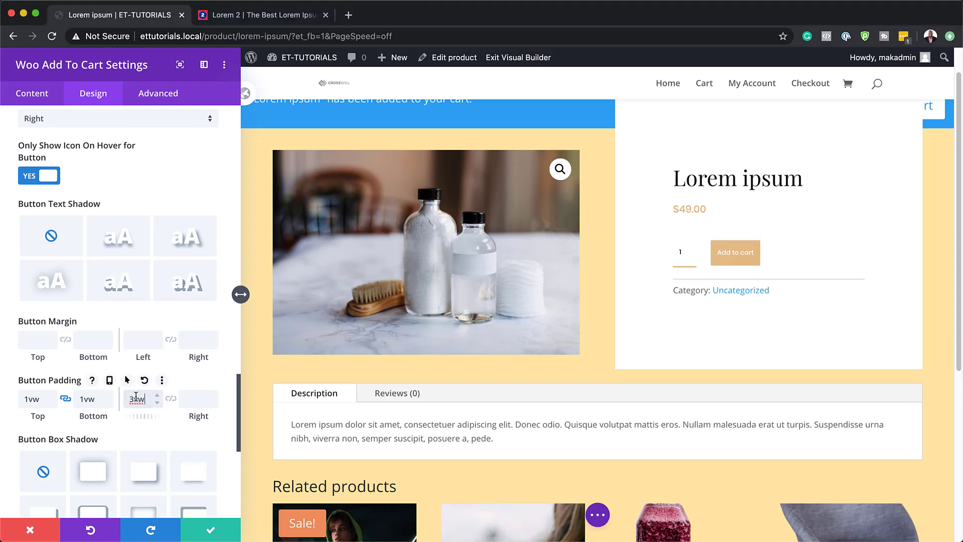
click(171, 398)
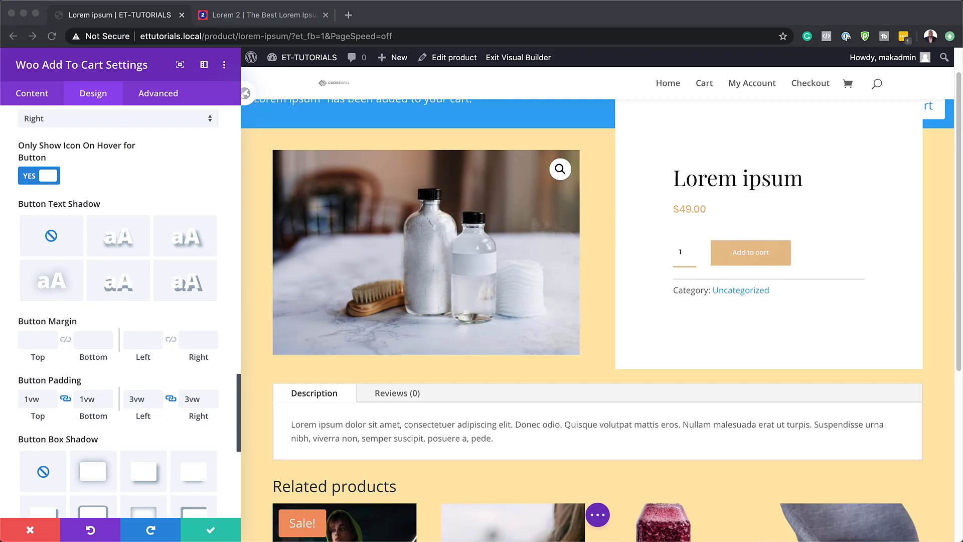
Step: Give the Add To Cart module a bottom margin of 2vw and save the module's settings
scroll(196, 404, down, 5)
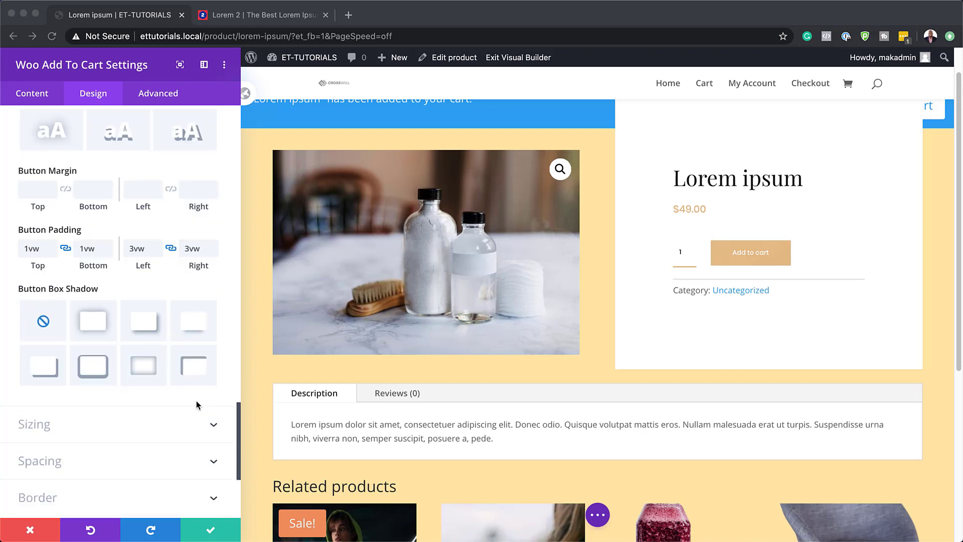
click(67, 429)
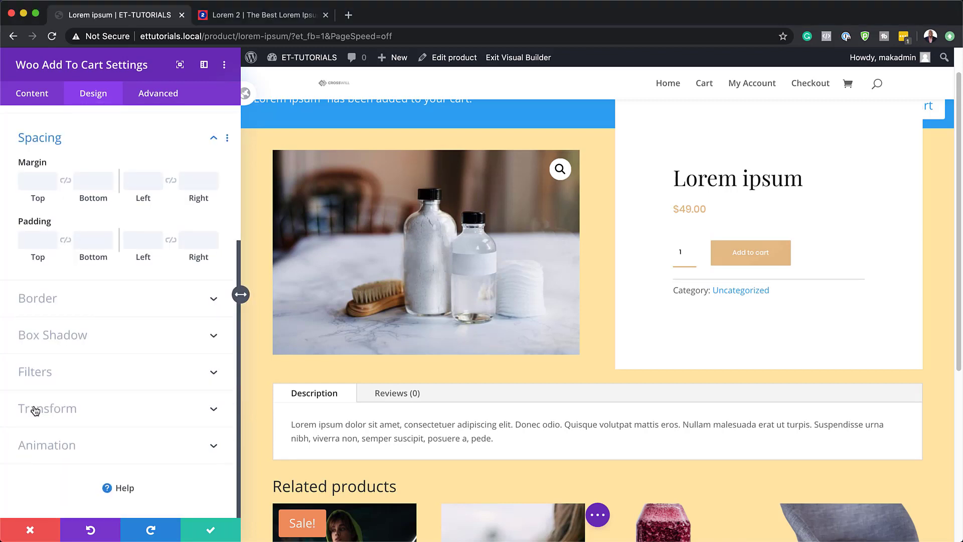
click(93, 180)
text(2vw)
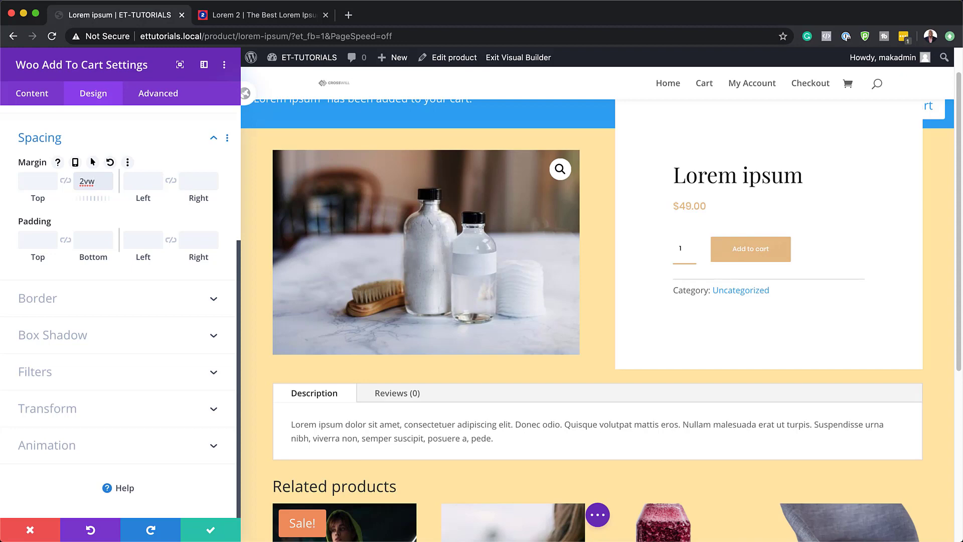
click(221, 531)
Step: Set the Woo Meta module's text font to Poppins with the Light font weight
mouse_move(579, 266)
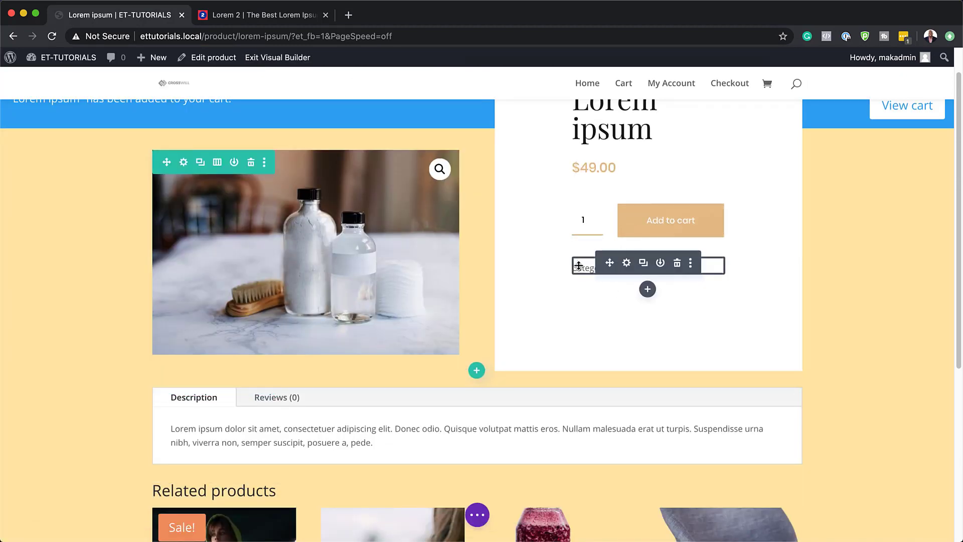
click(627, 264)
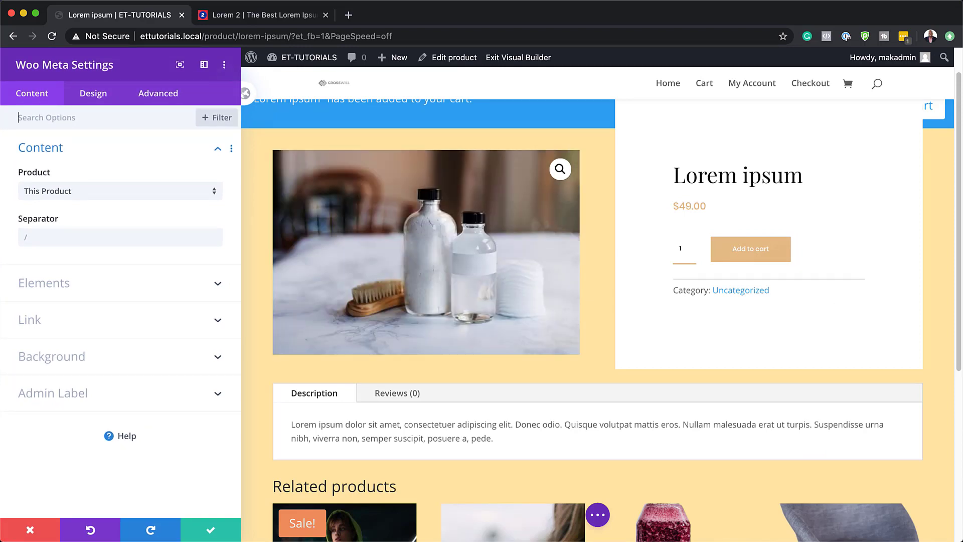
click(93, 93)
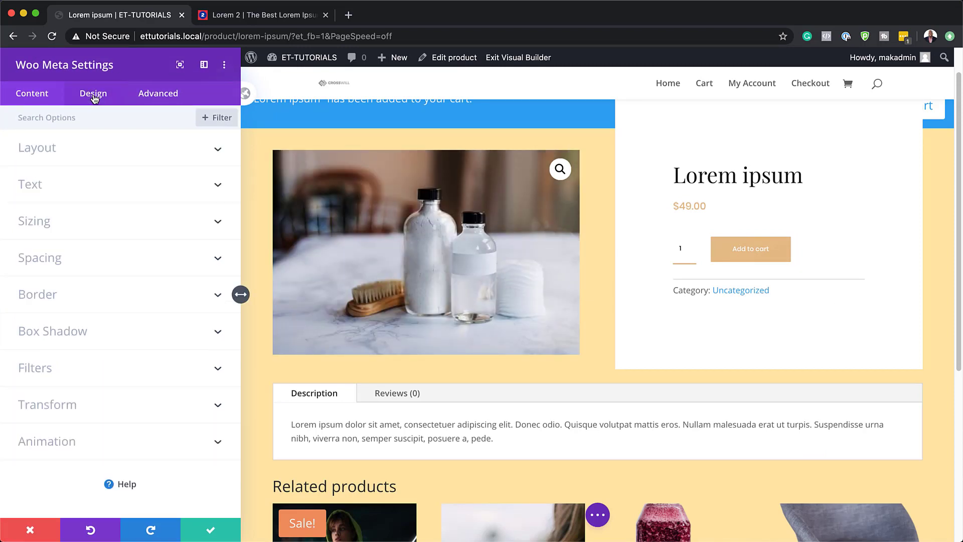
click(46, 184)
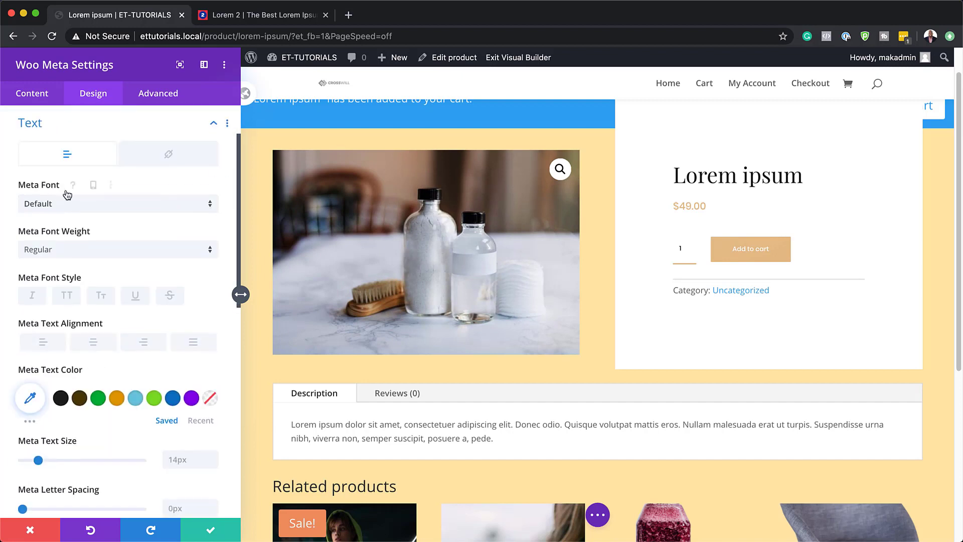
click(95, 204)
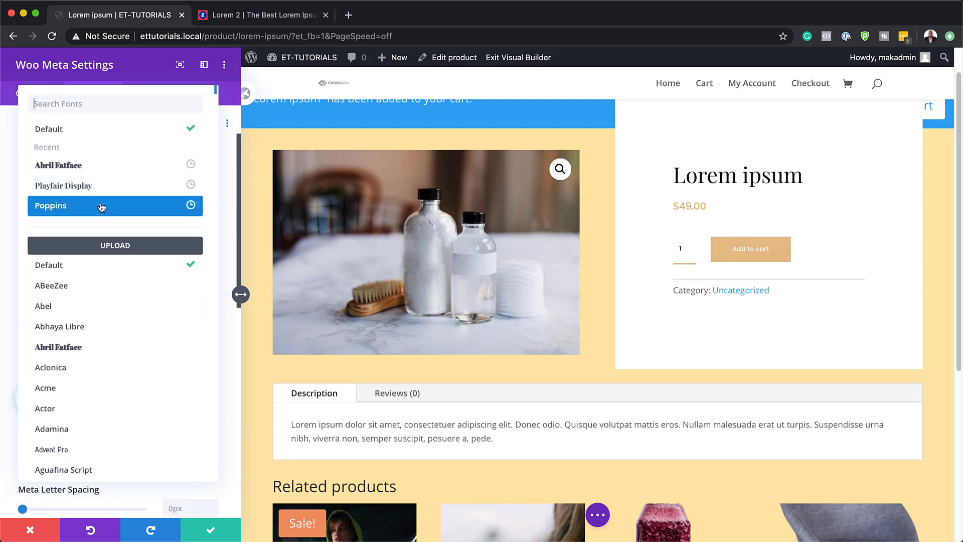
click(100, 206)
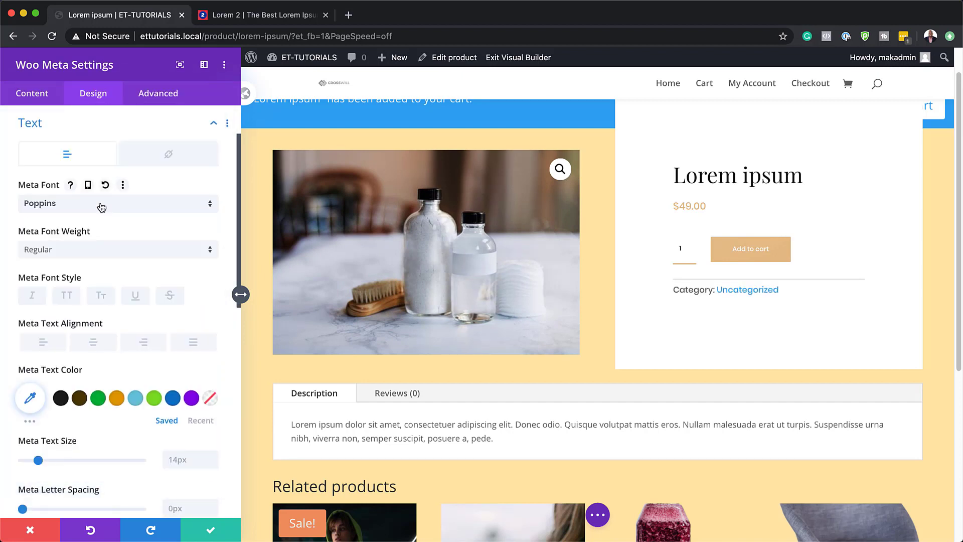
click(79, 251)
click(107, 307)
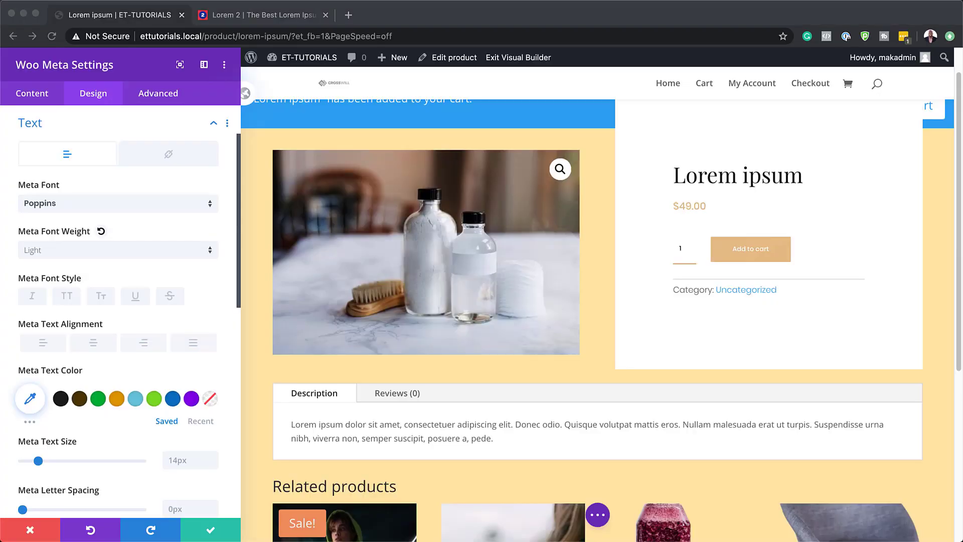
Step: Set the meta text size to 0.8vw and its color to #e5bc87, and save the module's settings
click(176, 463)
text(0.8vw)
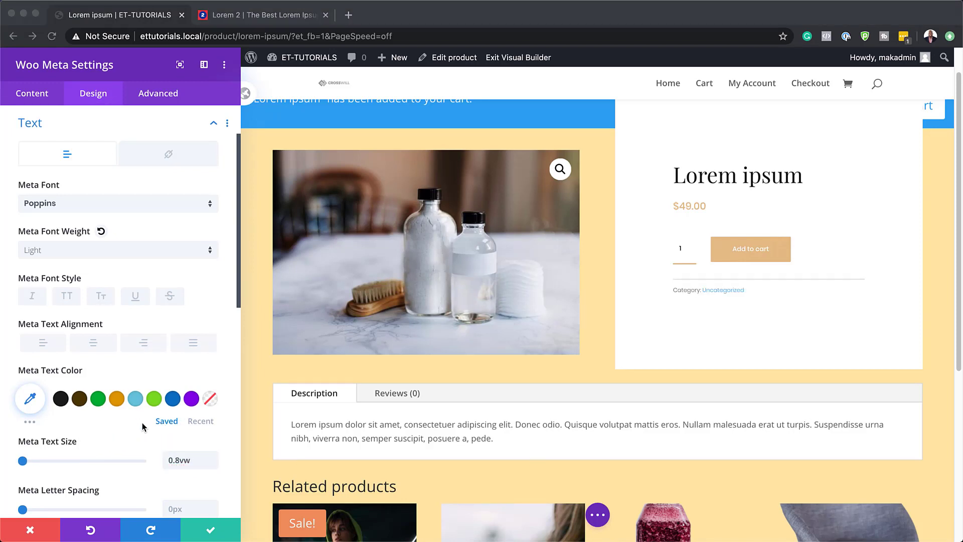
scroll(144, 428, down, 1)
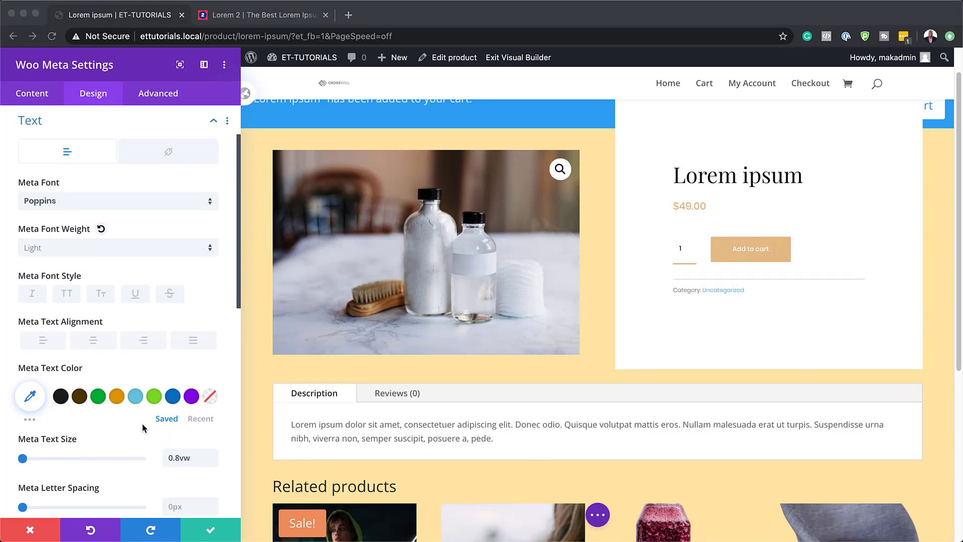
click(31, 390)
text(#e5bc87)
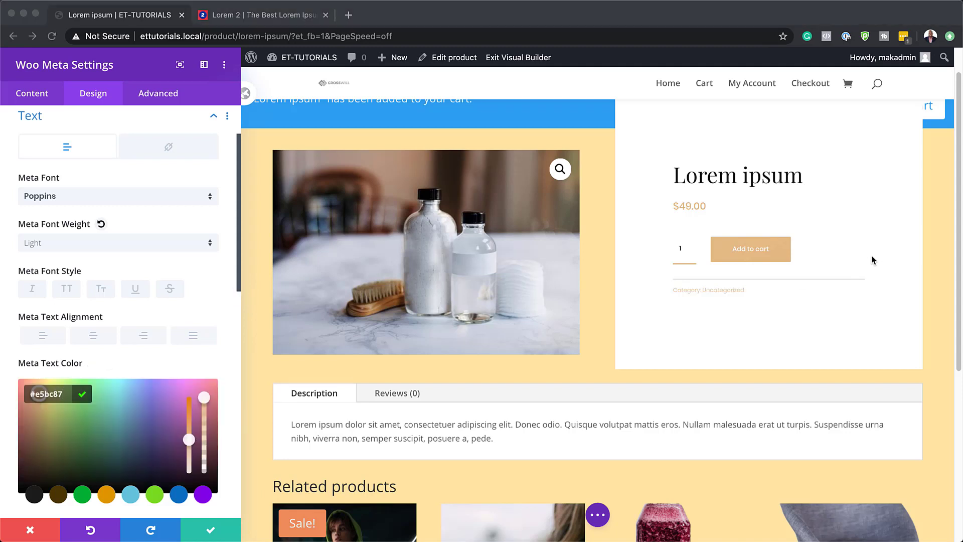
click(207, 533)
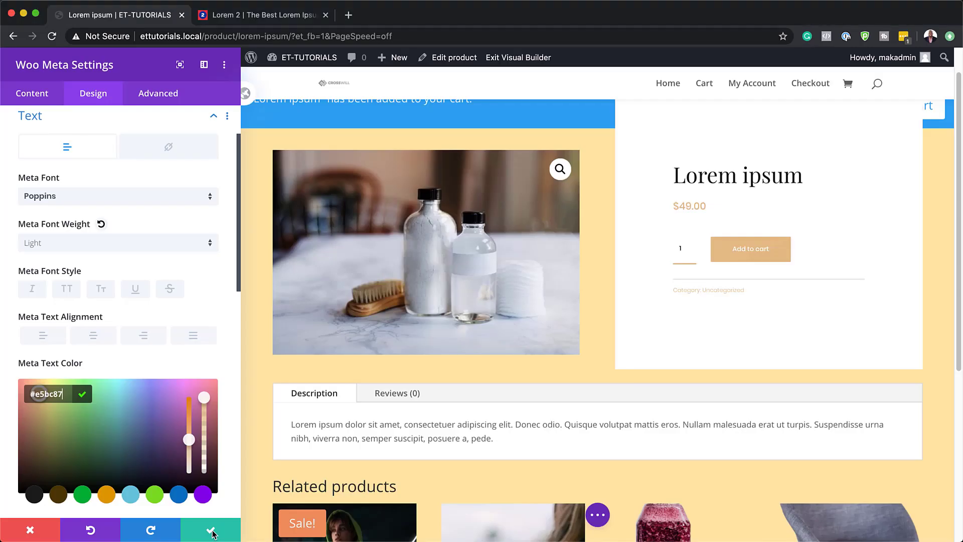
click(208, 531)
Step: Add a Code module below the meta module with a style rule giving .zoomImg the background color #FFE4A5 !important, and save it
mouse_move(647, 289)
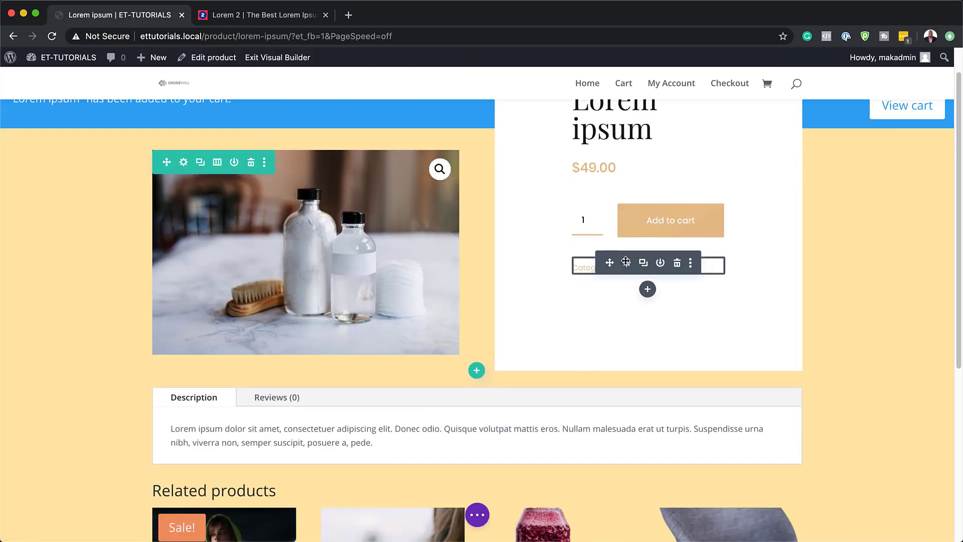
click(648, 290)
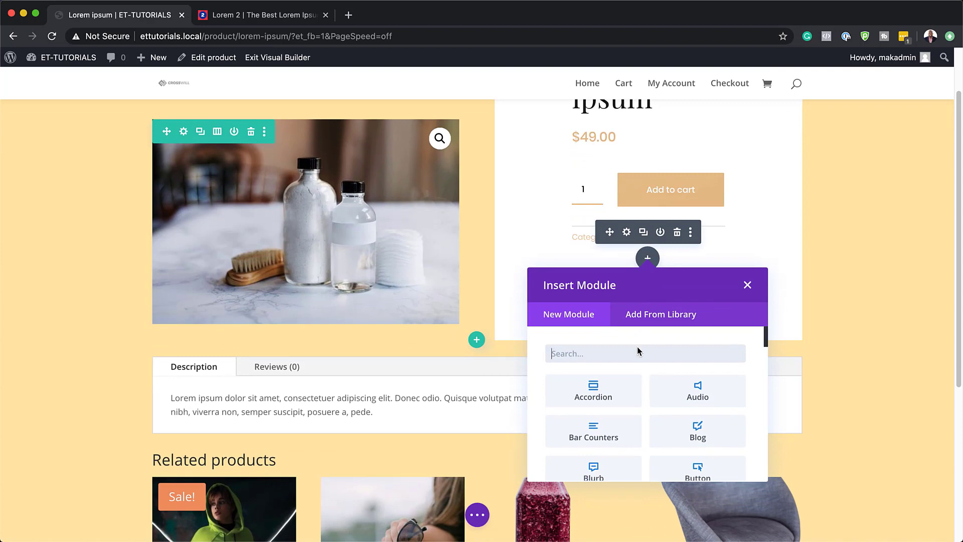
text(code)
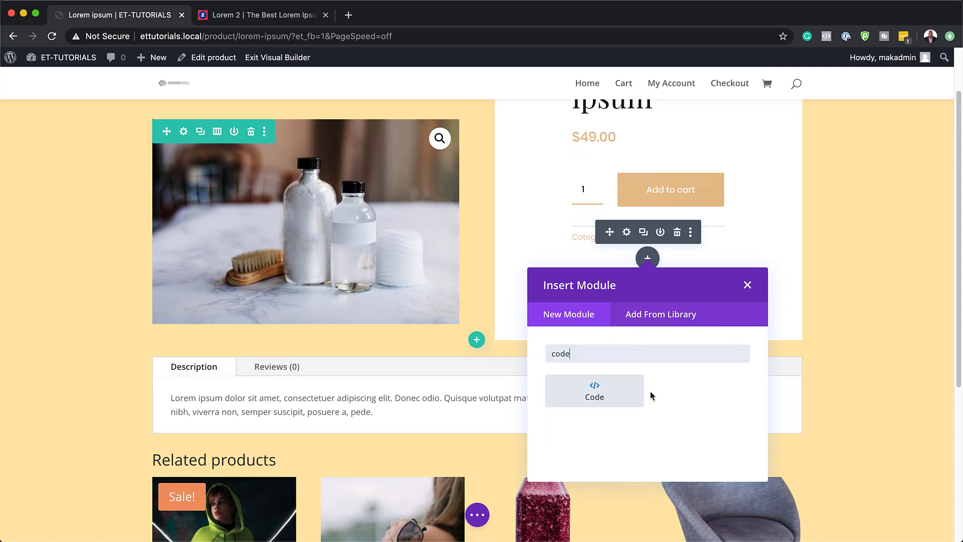
click(627, 392)
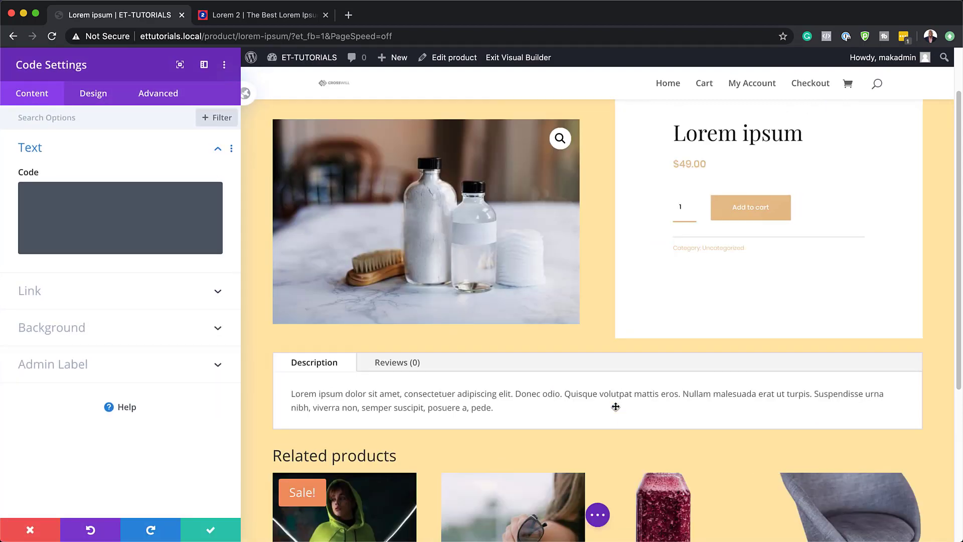
click(88, 217)
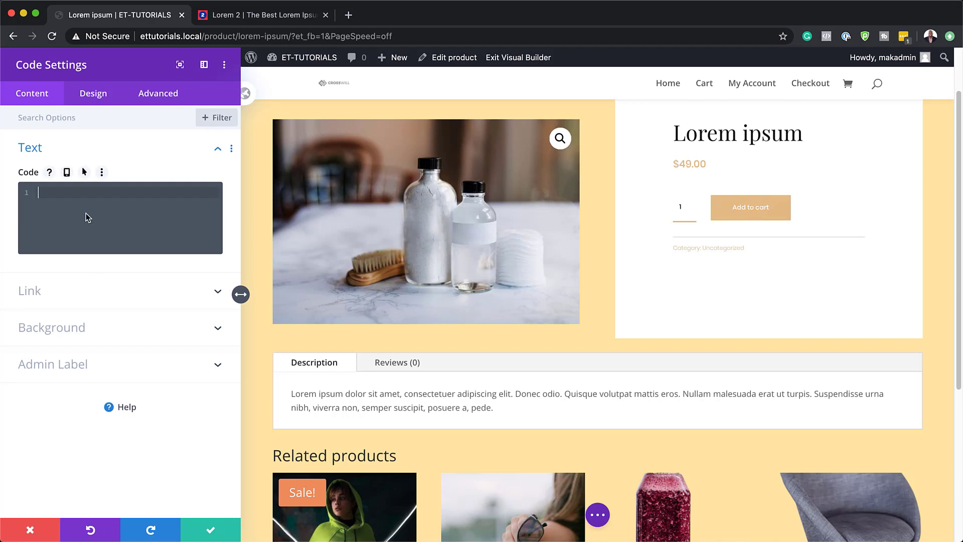
text(<style> .zoomImg { background-color: #FFE4A5 !important; } </style>)
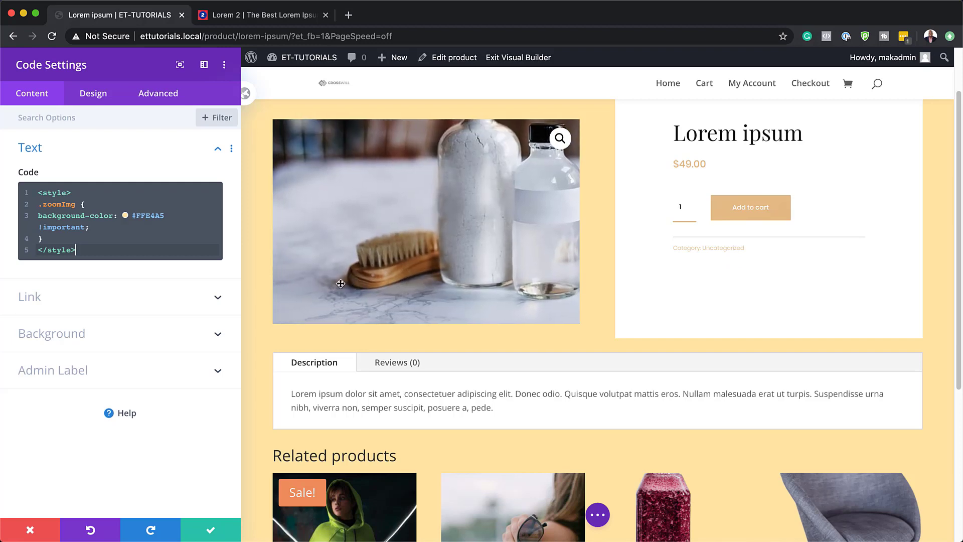
click(224, 532)
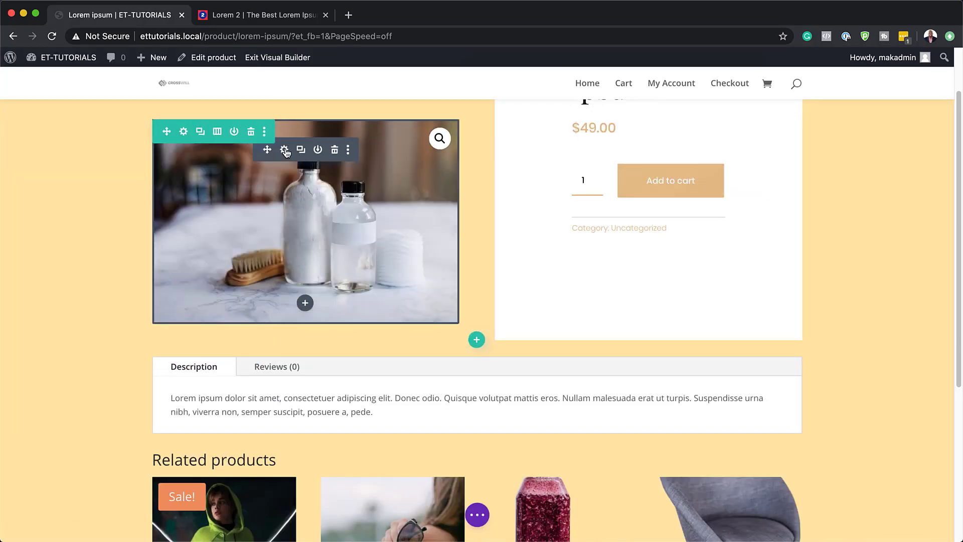
Step: Give the Woo Images module a Slide animation with the direction Up
click(285, 150)
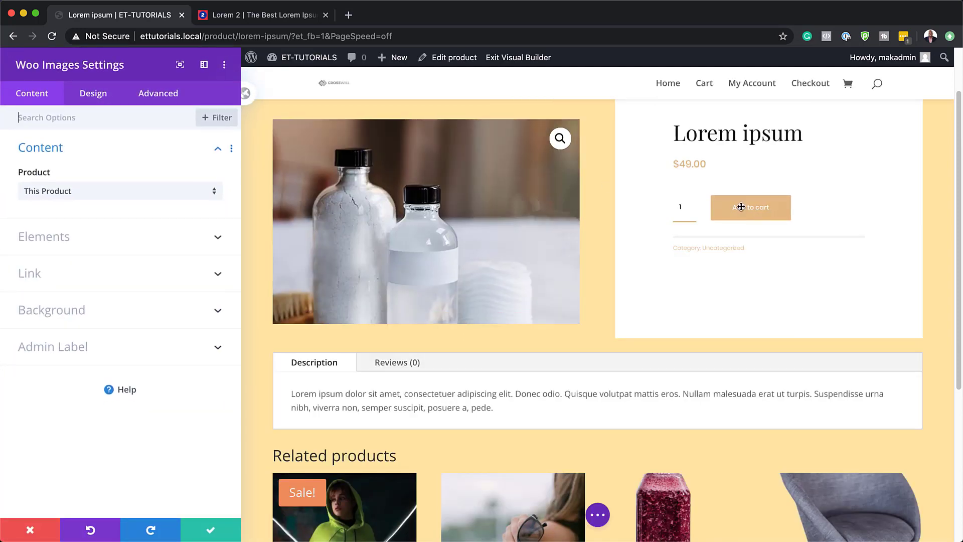
click(106, 100)
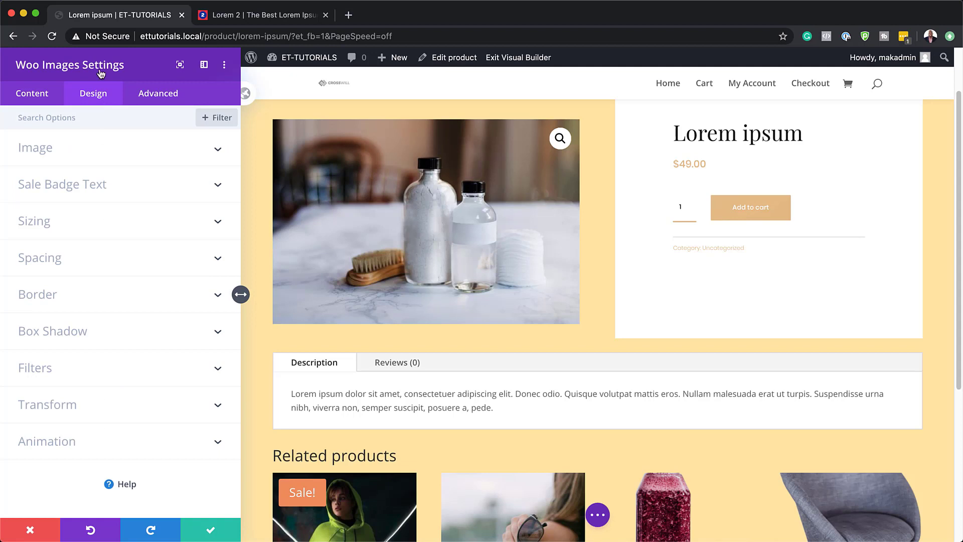
click(48, 448)
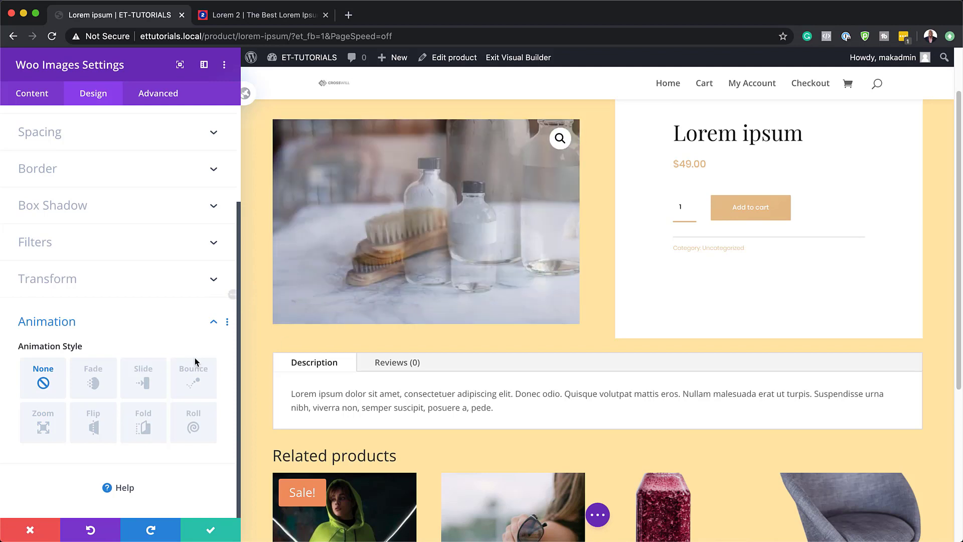
click(144, 376)
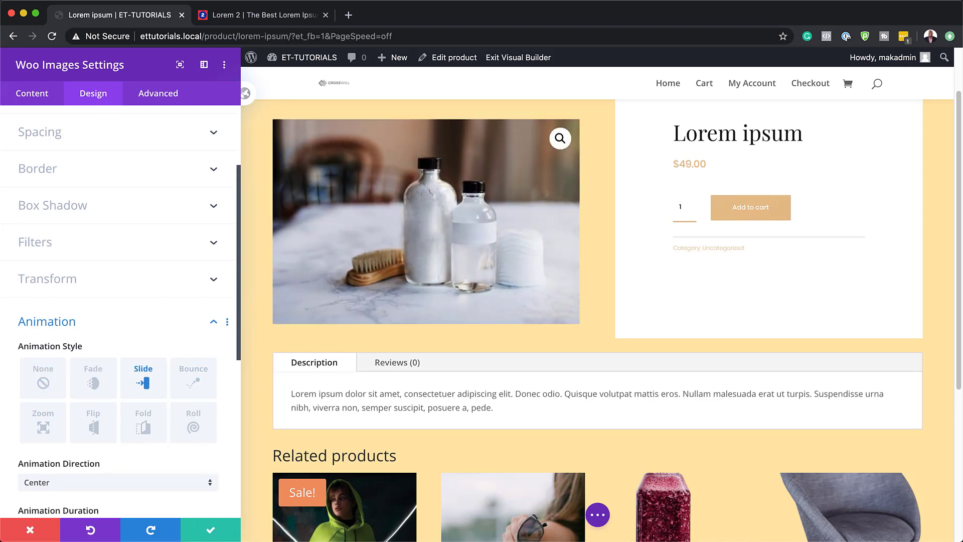
scroll(150, 457, down, 2)
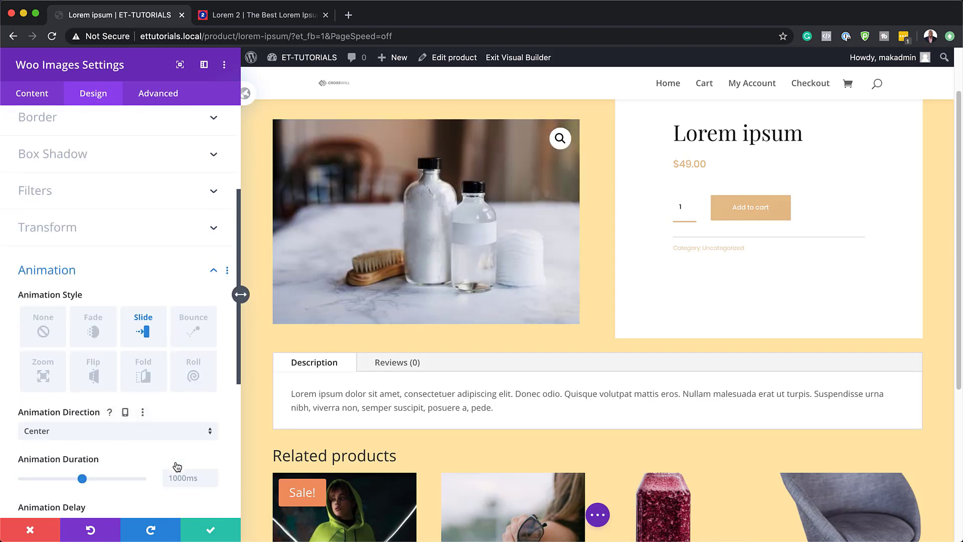
click(161, 430)
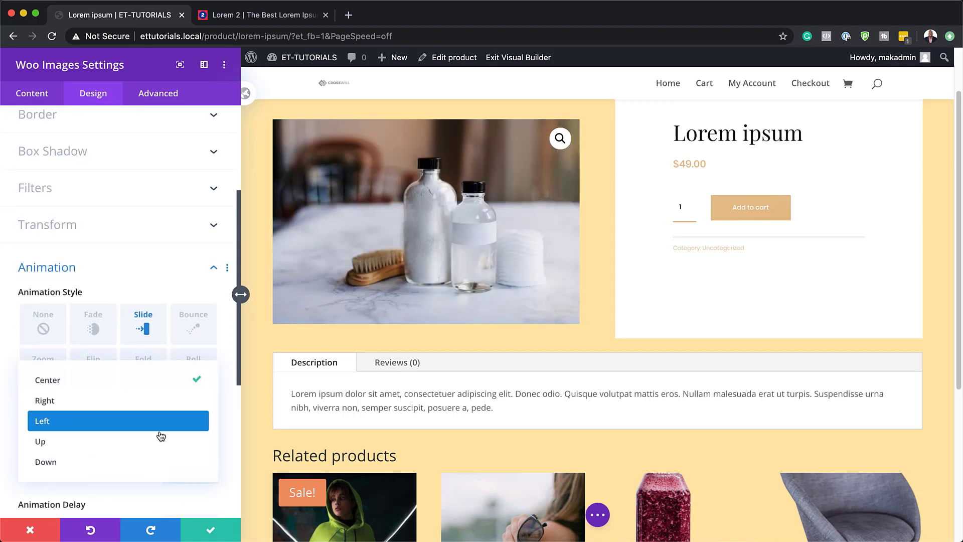
click(102, 443)
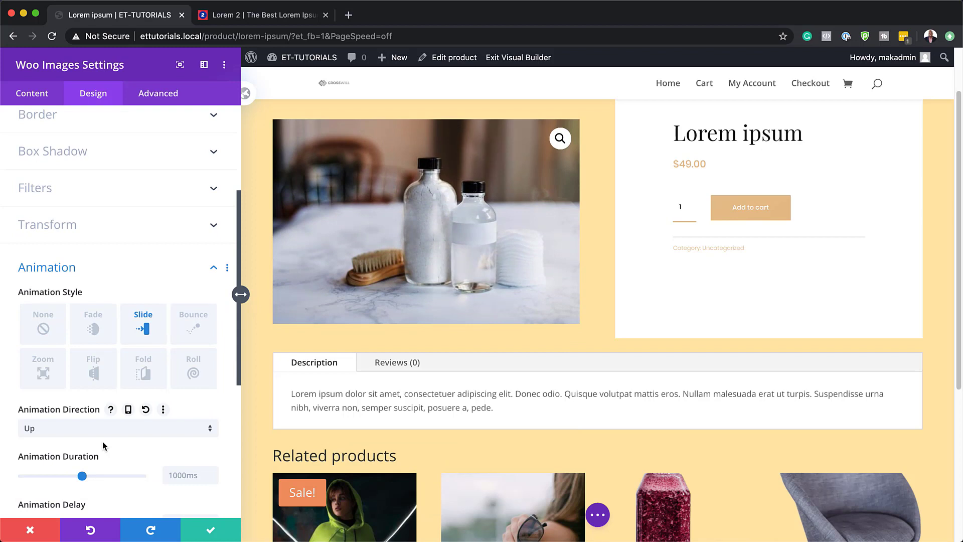
Step: Set the image animation's starting opacity to 50% and its speed curve to Ease, and save the module's settings
scroll(103, 441, down, 3)
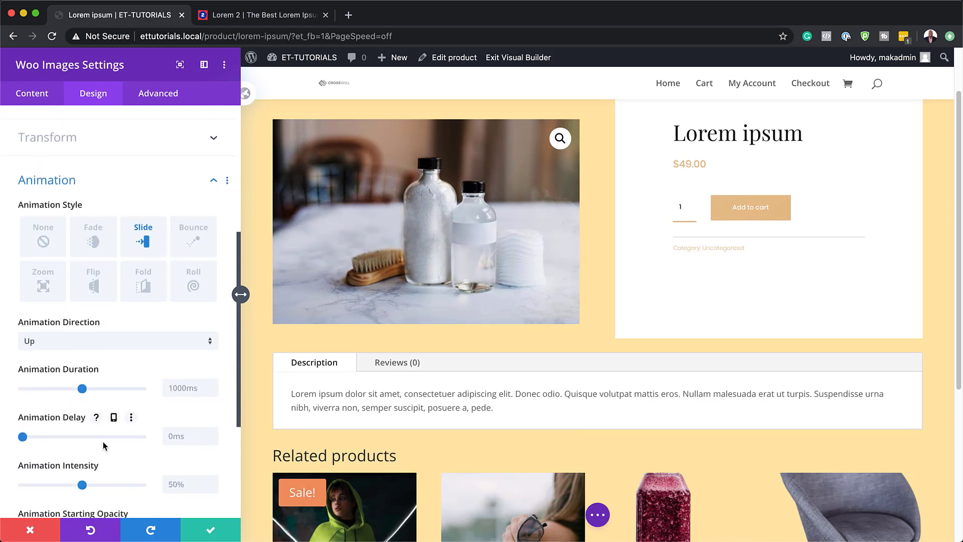
scroll(104, 442, down, 2)
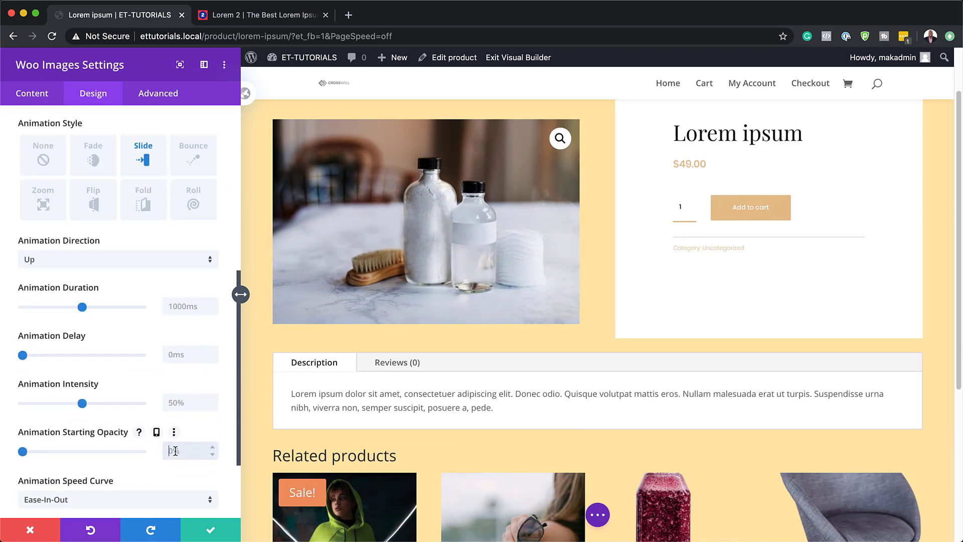
scroll(176, 450, down, 1)
click(187, 452)
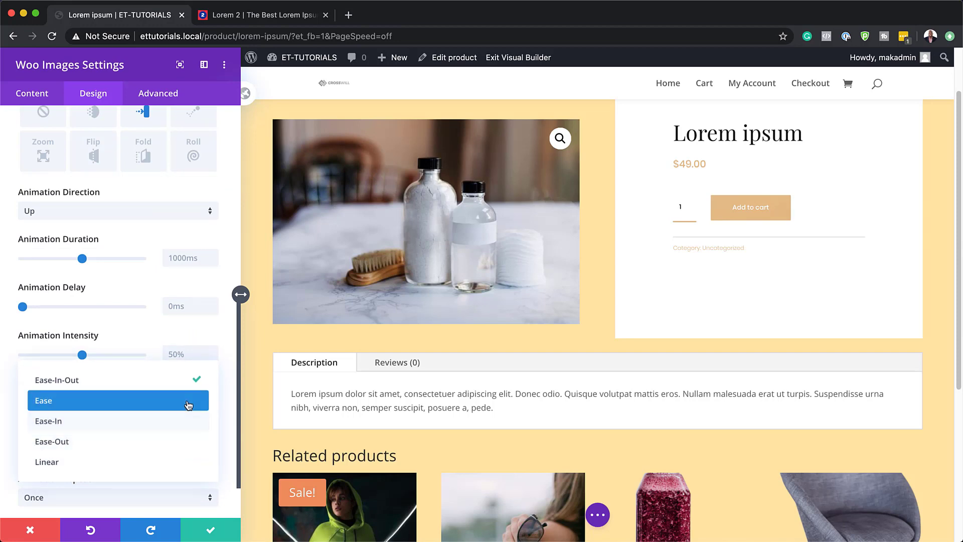
click(188, 404)
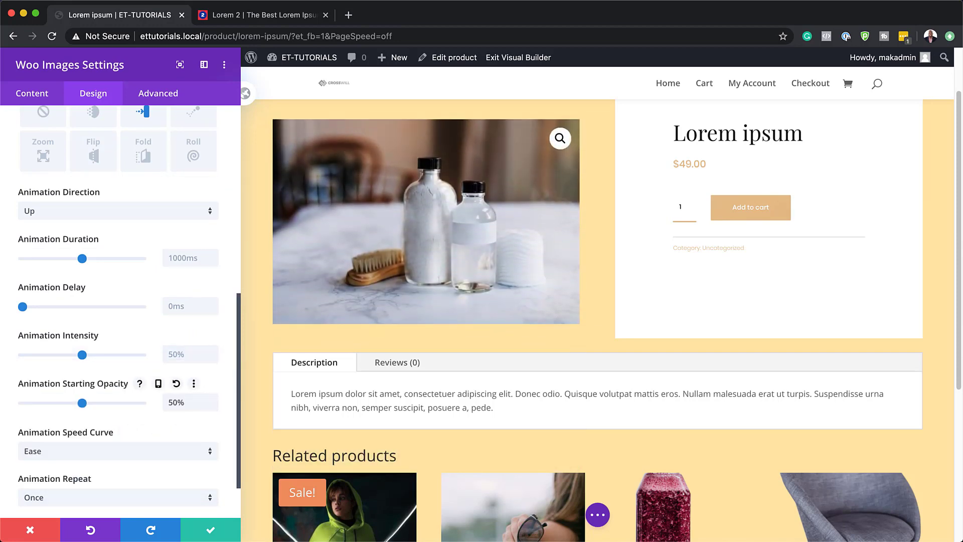
click(211, 530)
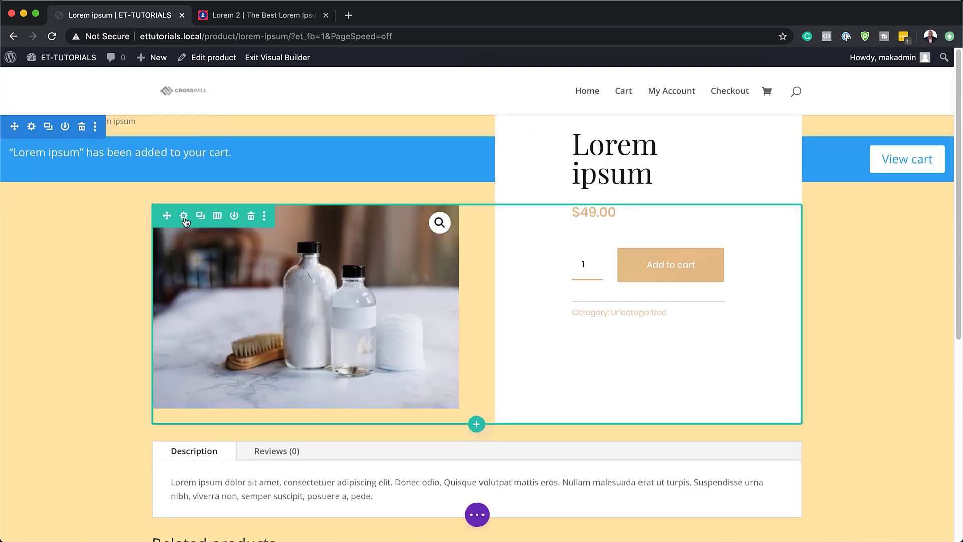
Step: Give the row's first column, holding the product image, a Slide animation with the direction Left
click(183, 216)
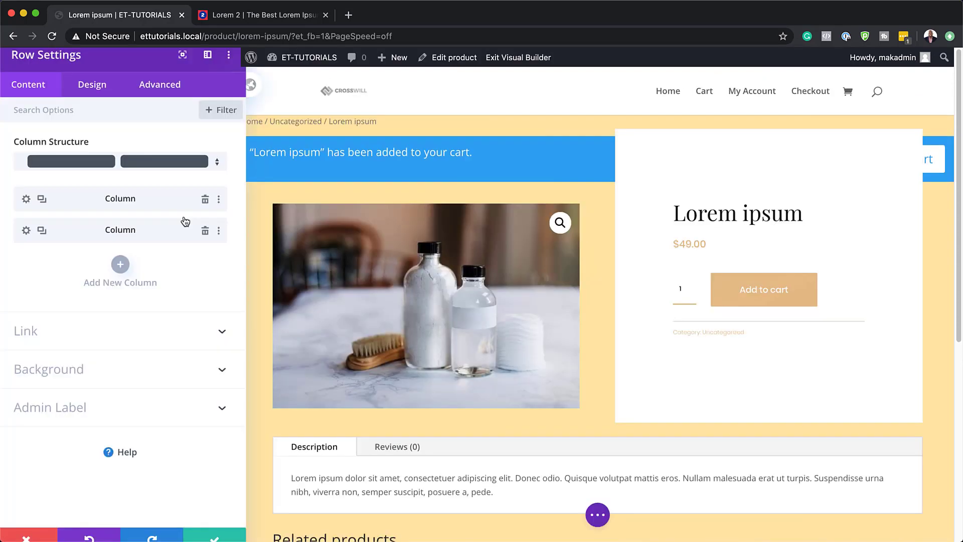
click(30, 203)
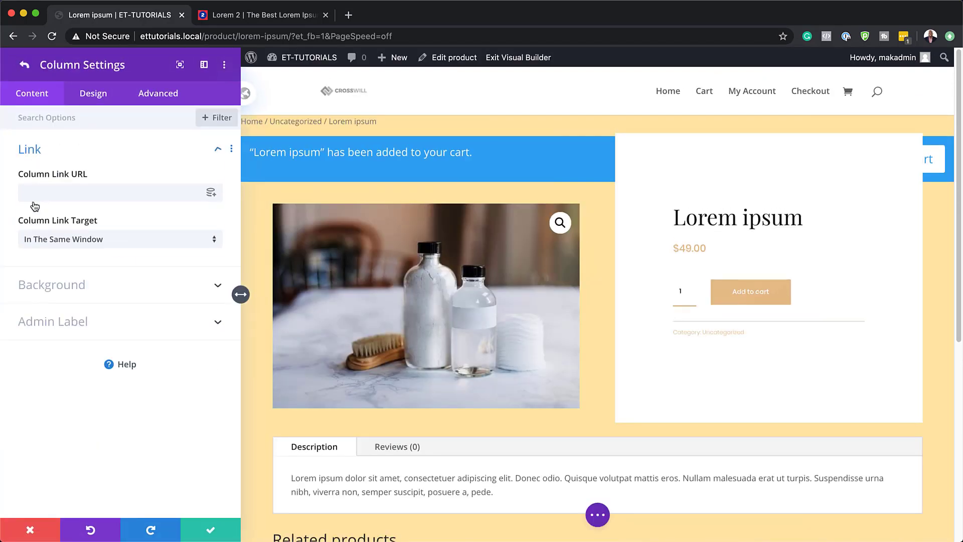
click(103, 103)
click(64, 333)
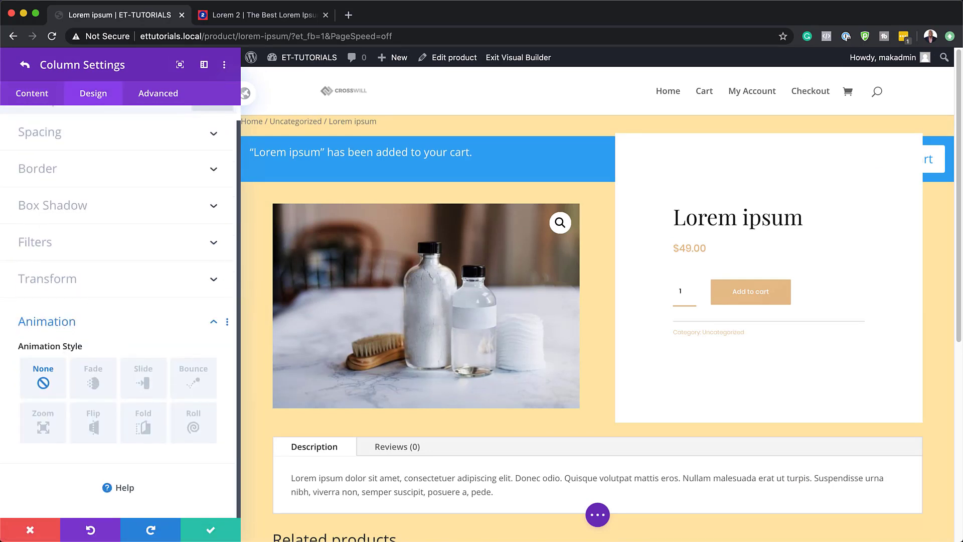
click(138, 383)
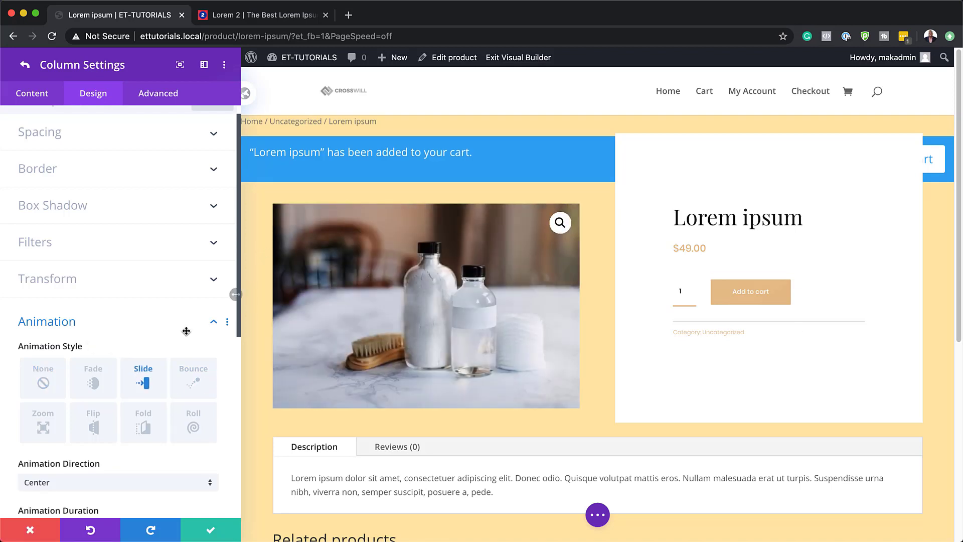
scroll(148, 427, down, 1)
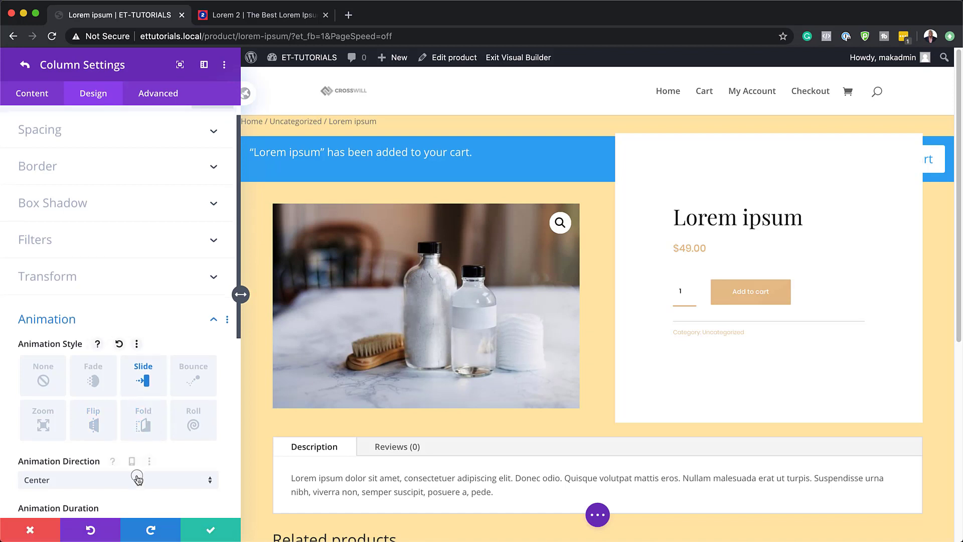
click(138, 479)
click(107, 421)
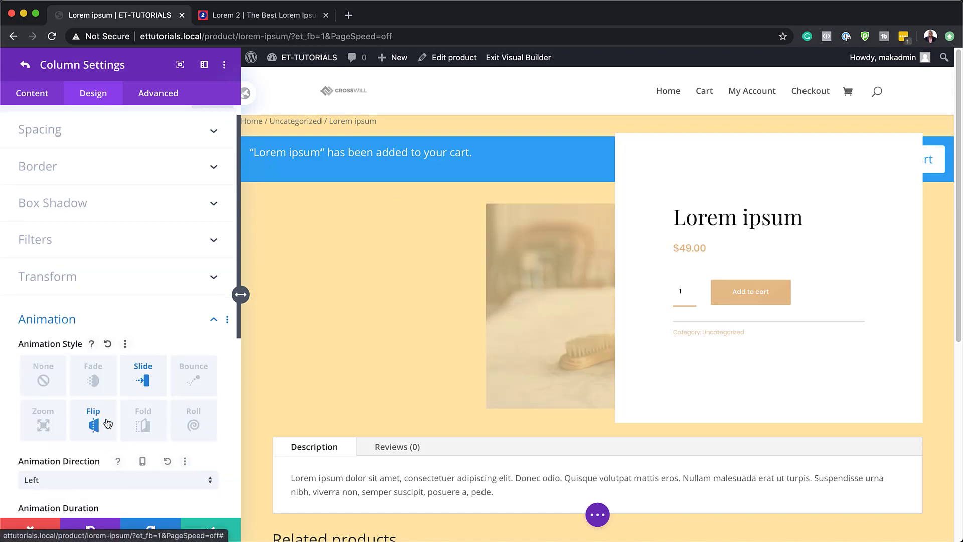
Step: Set the first column's animation delay to 950ms and its animation intensity to 25%
scroll(108, 423, down, 3)
scroll(107, 423, down, 2)
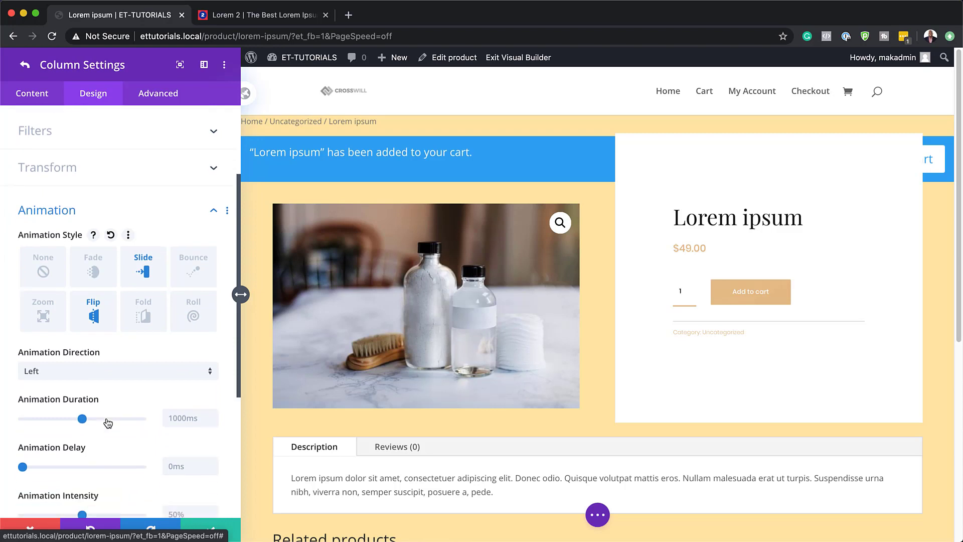
scroll(176, 402, down, 2)
click(183, 398)
text(950)
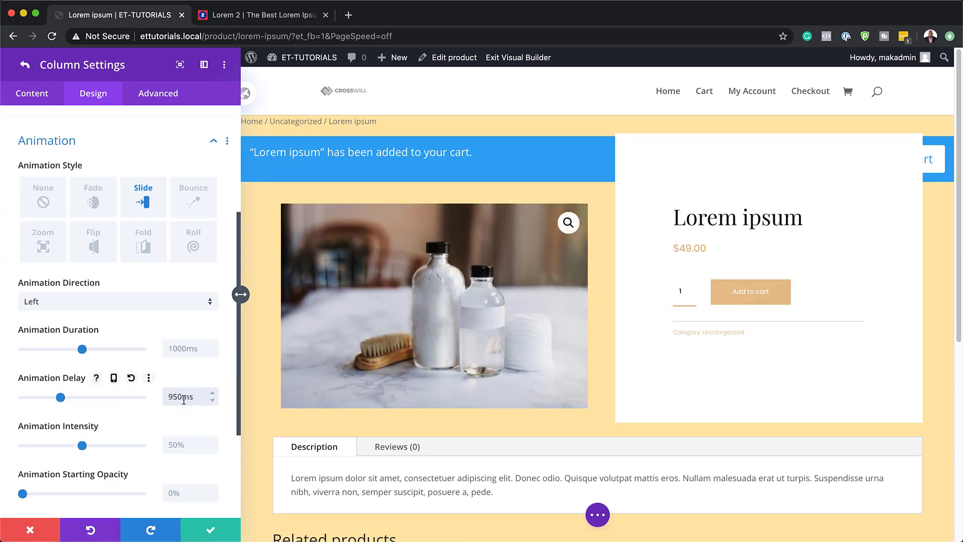
scroll(138, 437, down, 1)
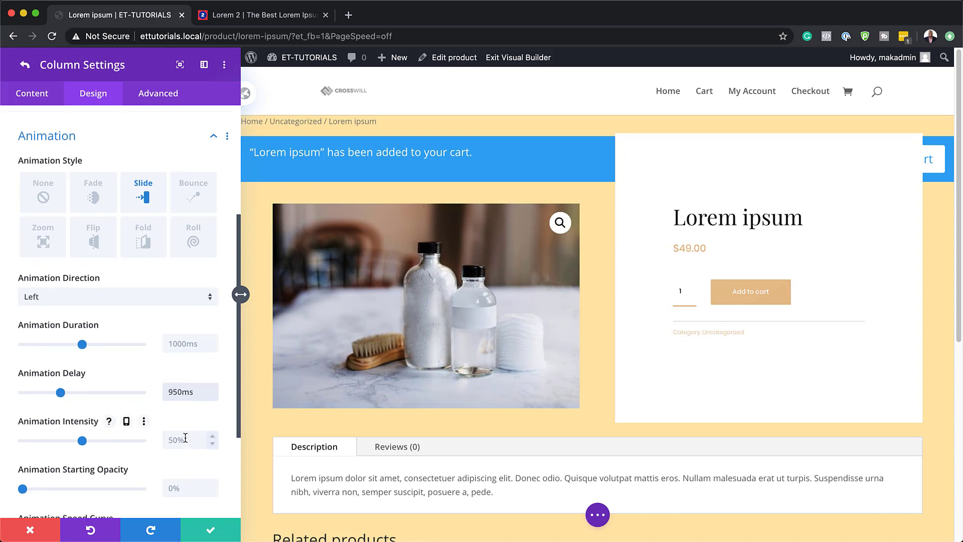
click(179, 441)
text(2)
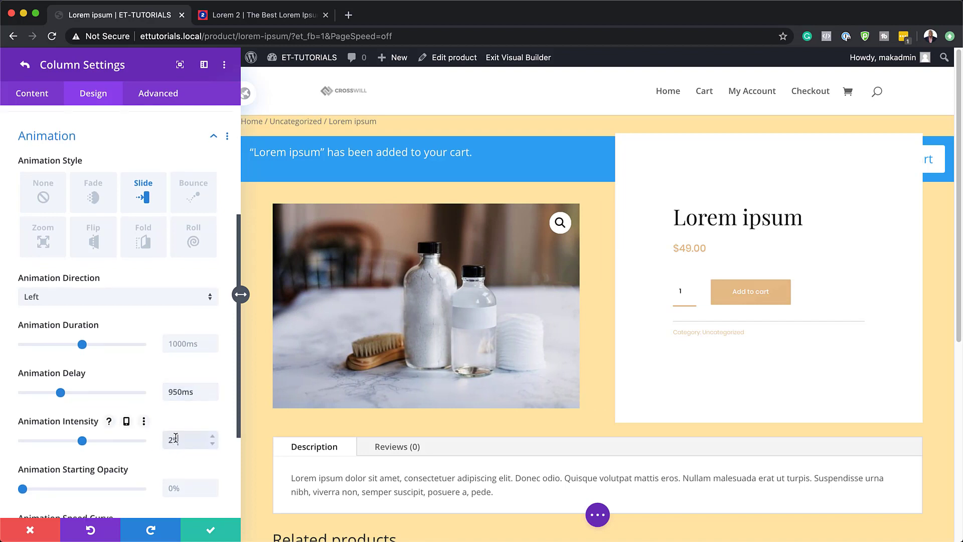
text(5)
Step: Set the first column's animation starting opacity to 100% and return to the row settings
scroll(4, 460, down, 1)
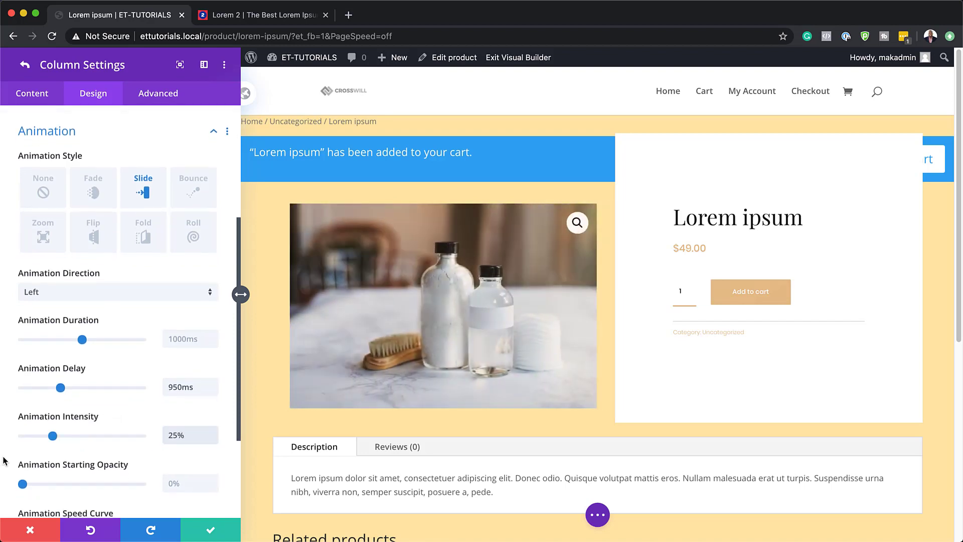
scroll(4, 461, down, 3)
click(179, 443)
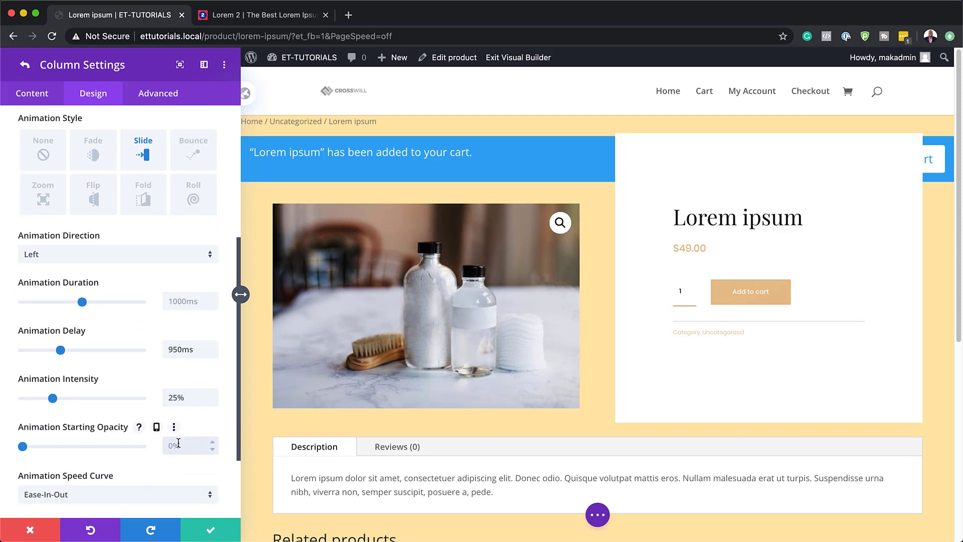
text(100)
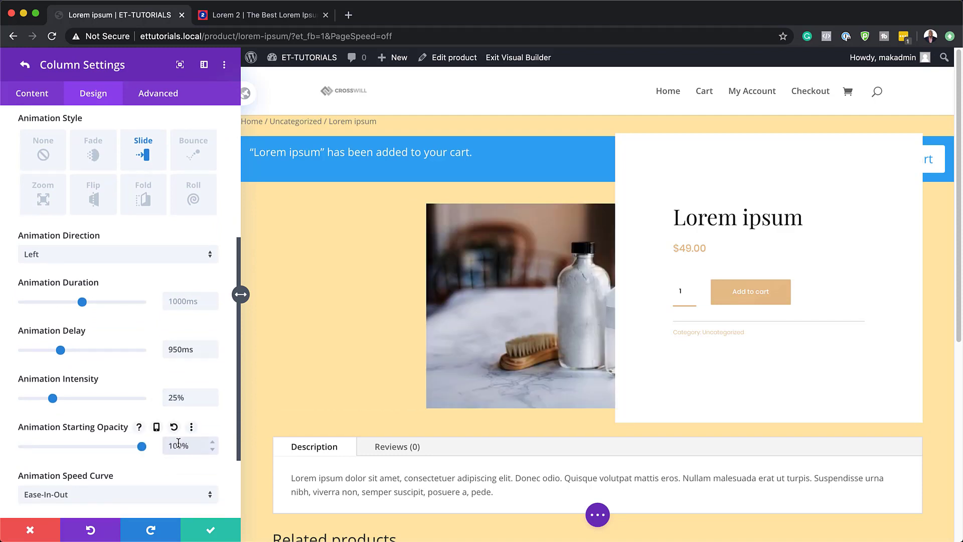
scroll(104, 478, down, 1)
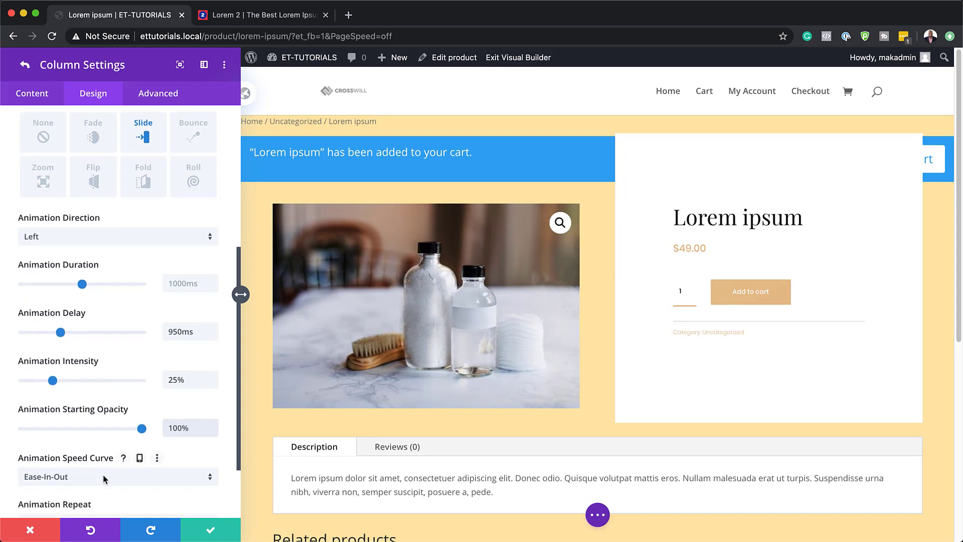
scroll(104, 479, down, 1)
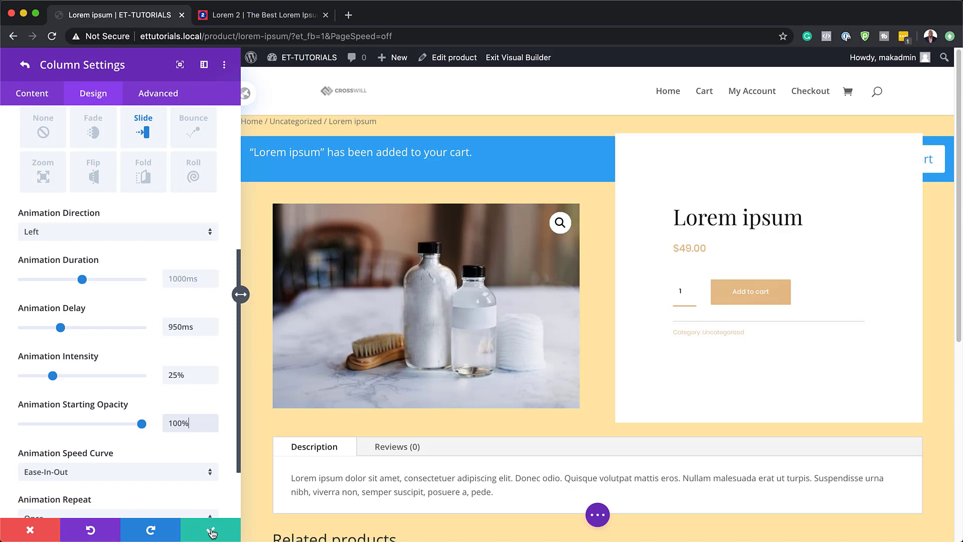
click(26, 67)
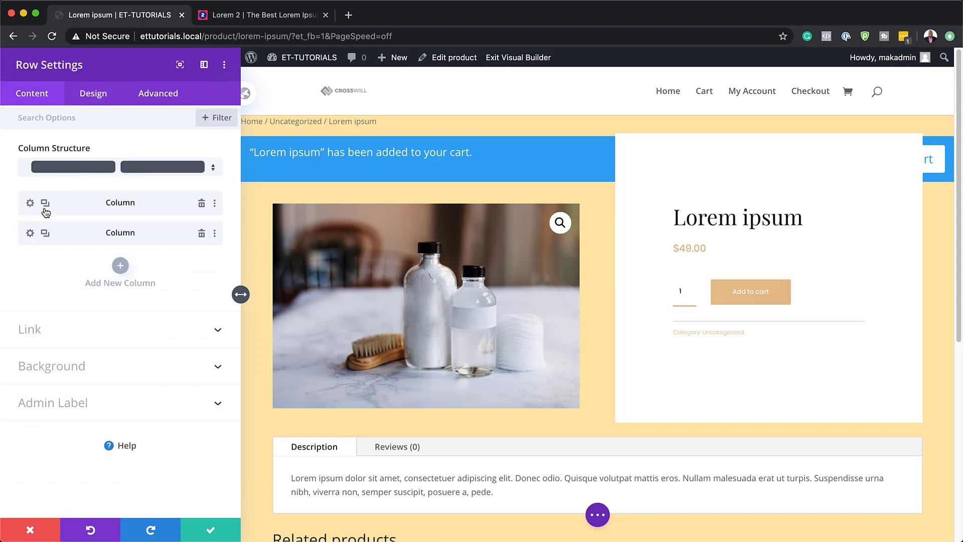
Step: Give the row's second column, holding the product details, a Slide animation with the direction Left
click(31, 235)
click(97, 93)
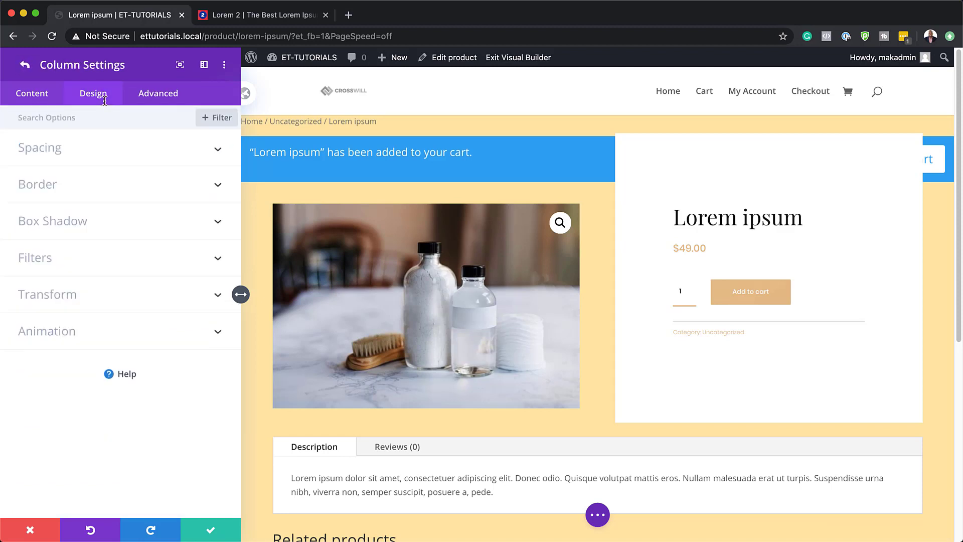
click(67, 340)
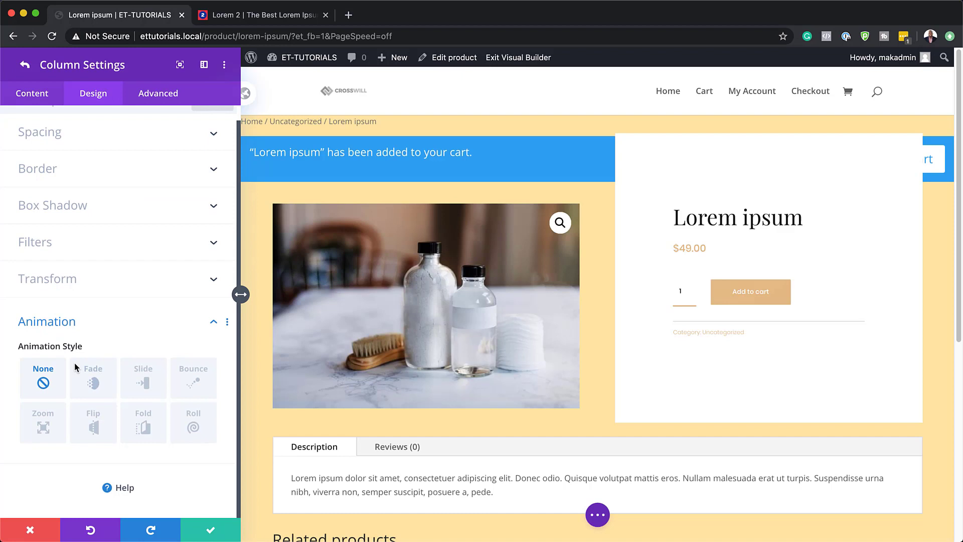
click(143, 375)
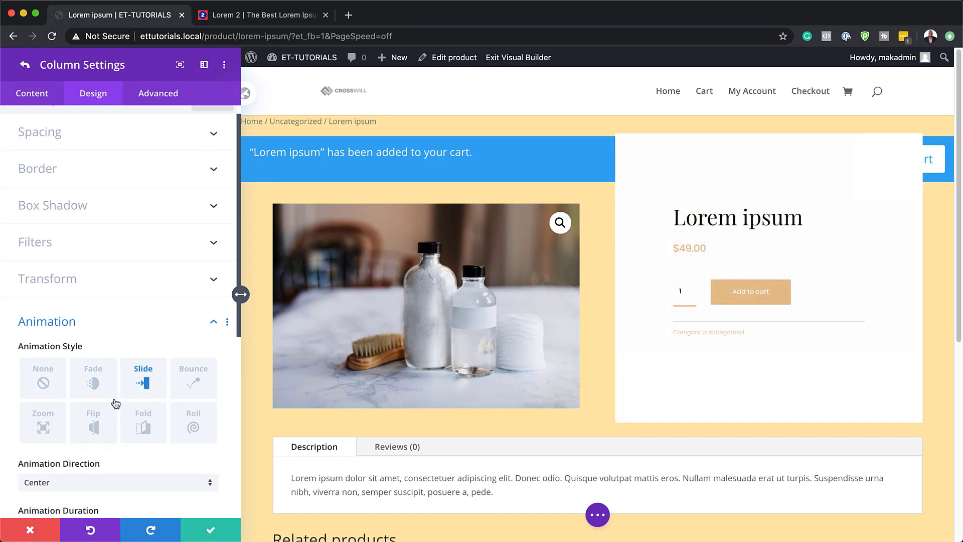
scroll(120, 421, down, 2)
click(123, 457)
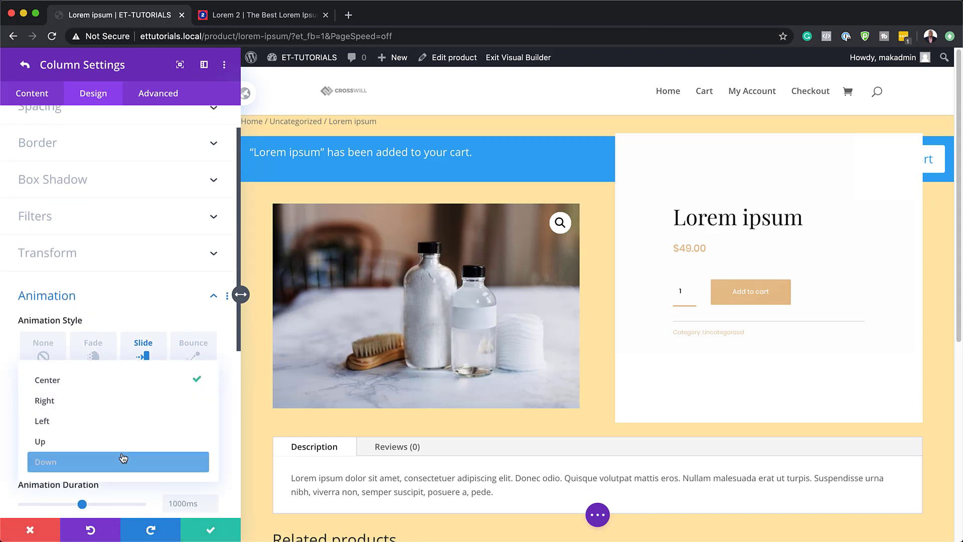
click(120, 421)
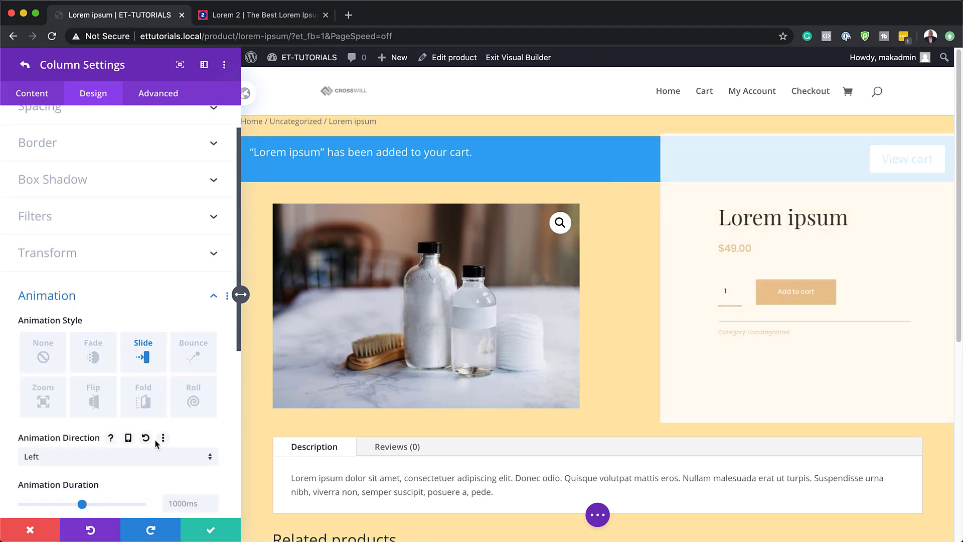
Step: Set the second column's animation duration to 1200ms and its animation delay to 800ms
scroll(156, 444, down, 3)
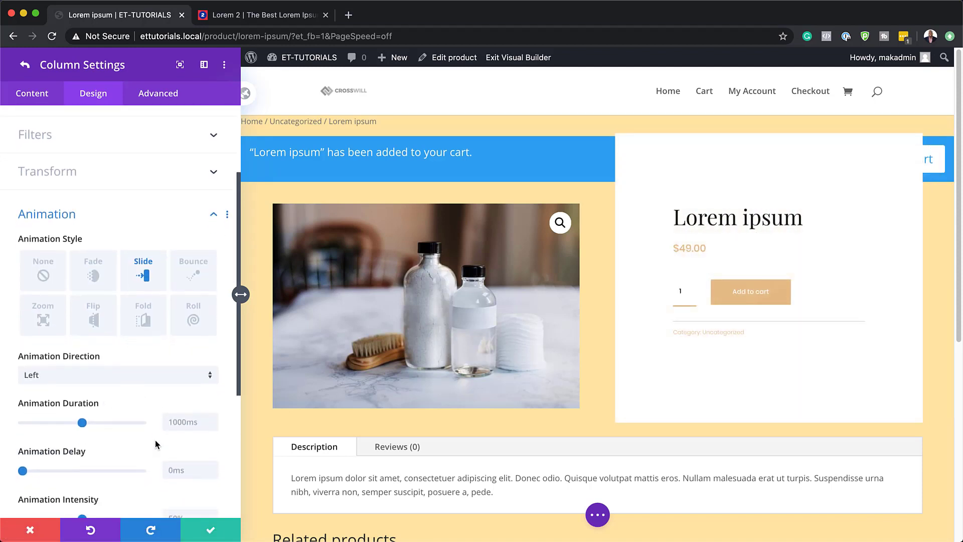
click(178, 420)
text(1200ms)
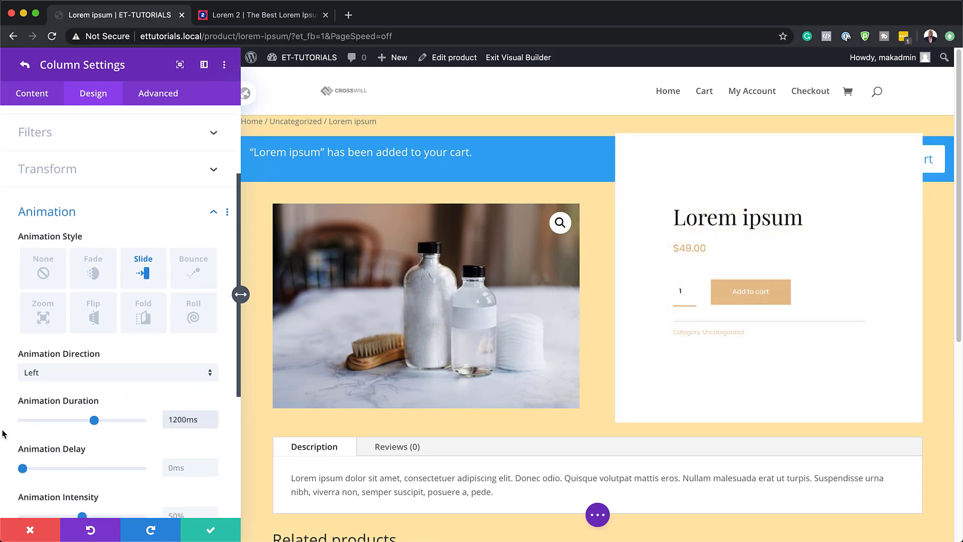
scroll(2, 434, down, 3)
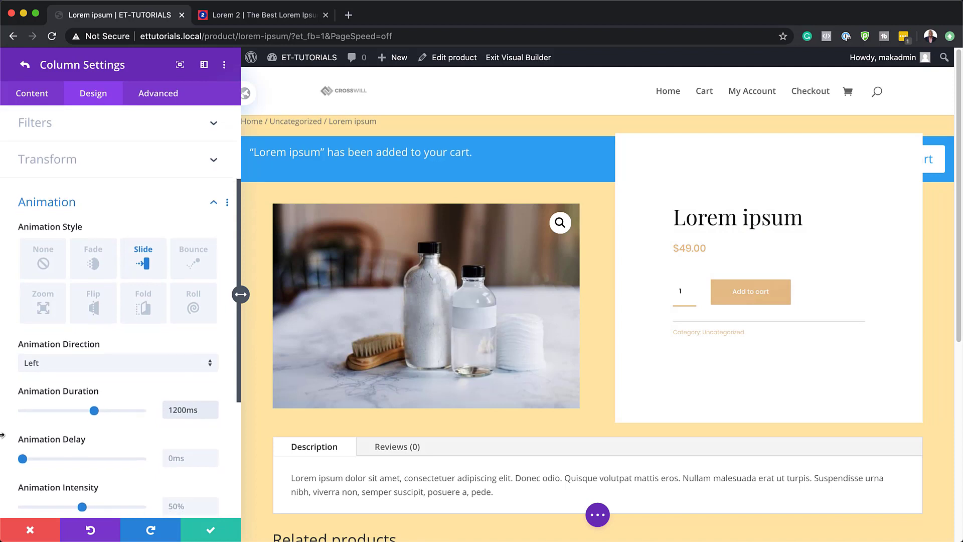
scroll(53, 429, down, 1)
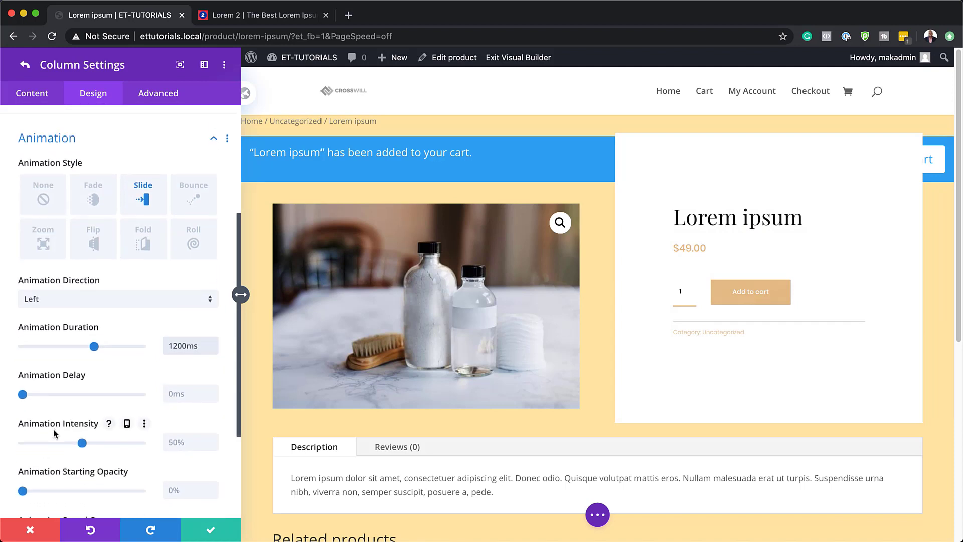
click(181, 386)
text(800ms)
Step: Set the second column's animation starting opacity to 100% and save the column and row settings
scroll(172, 429, down, 3)
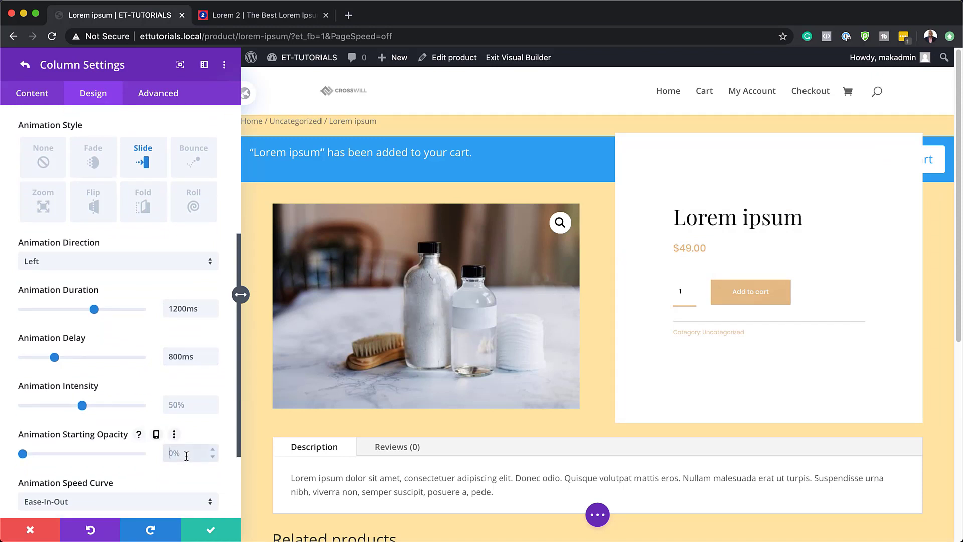
click(186, 455)
text(100%)
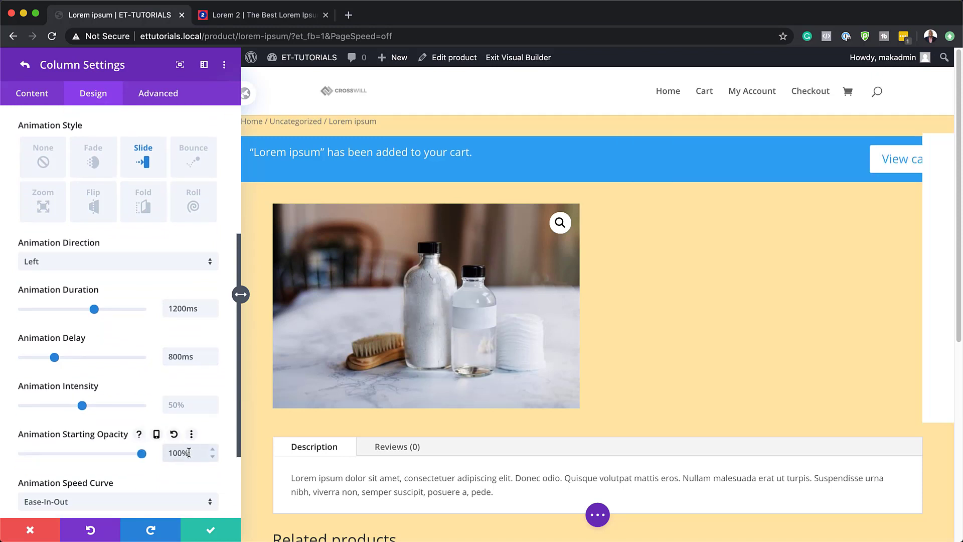
scroll(110, 470, down, 6)
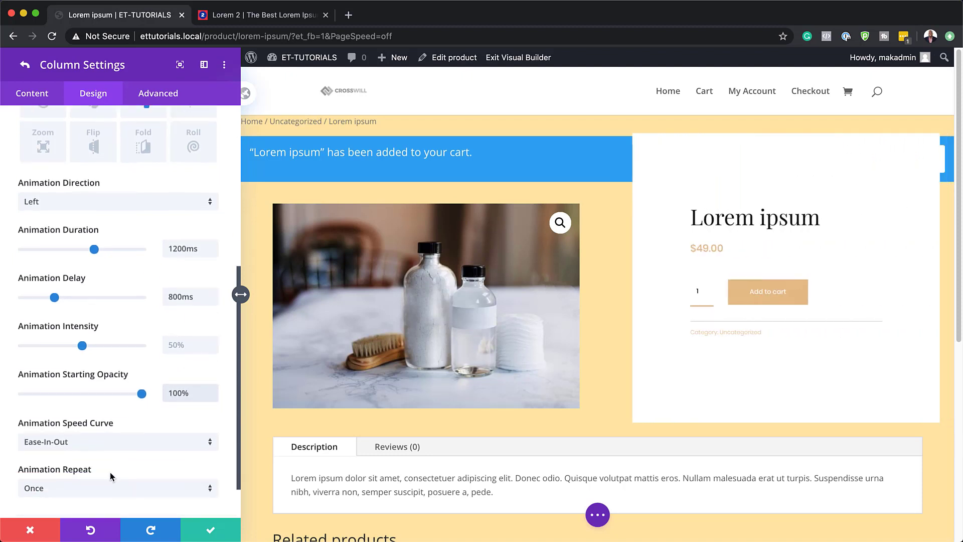
click(211, 531)
click(212, 531)
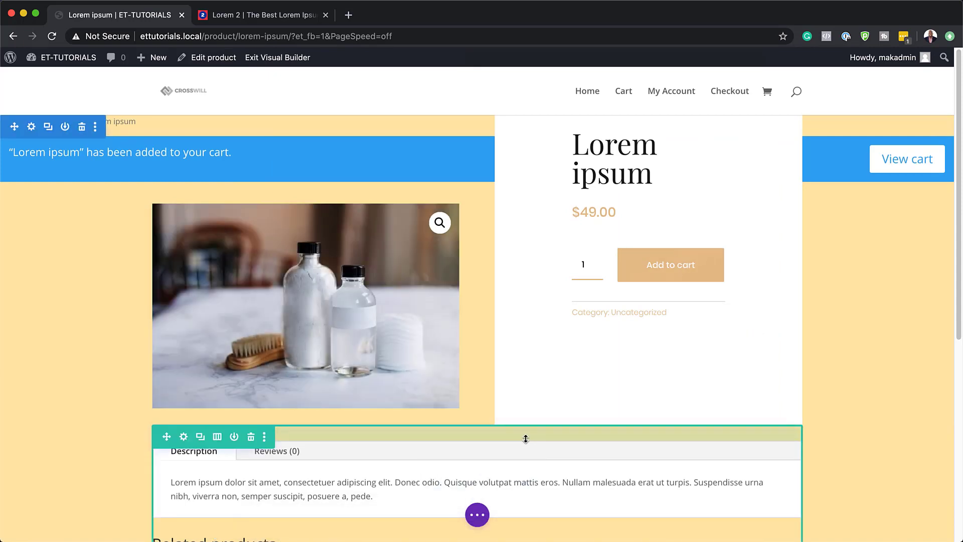
click(478, 517)
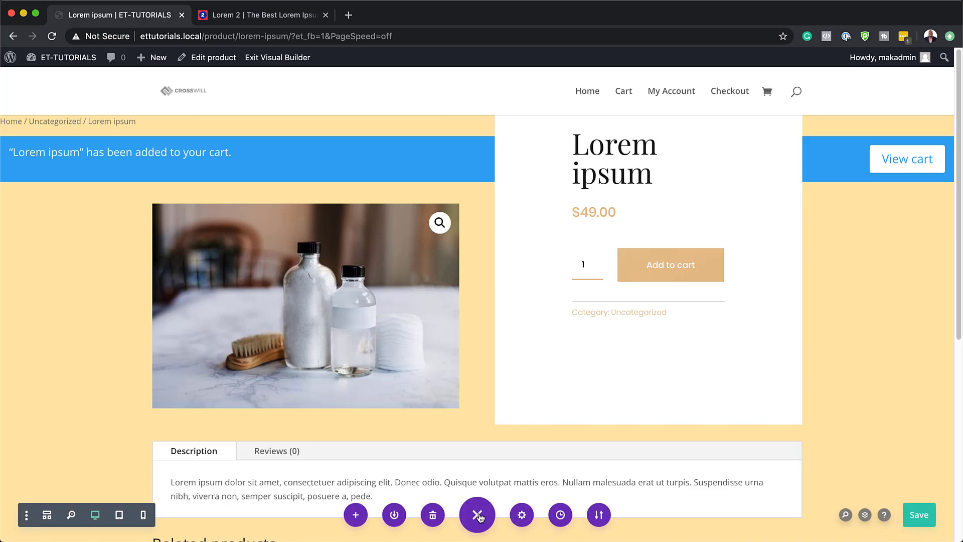
click(395, 515)
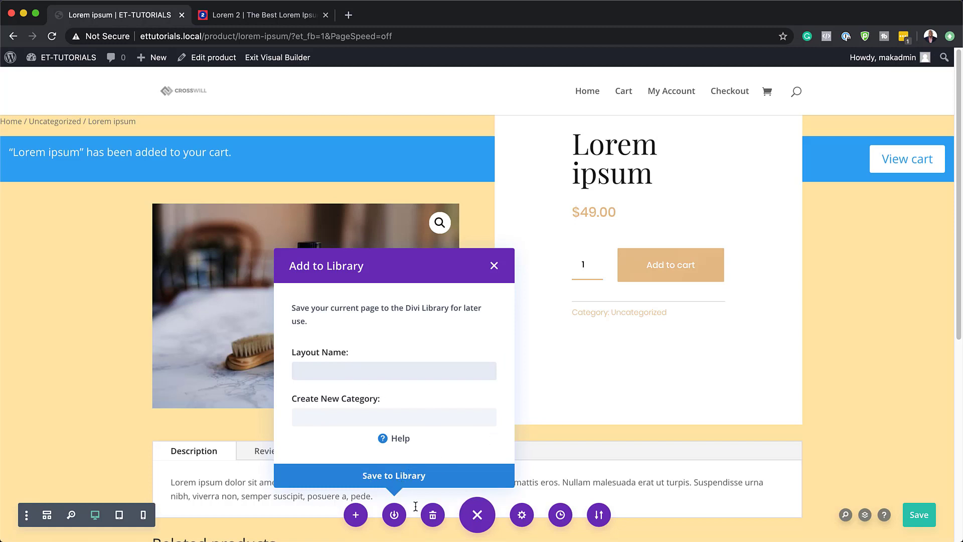
click(494, 267)
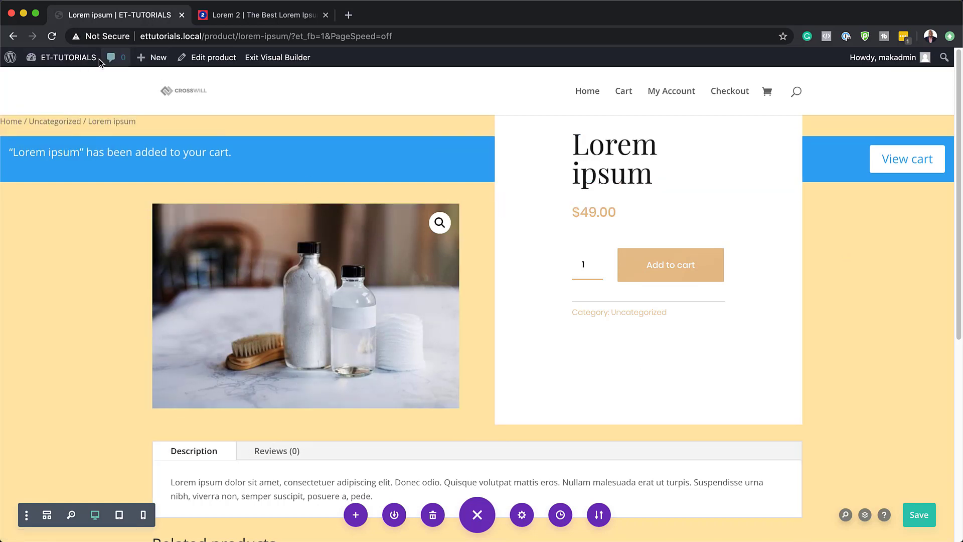
Step: Leave the visual builder for the WordPress dashboard and open the Divi Theme Builder
mouse_move(29, 57)
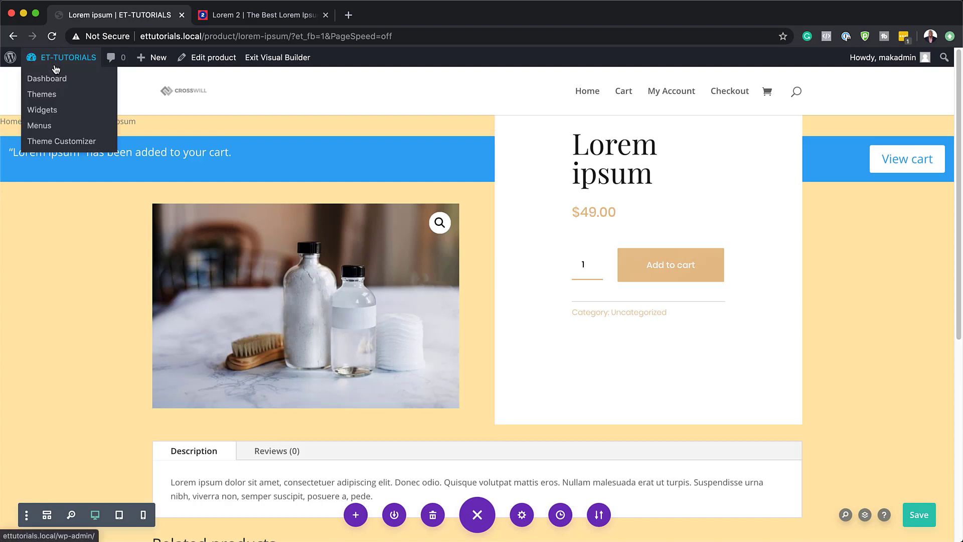
click(54, 78)
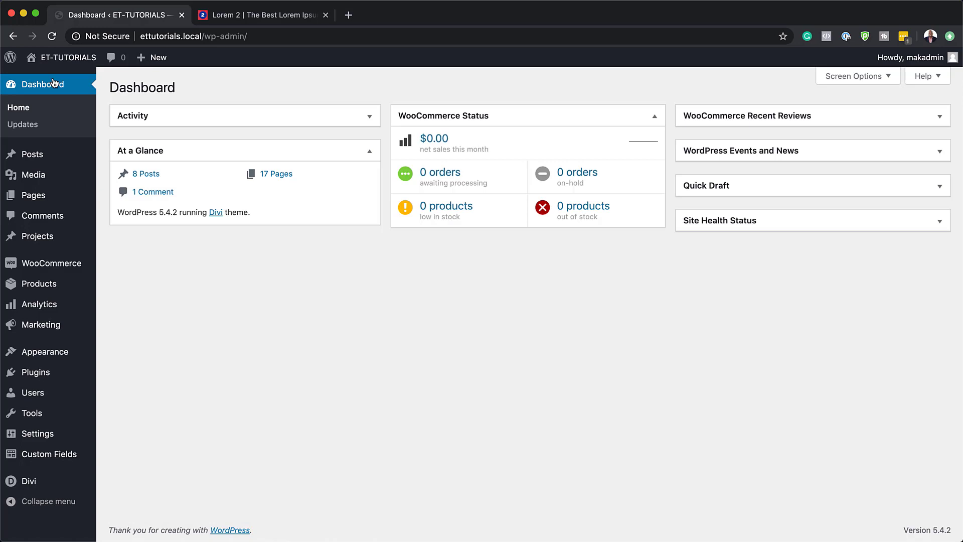
click(54, 83)
mouse_move(48, 482)
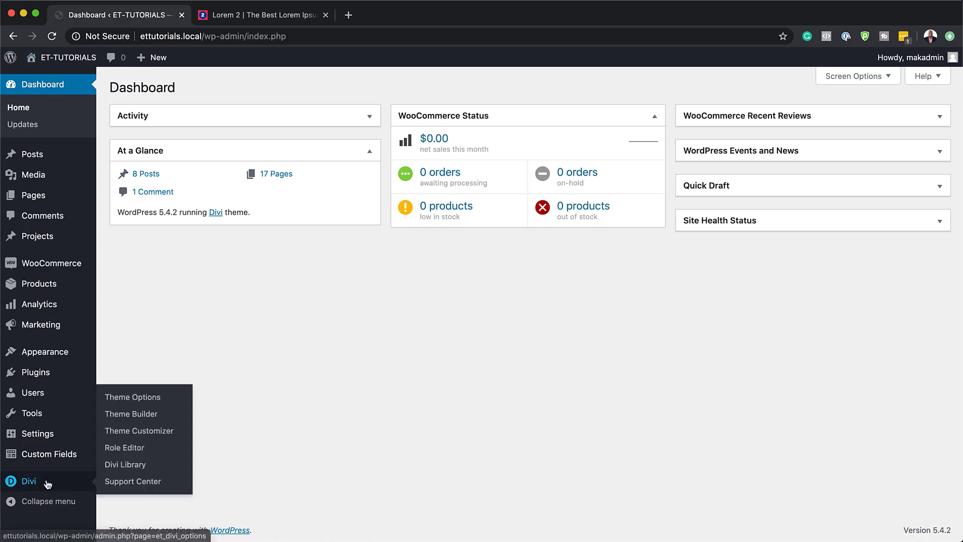
click(152, 415)
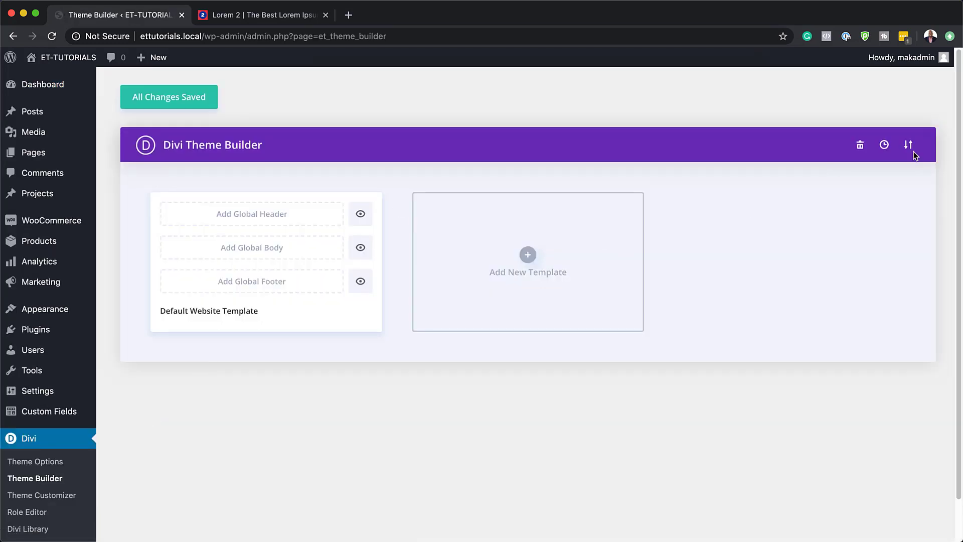
Step: Import the Divi slide-in product info product page template file into the Theme Builder and save the changes
click(909, 146)
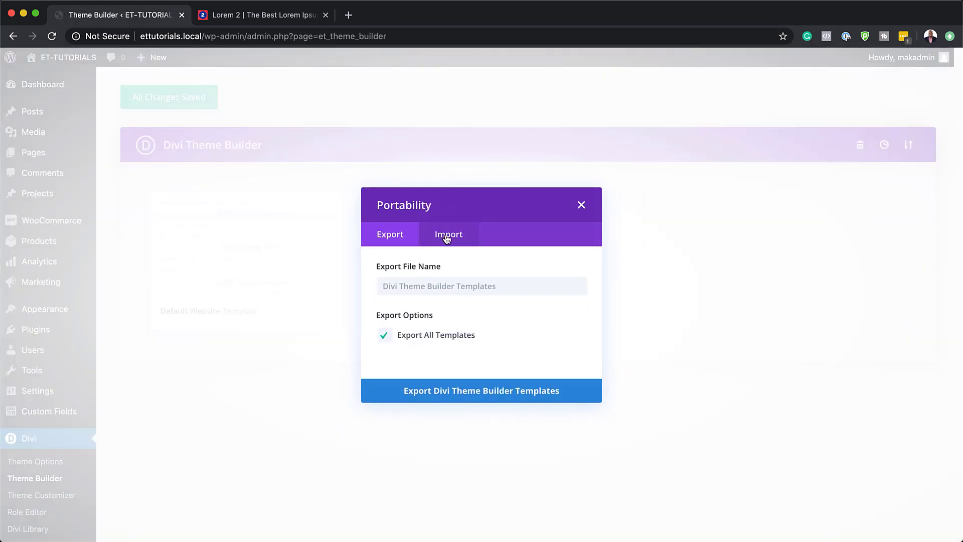
click(447, 236)
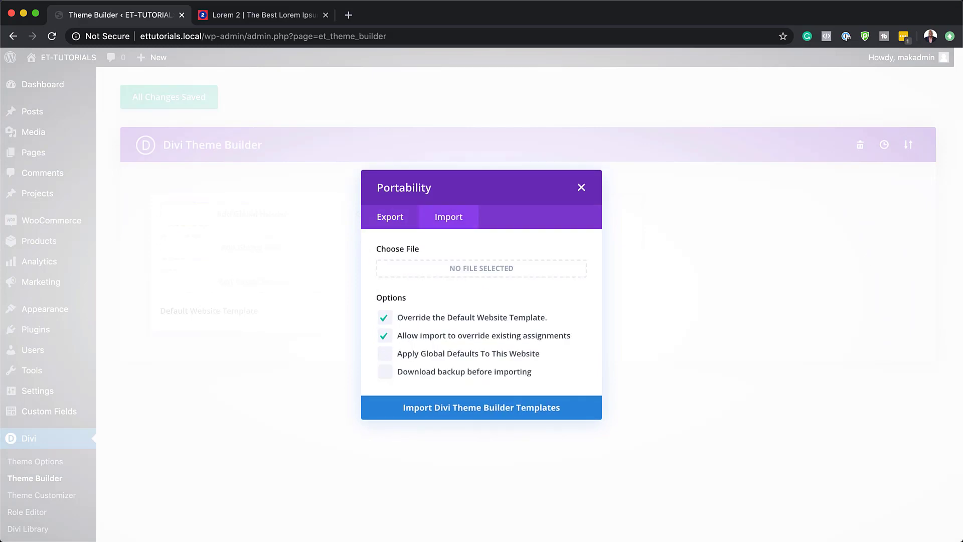
drag(496, 215, 415, 280)
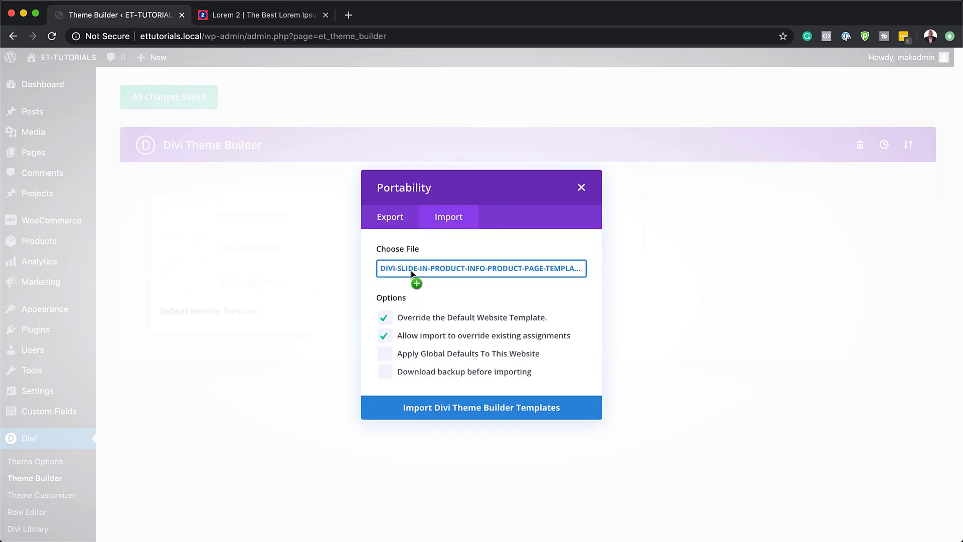
click(502, 409)
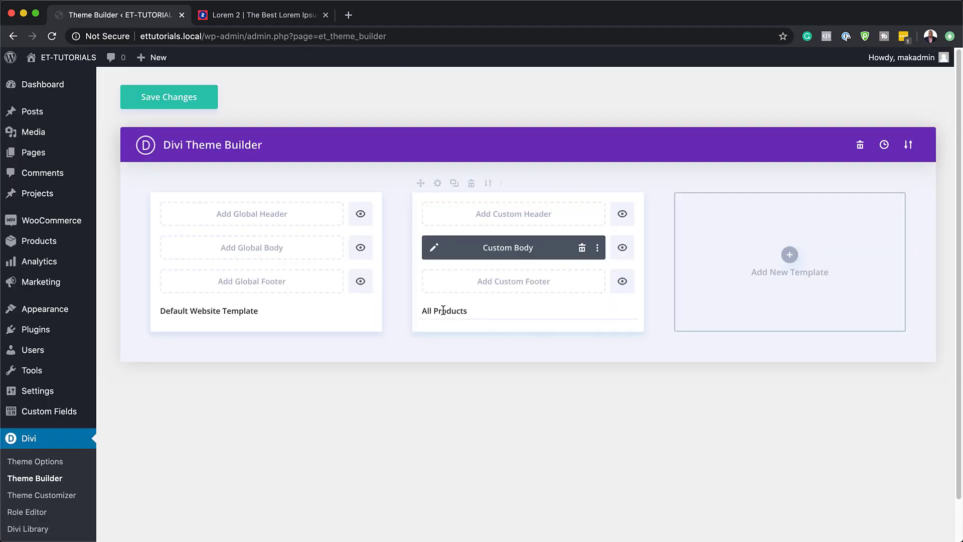
drag(421, 310, 467, 311)
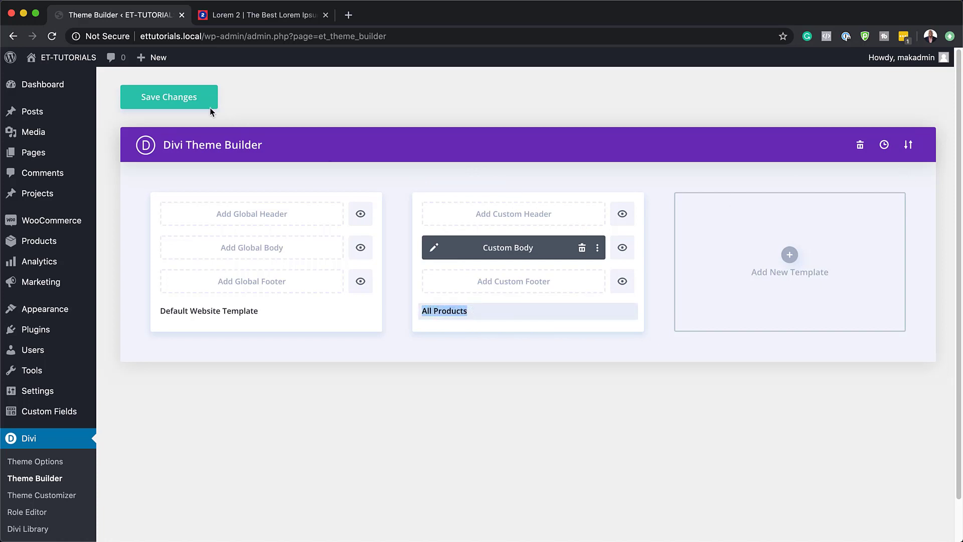
click(195, 97)
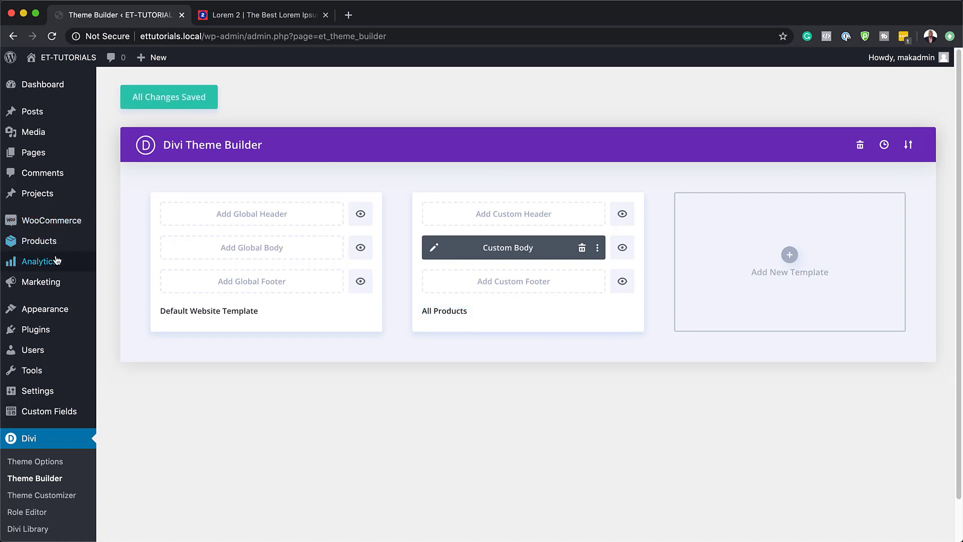
Step: View the Lorem ipsum product's live page from the full product list and examine its layout from top to footer
mouse_move(62, 247)
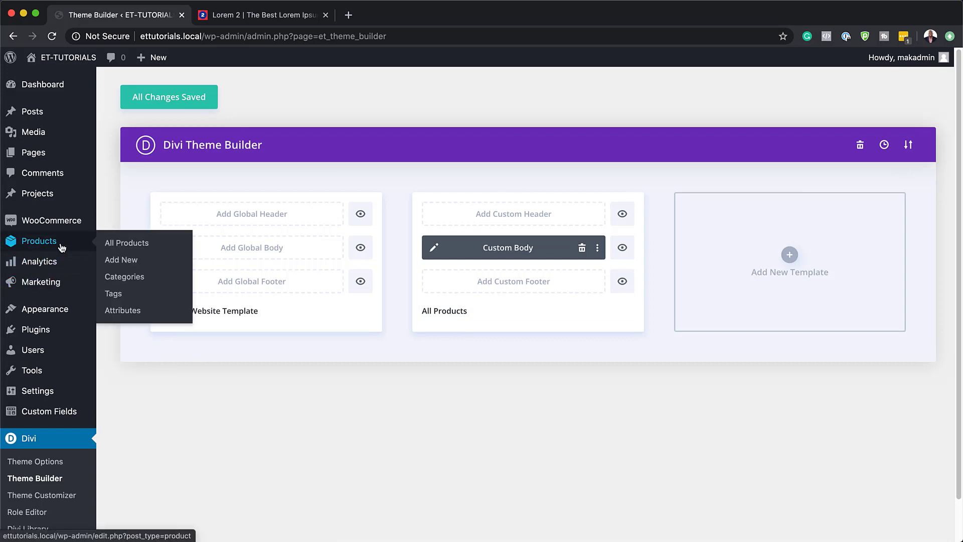
click(125, 244)
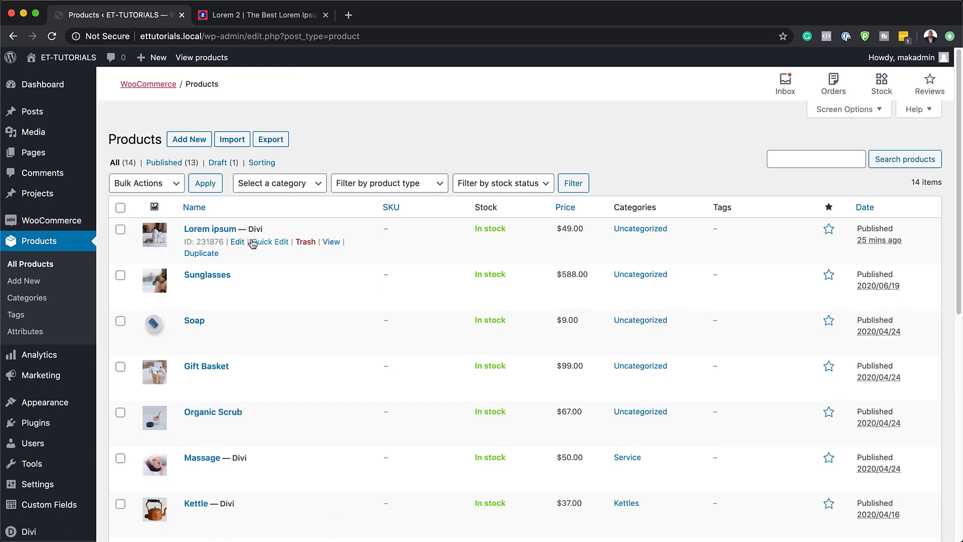
click(331, 242)
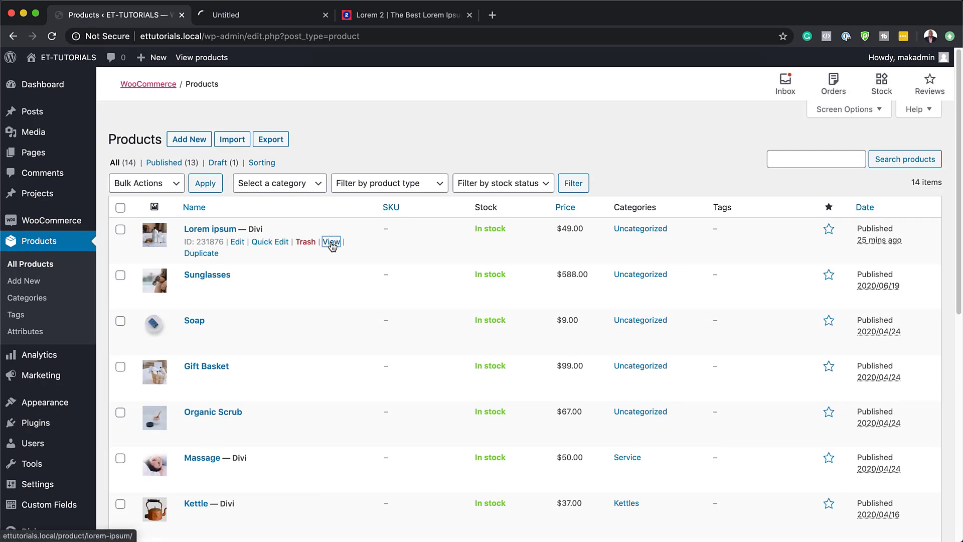
click(281, 16)
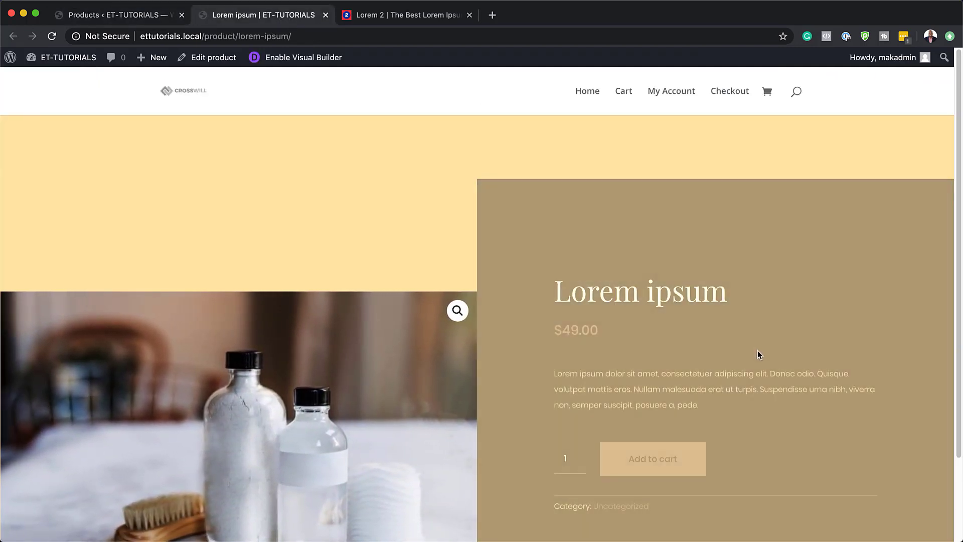
scroll(703, 345, down, 2)
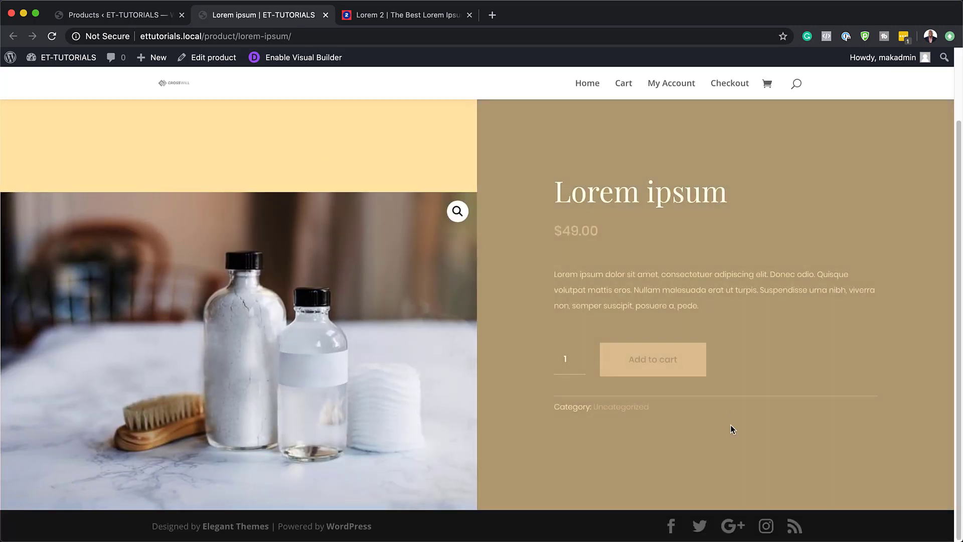
scroll(726, 402, up, 2)
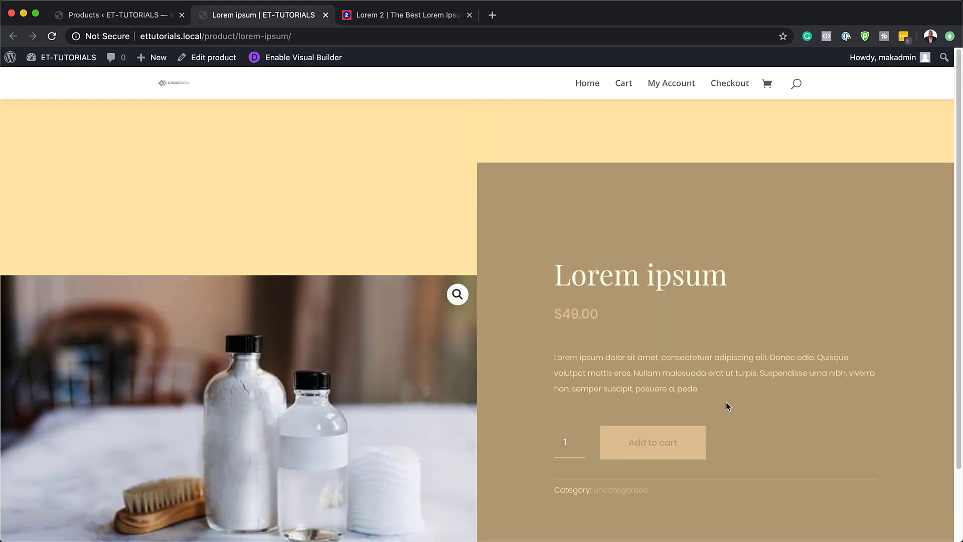